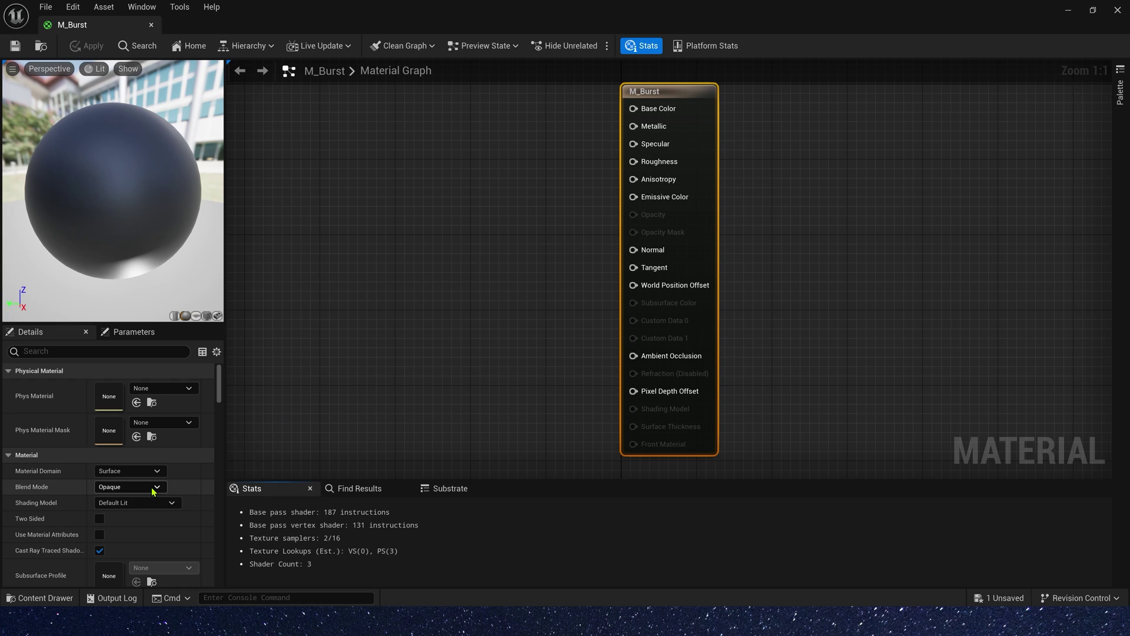
- Set the material's blend mode to Translucent and its shading model to Unlit, and enable Two Sided
left_click(153, 487)
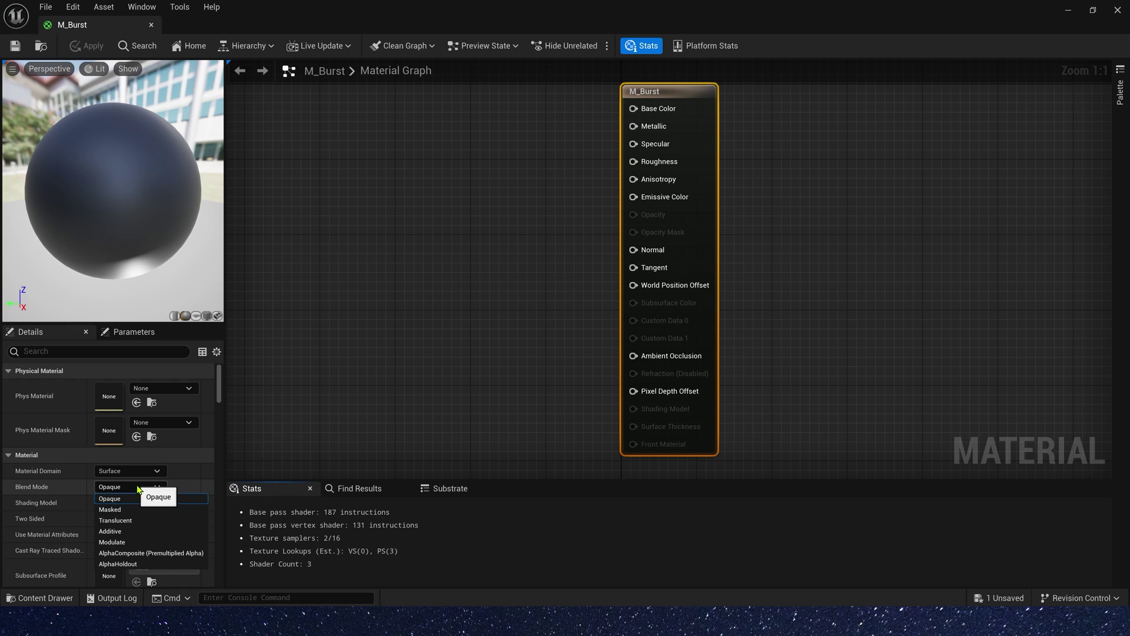
left_click(145, 519)
left_click(117, 503)
left_click(118, 360)
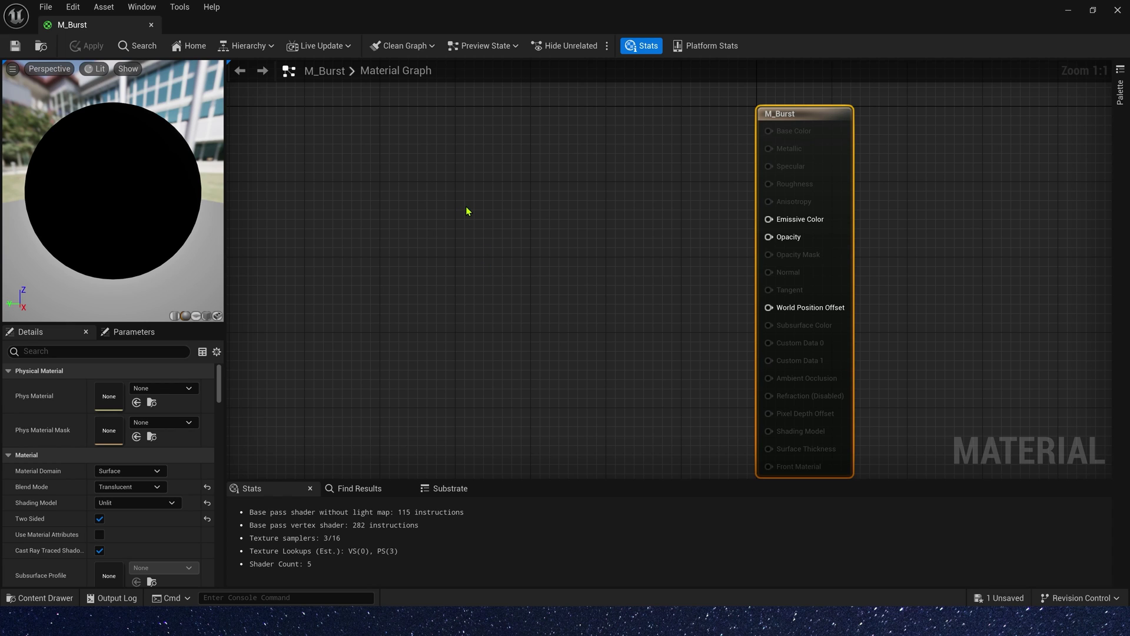
- Add a Texture Sample node using T_soft_smoke, plus a TexCoord node and a Panner node, to the material graph
left_click(467, 211)
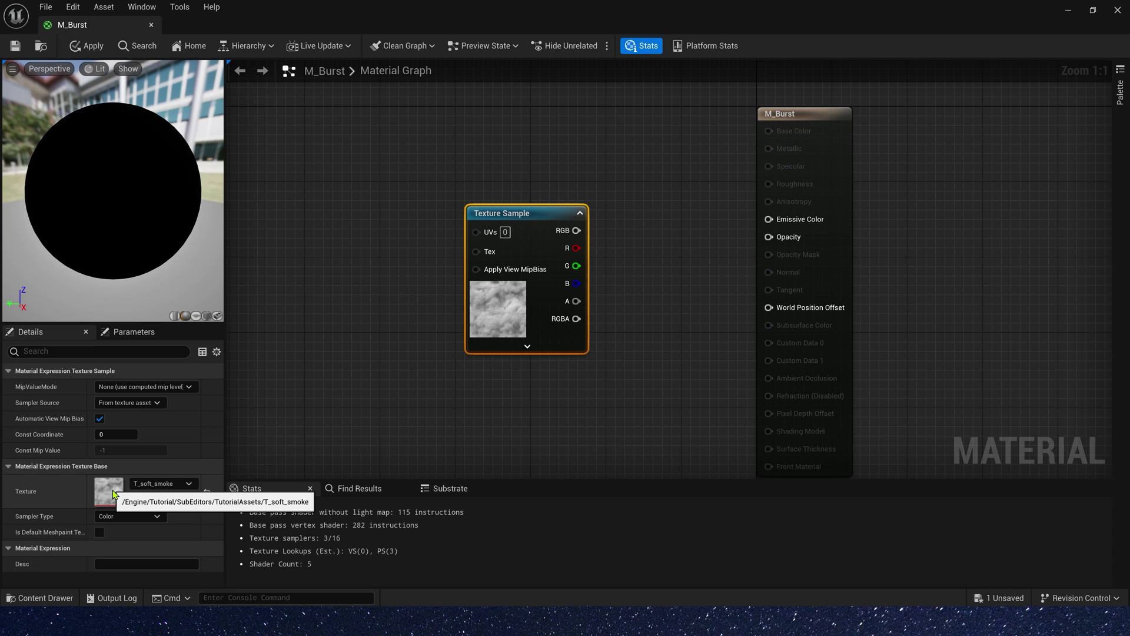
right_click_drag(318, 257, 587, 287)
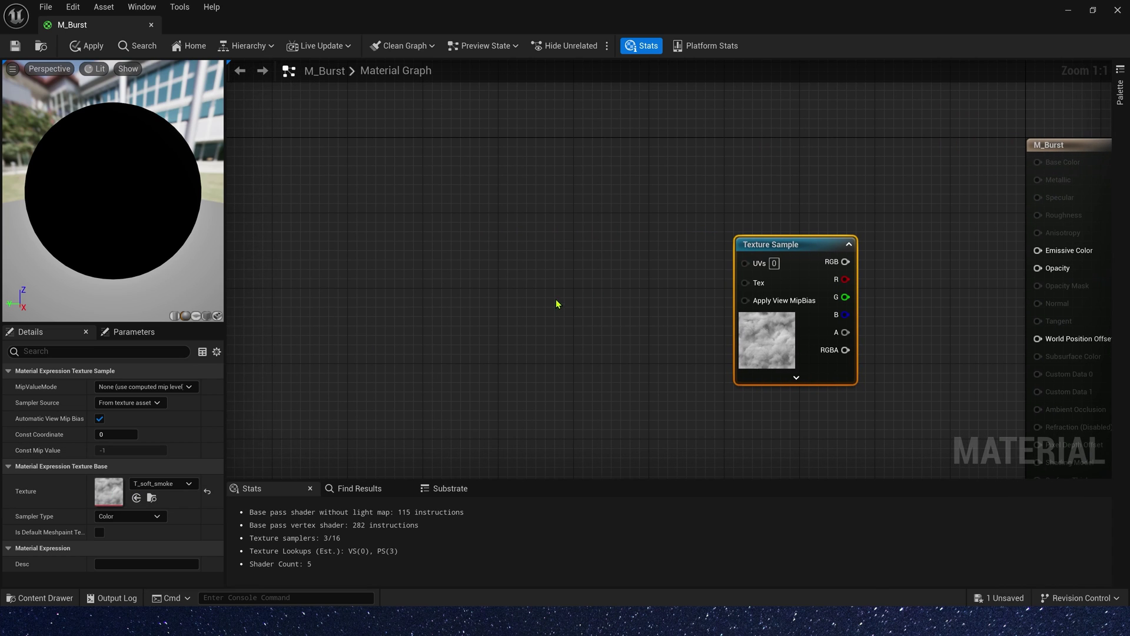
left_click(340, 232)
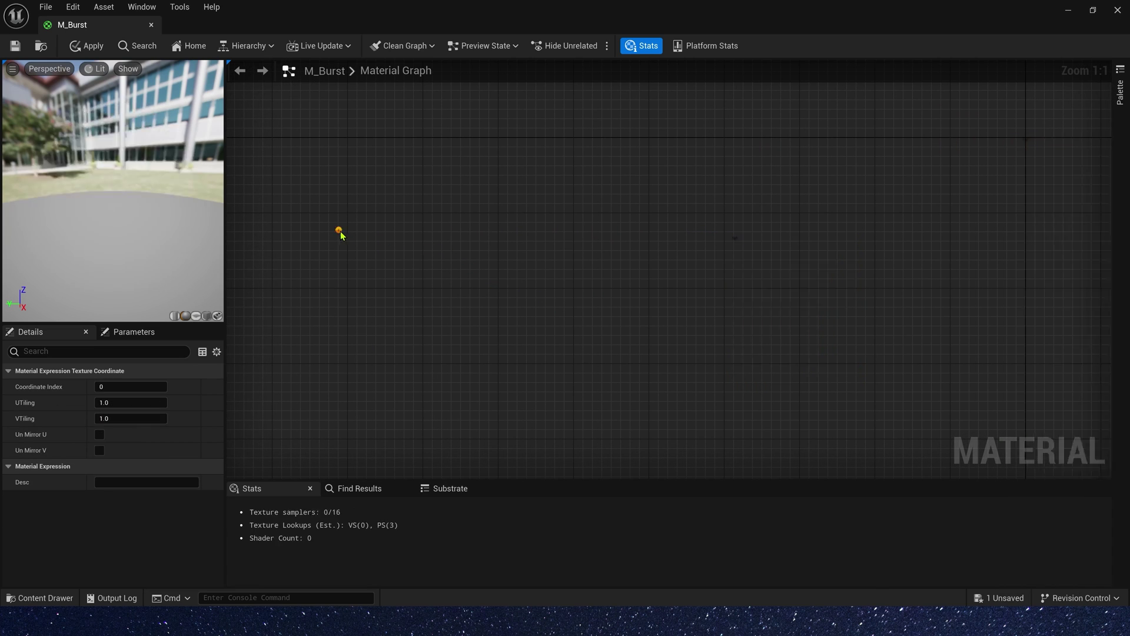
left_click(516, 235)
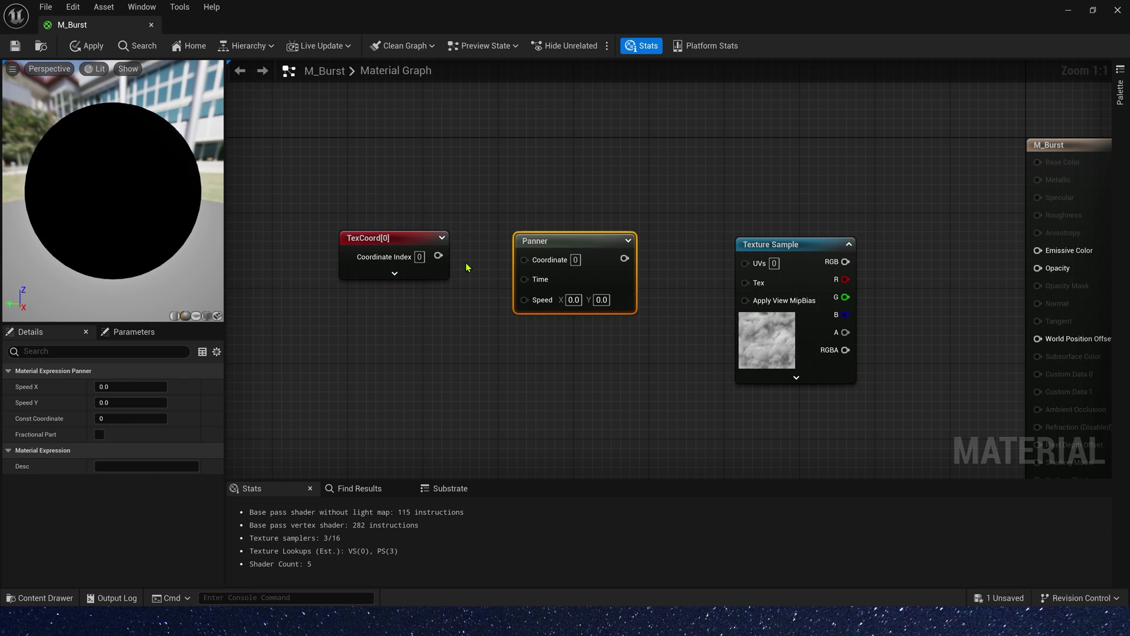
- Connect the TexCoord output to the Panner's Coordinate and move both nodes farther from the smoke Texture Sample
left_click_drag(520, 261, 523, 259)
left_click_drag(518, 199, 393, 309)
left_click_drag(382, 241, 279, 253)
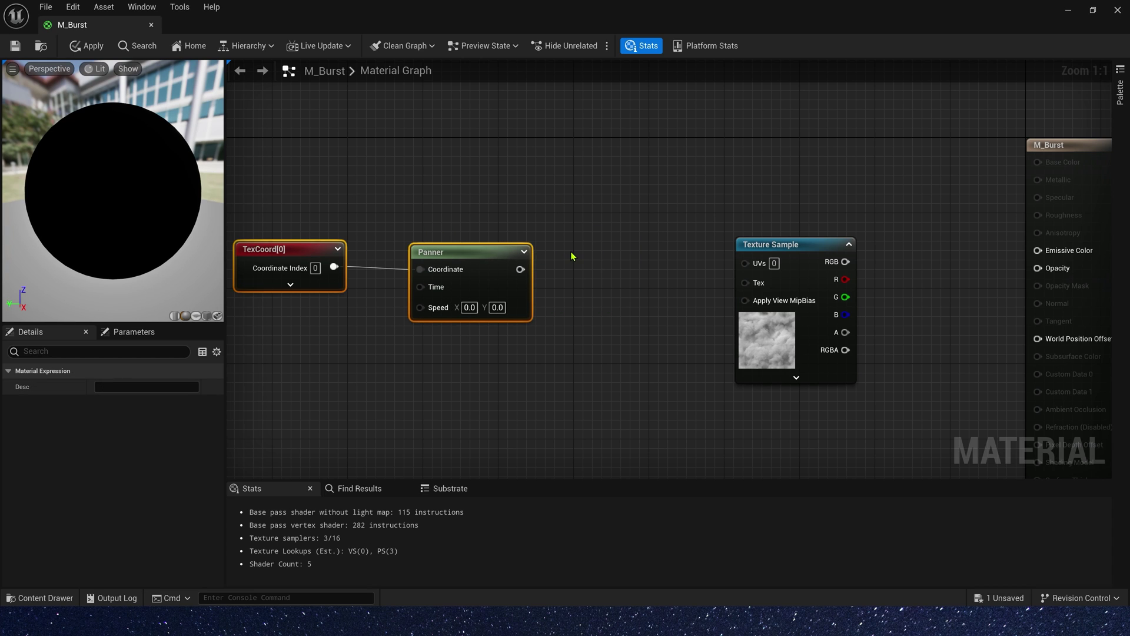
- Add a second Texture Sample using the TilingNoise05 texture and connect the Panner output to its UVs
left_click(574, 255)
left_click(591, 251)
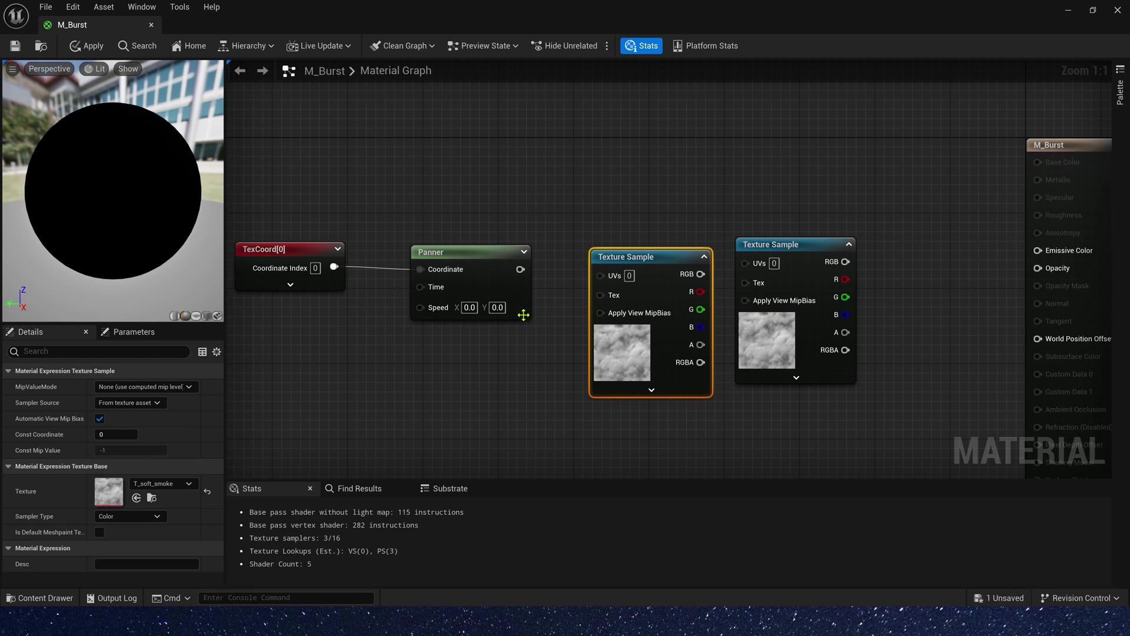
left_click(186, 483)
type("tiling")
left_click(188, 353)
left_click_drag(520, 269, 601, 277)
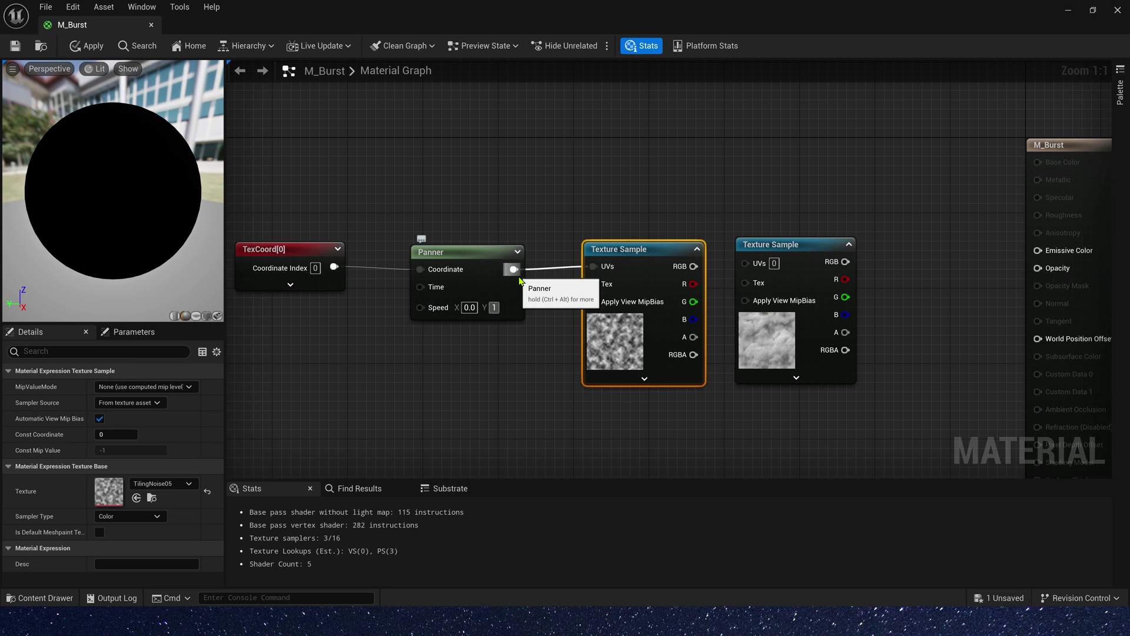
- Set the Panner's Y speed to 1 and the TexCoord's UTiling to 2
key("Return")
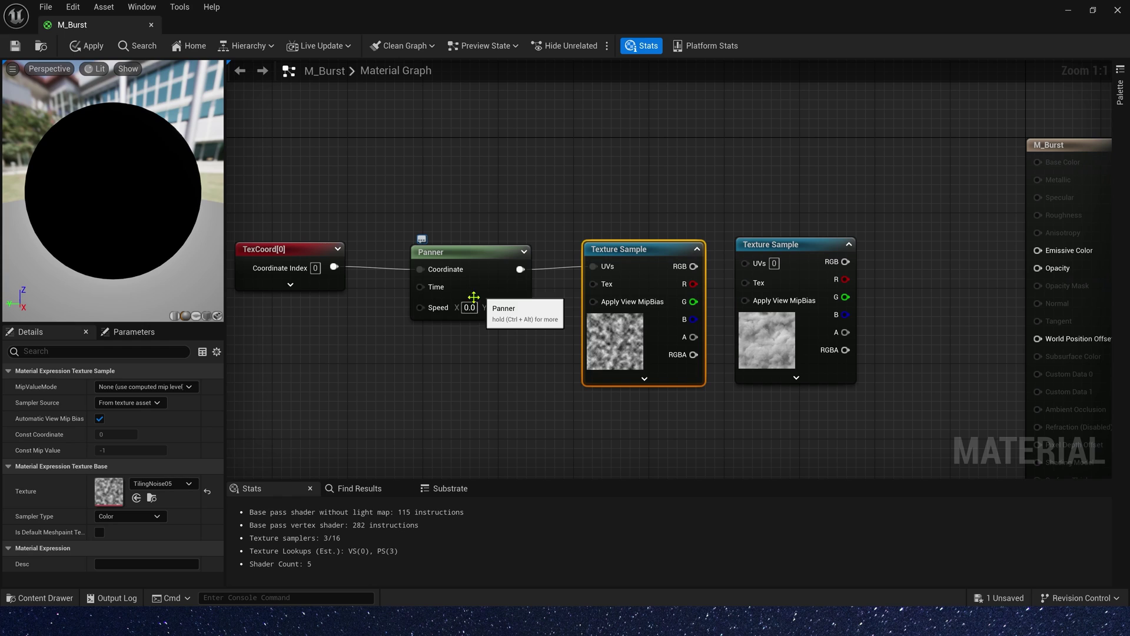
left_click(316, 259)
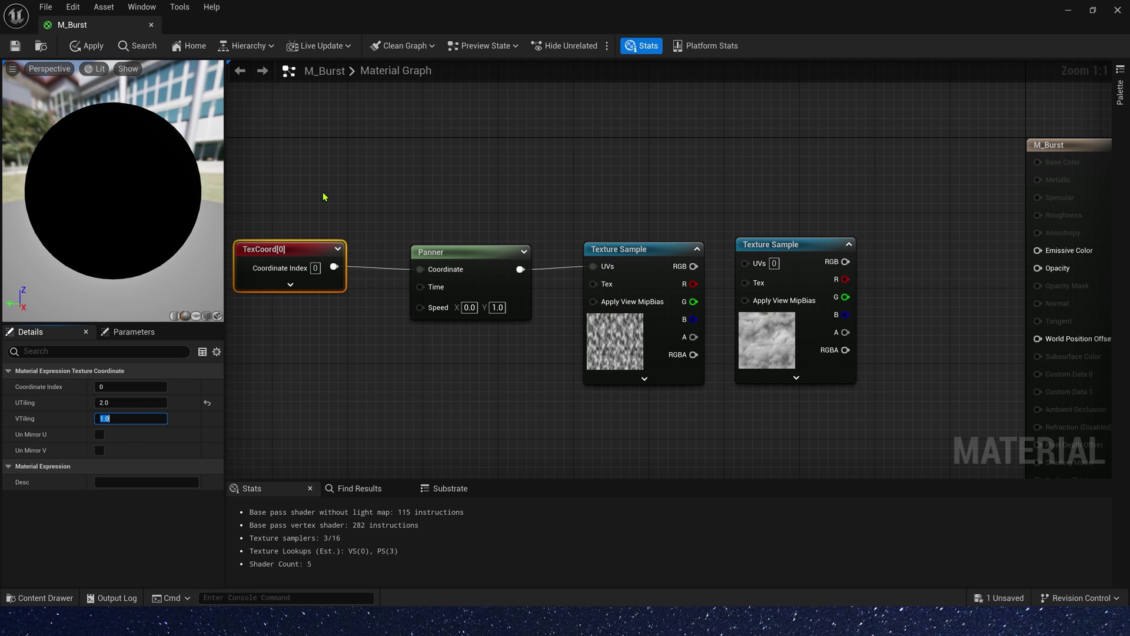
- Move the noise nodes away from the smoke texture and feed the noise texture's red channel into a new Power node
left_click_drag(322, 197, 654, 295)
left_click_drag(654, 251, 541, 269)
left_click(618, 252)
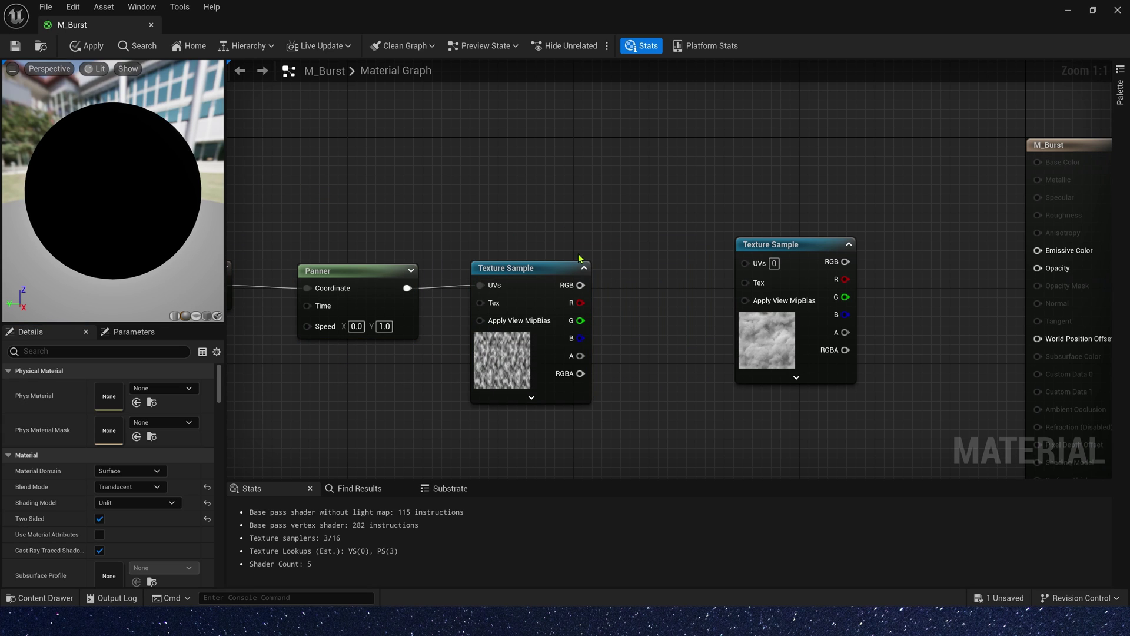
key("e")
left_click(628, 270)
left_click_drag(580, 302, 639, 295)
left_click(696, 278)
- Make room after the Power node and add a Lerp node with its preview shown, driven through Alpha by the Power output
scroll(696, 277, "down", 2)
right_click_drag(388, 252, 465, 247)
left_click_drag(334, 247, 759, 330)
left_click_drag(764, 324, 602, 336)
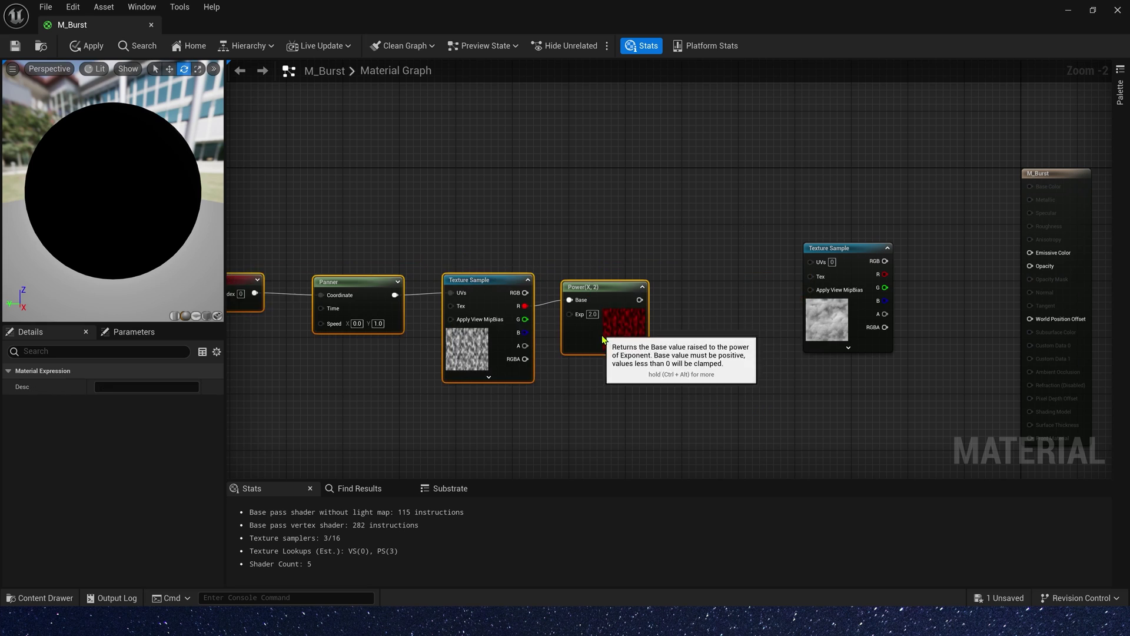
left_click(694, 267)
scroll(693, 267, "up", 2)
key("l")
left_click(697, 207)
left_click_drag(621, 295, 706, 275)
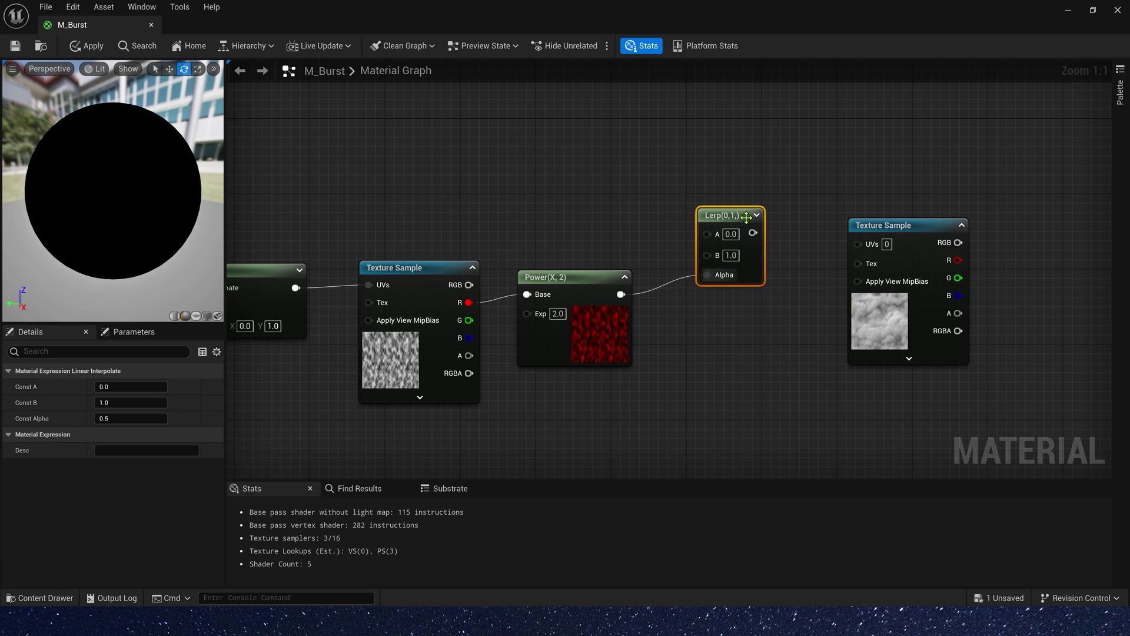
left_click_drag(743, 215, 743, 192)
left_click(756, 192)
- Set the Lerp node's A value to 0.1 and its B value to 0.8
left_click(726, 212)
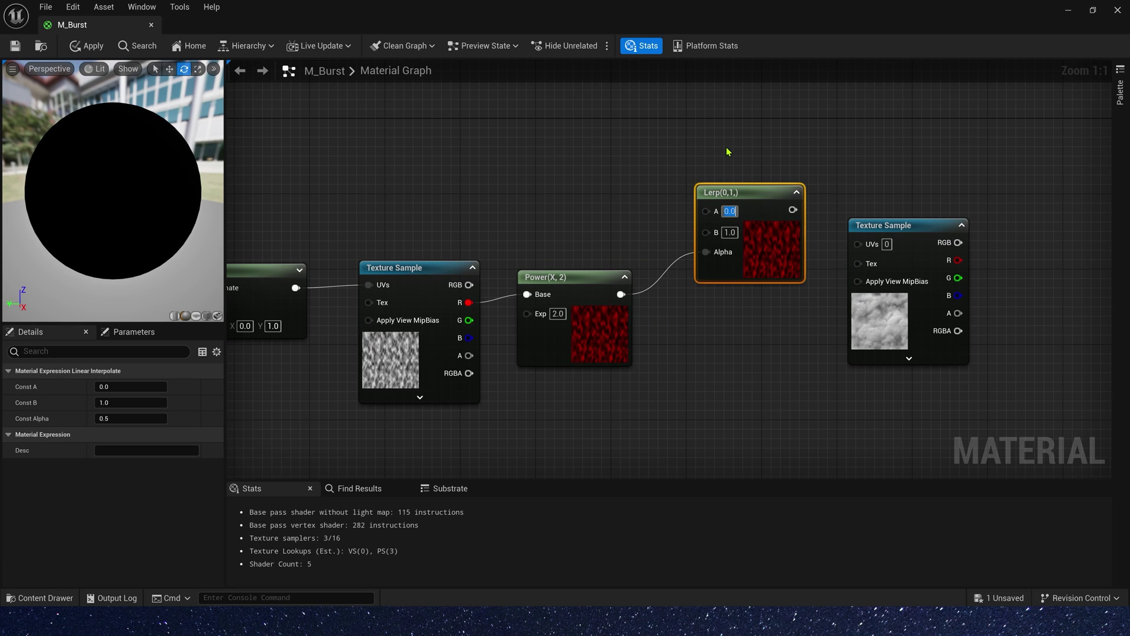
type("0.1")
key("Tab")
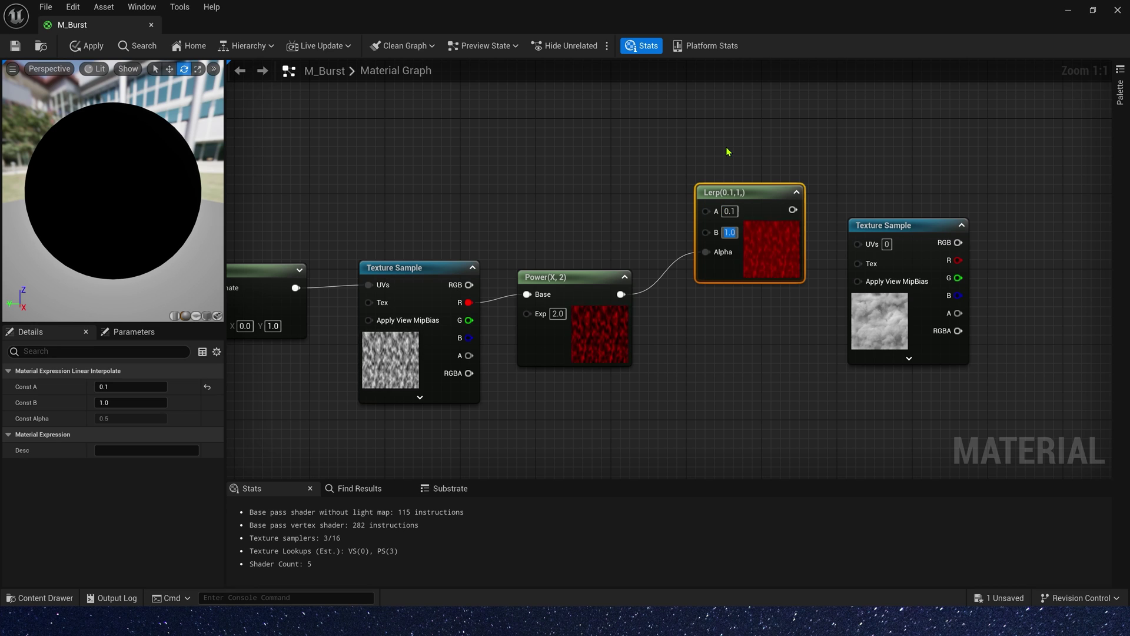
type(".8")
key("Return")
- Move the whole noise chain, from TexCoord to Lerp, lower in the graph and farther from the smoke Texture Sample
scroll(595, 158, "down", 1)
right_click_drag(500, 171, 716, 215)
left_click_drag(335, 193, 968, 318)
left_click_drag(949, 272, 800, 345)
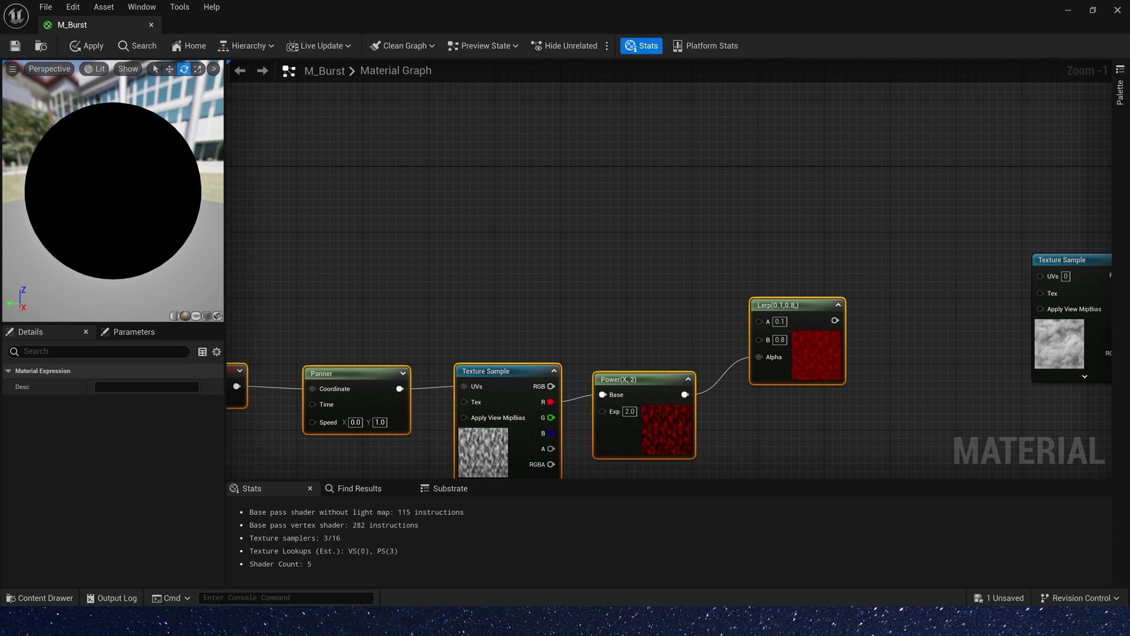
- Duplicate the TexCoord, Panner and noise Texture Sample above the originals and assign T_Water_LF_N to the copied Texture Sample
right_click_drag(355, 268, 430, 228)
key("ctrl+v")
left_click_drag(438, 198, 447, 181)
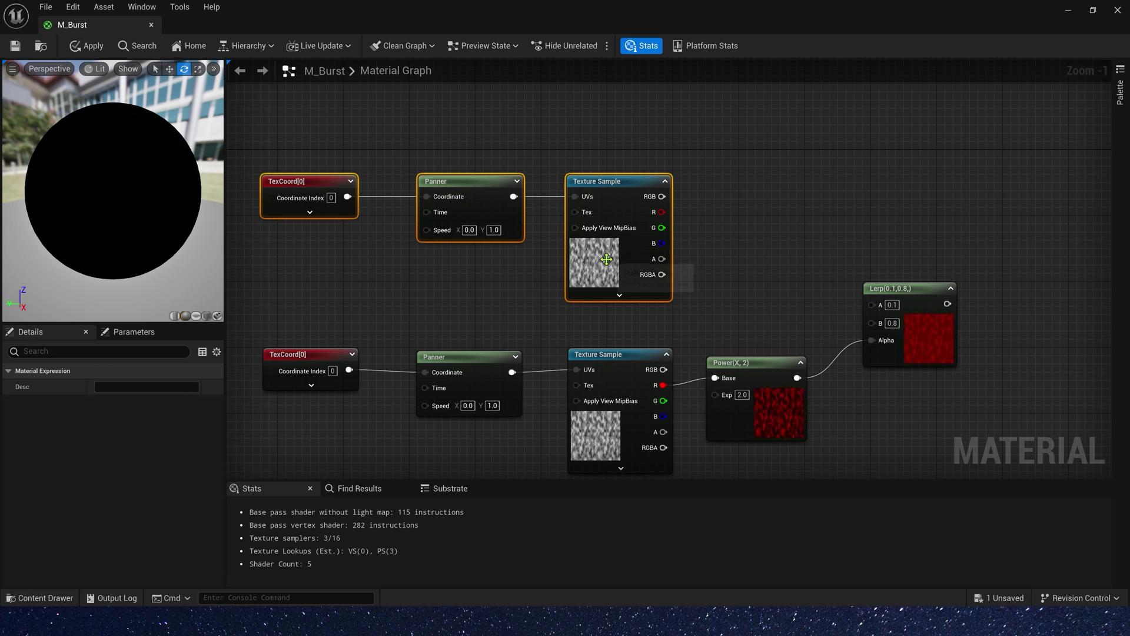
left_click(628, 259)
left_click(136, 498)
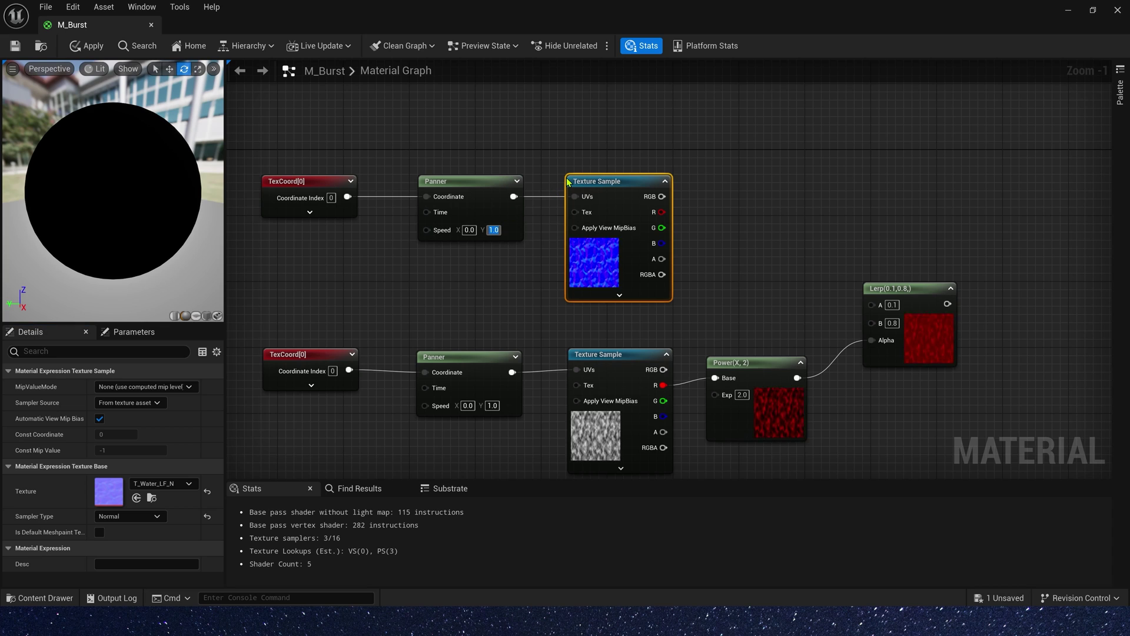
- Set the copied Panner's Y speed to 0.1 and the copied TexCoord's UTiling to 4
left_click(494, 230)
key("BackSpace")
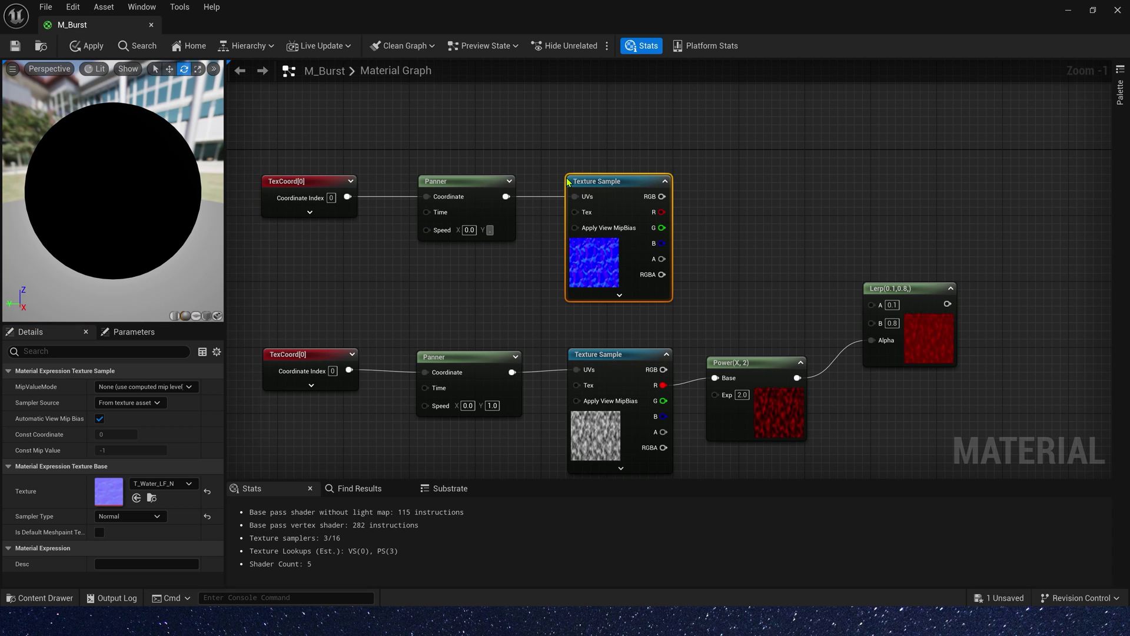
type("0.1")
key("Return")
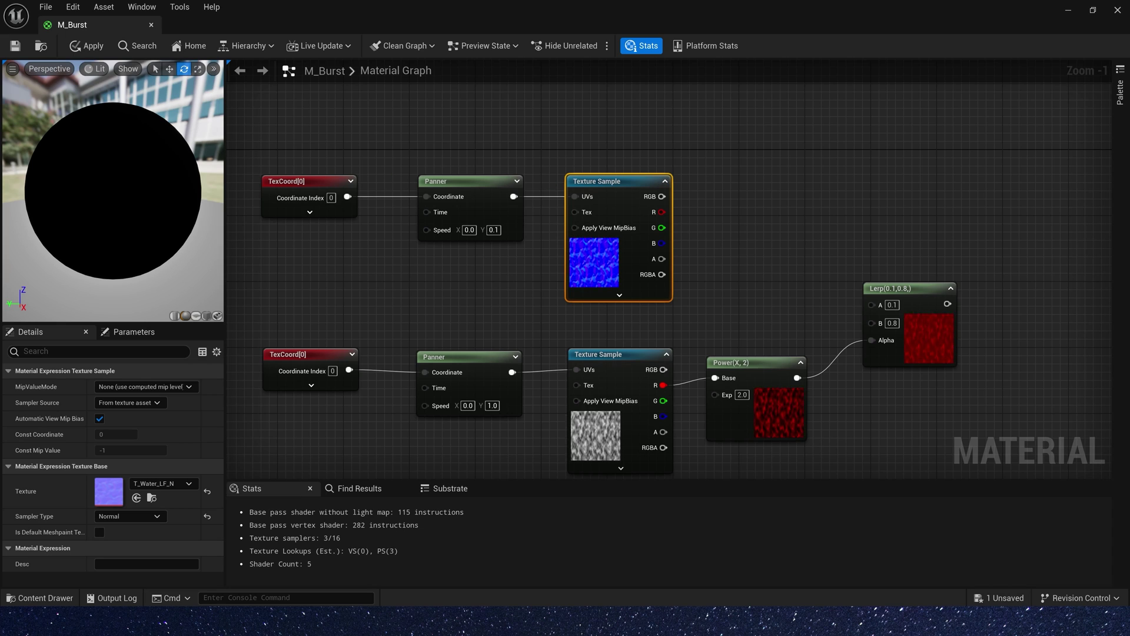
left_click(335, 186)
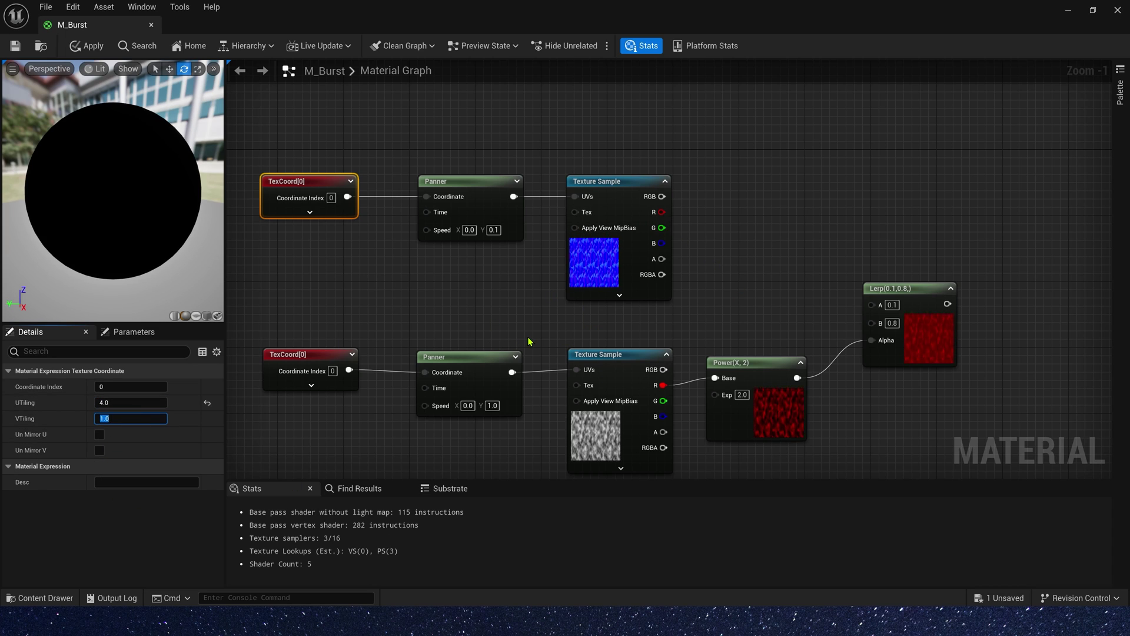
- Add a ComponentMask for R and G from the water normal texture's RGB output and align it with that Texture Sample
left_click(532, 248)
left_click_drag(662, 197, 742, 200)
type("com")
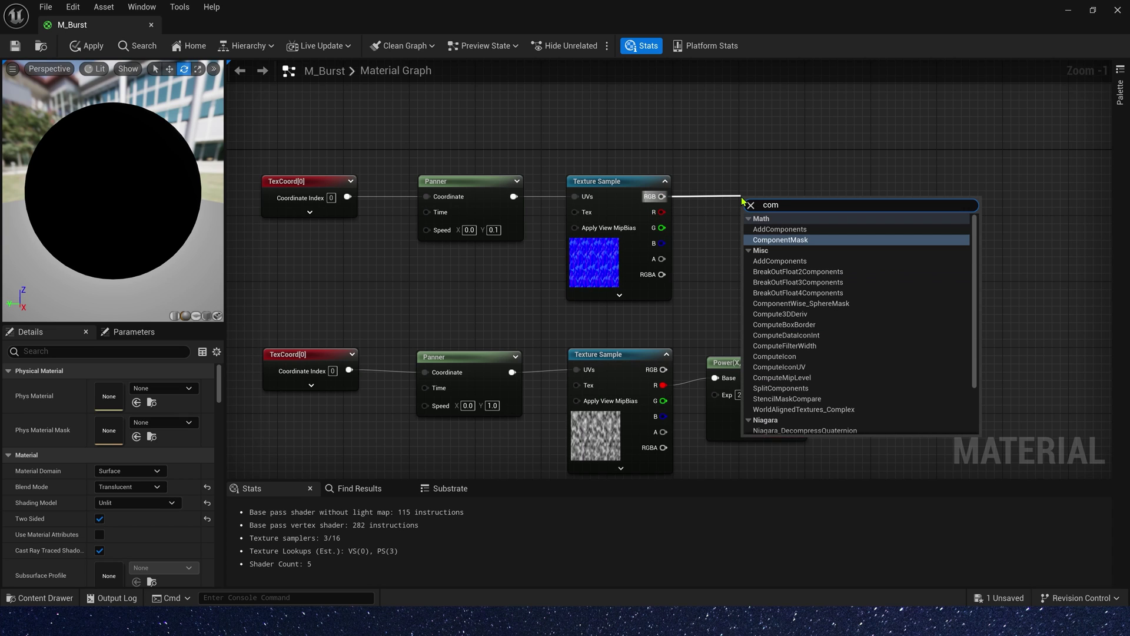
left_click(783, 240)
left_click_drag(772, 206, 762, 183)
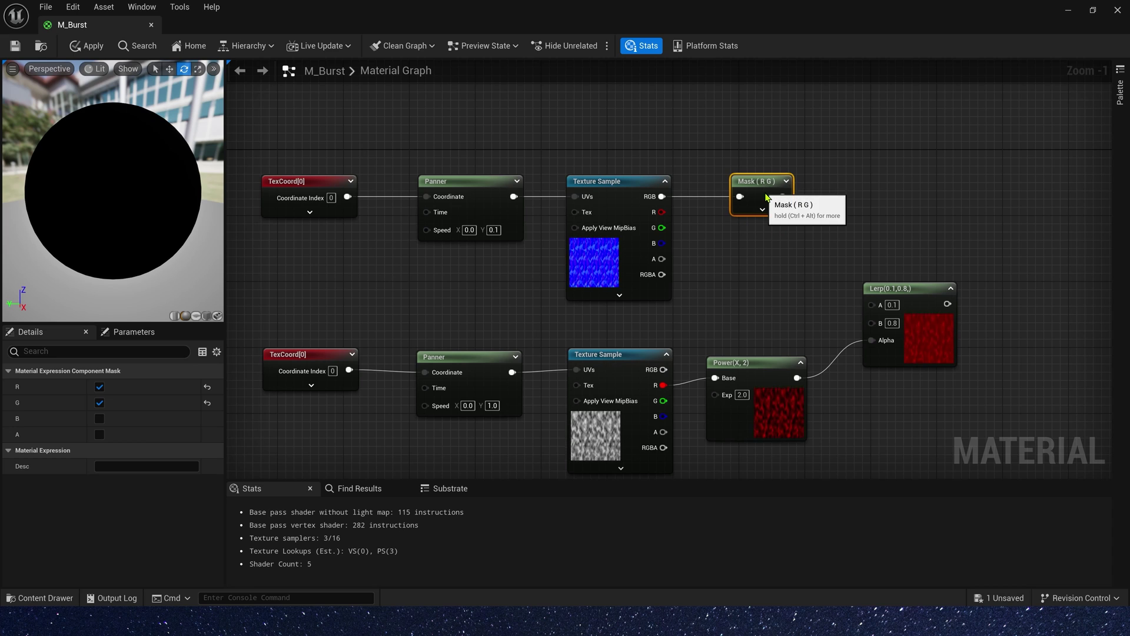
- Add a Multiply node with the Mask output in A and the Lerp output in B, show its preview and align it with the Mask
right_click_drag(908, 197, 634, 194)
left_click(676, 216)
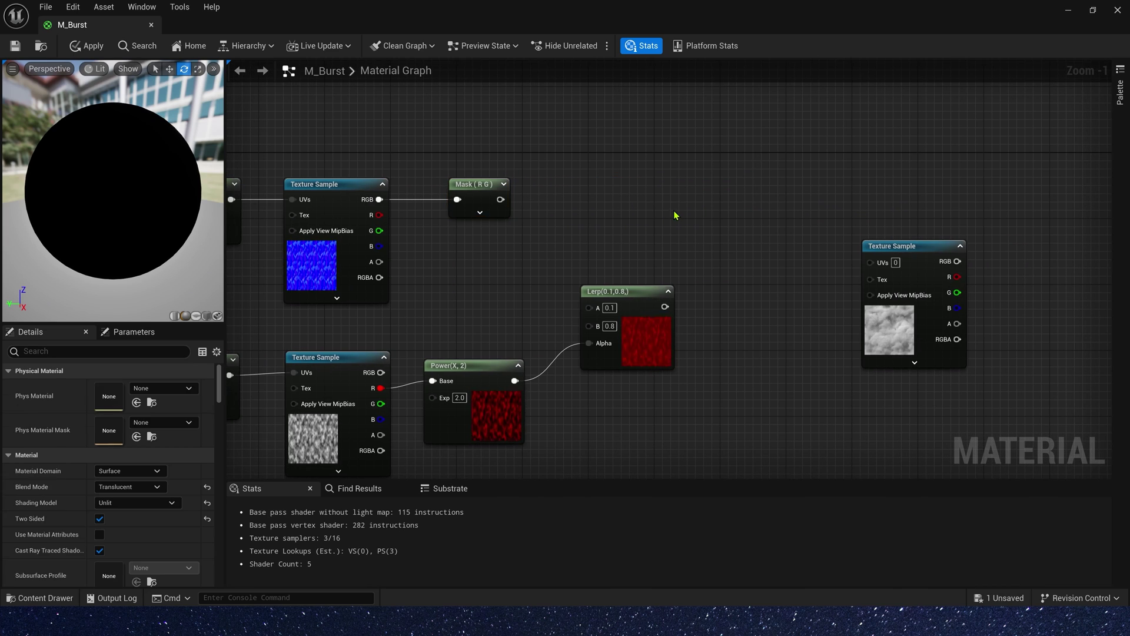
key("m")
left_click(712, 207)
left_click_drag(664, 307, 723, 247)
left_click_drag(722, 229, 501, 200)
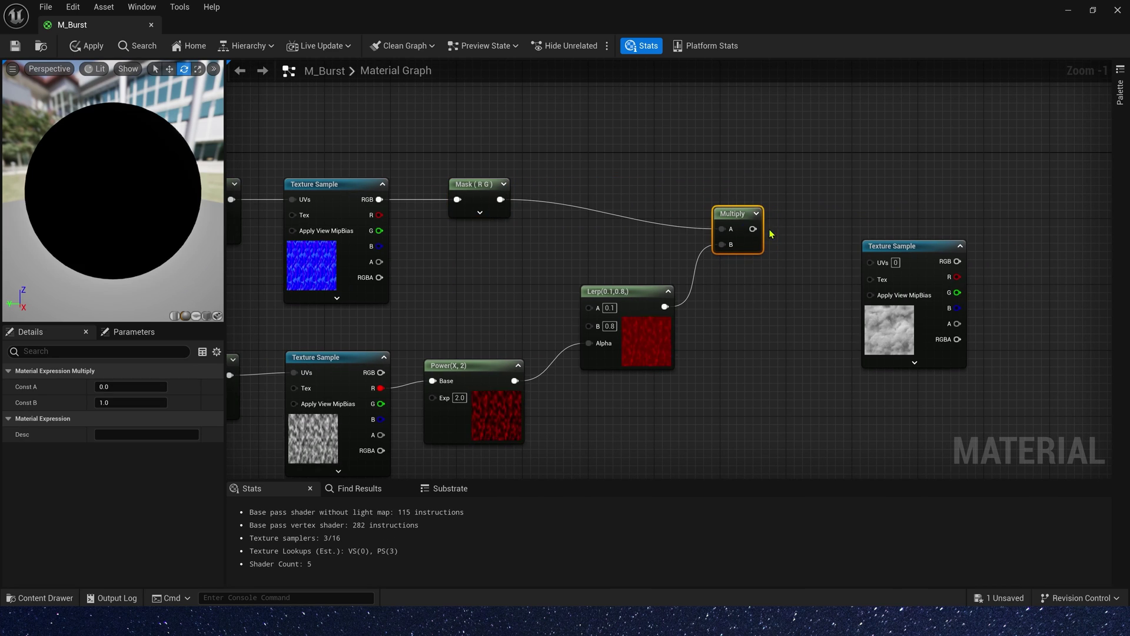
left_click(756, 213)
left_click_drag(742, 213, 734, 185)
- Add a new TexCoord and the Multiply result in an Add node and connect the sum to the smoke Texture Sample's UVs
scroll(655, 172, "down", 1)
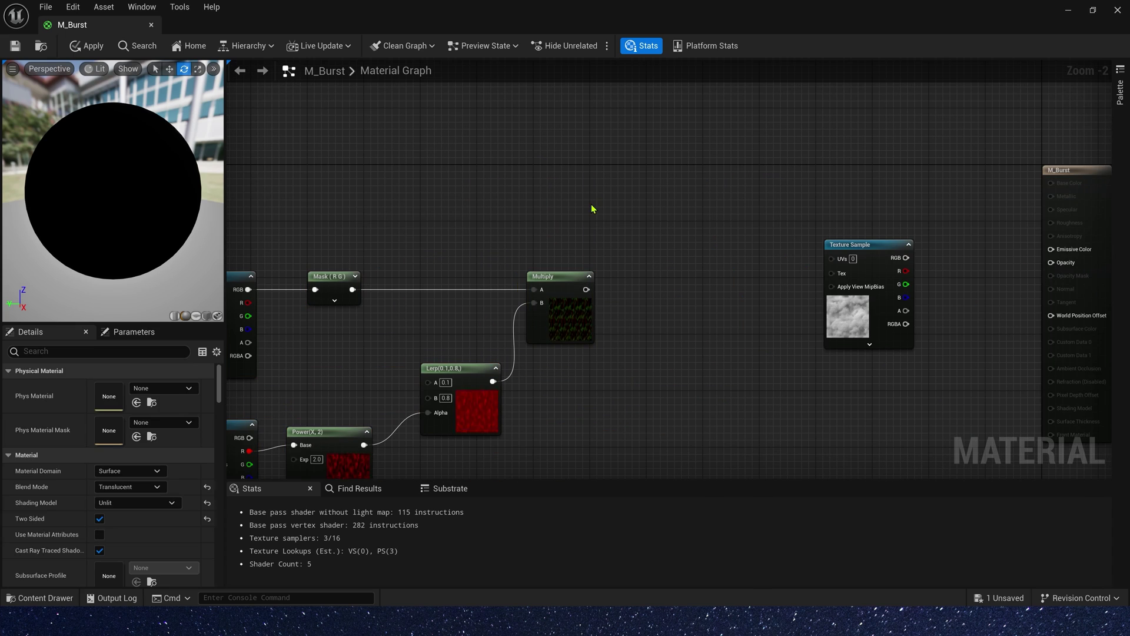
key("u")
left_click(532, 179)
scroll(681, 233, "up", 2)
key("a")
left_click(666, 203)
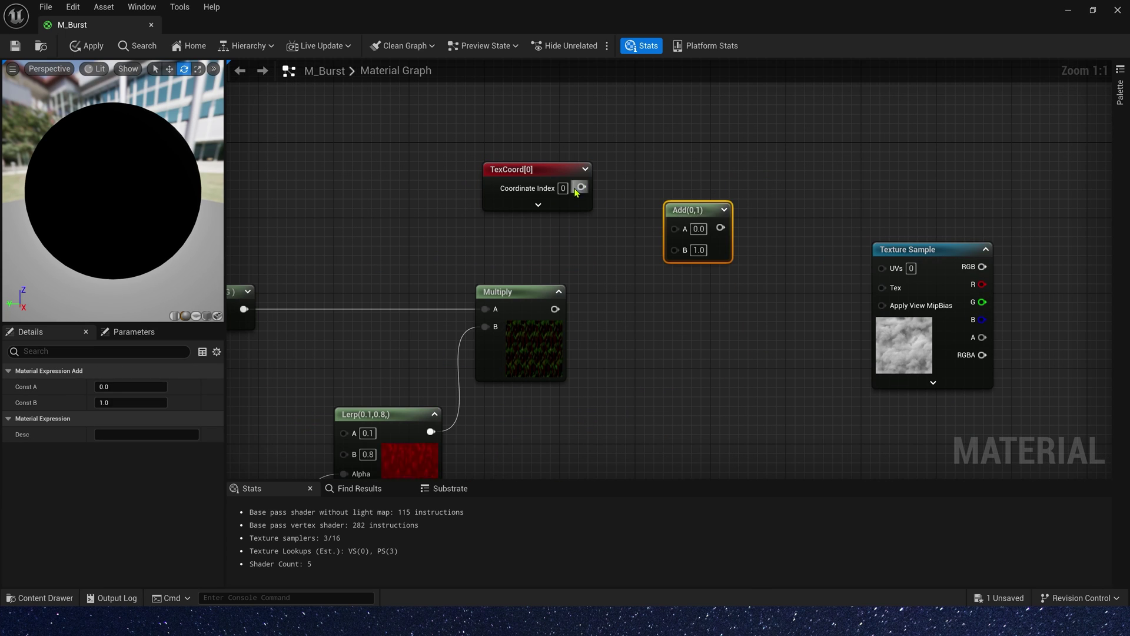
left_click_drag(579, 187, 554, 309)
left_click_drag(533, 191, 507, 238)
left_click_drag(704, 228, 853, 225)
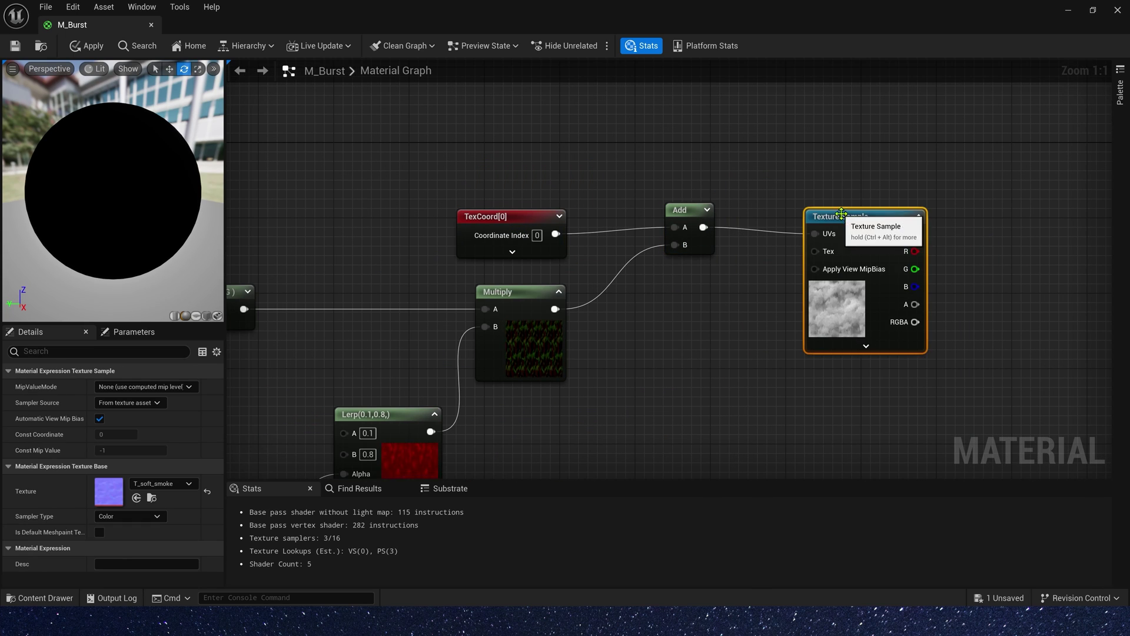
- Preview the smoke Texture Sample node on a plane and zoom in on the preview
right_click(852, 224)
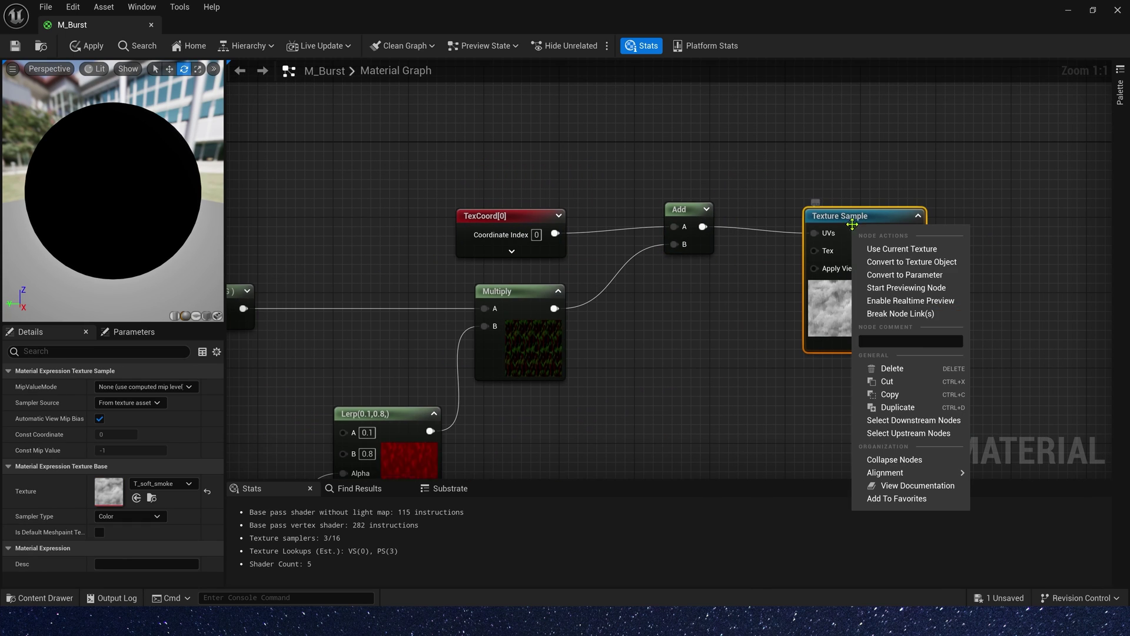
left_click(928, 288)
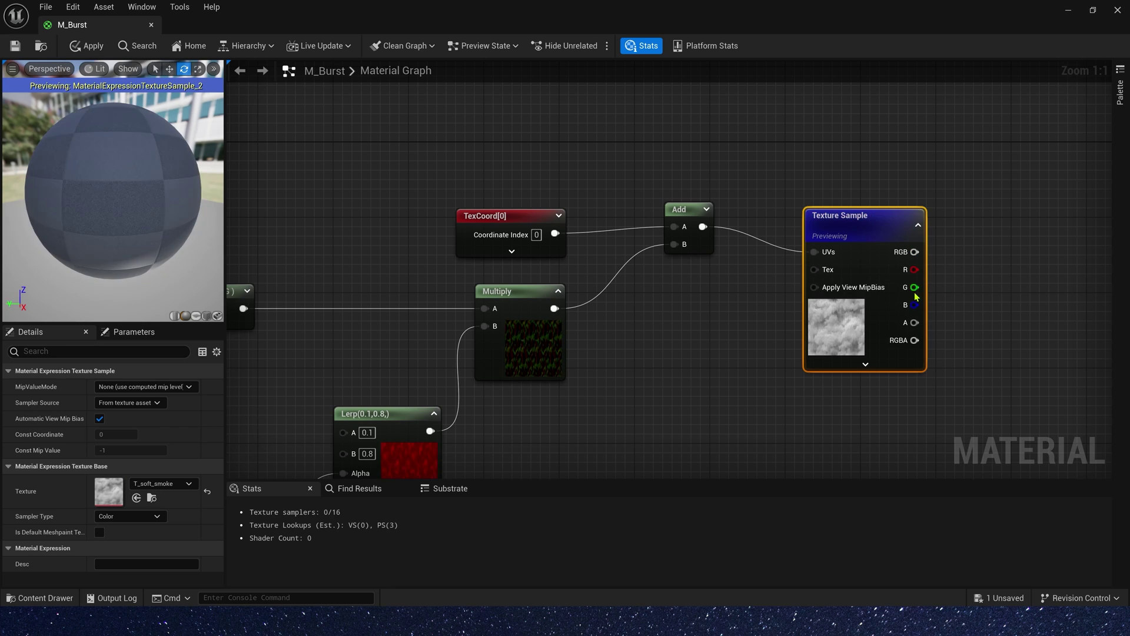
left_click(198, 317)
scroll(116, 222, "up", 5)
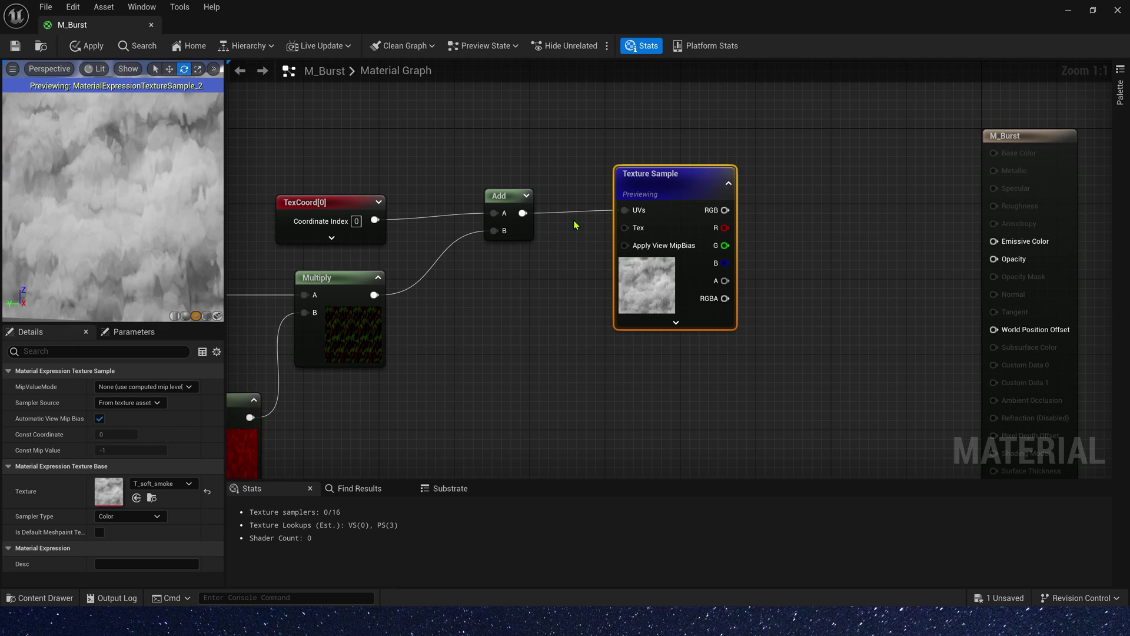
- Insert a Panner node between the Add node and the smoke Texture Sample's UVs
left_click_drag(651, 190, 812, 190)
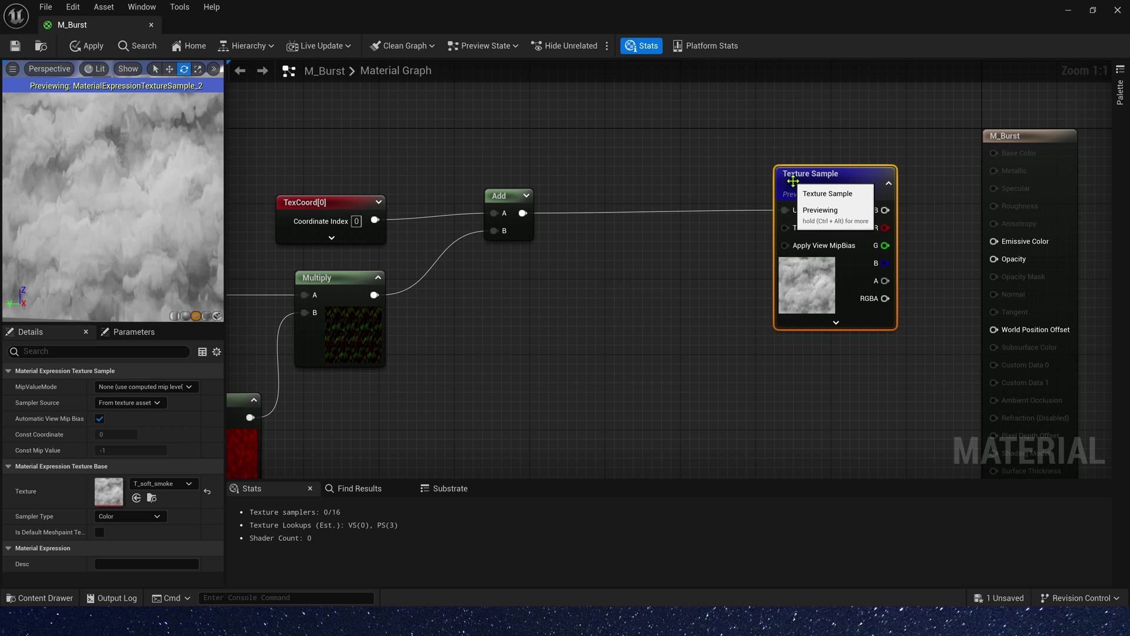
left_click(596, 207)
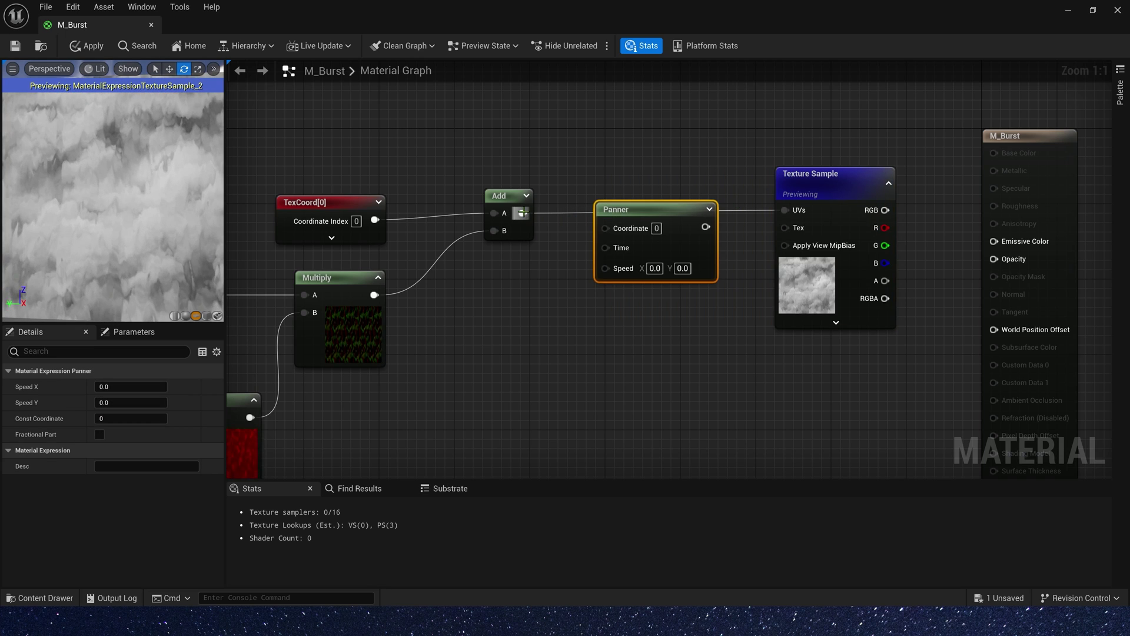
left_click_drag(706, 227, 786, 211)
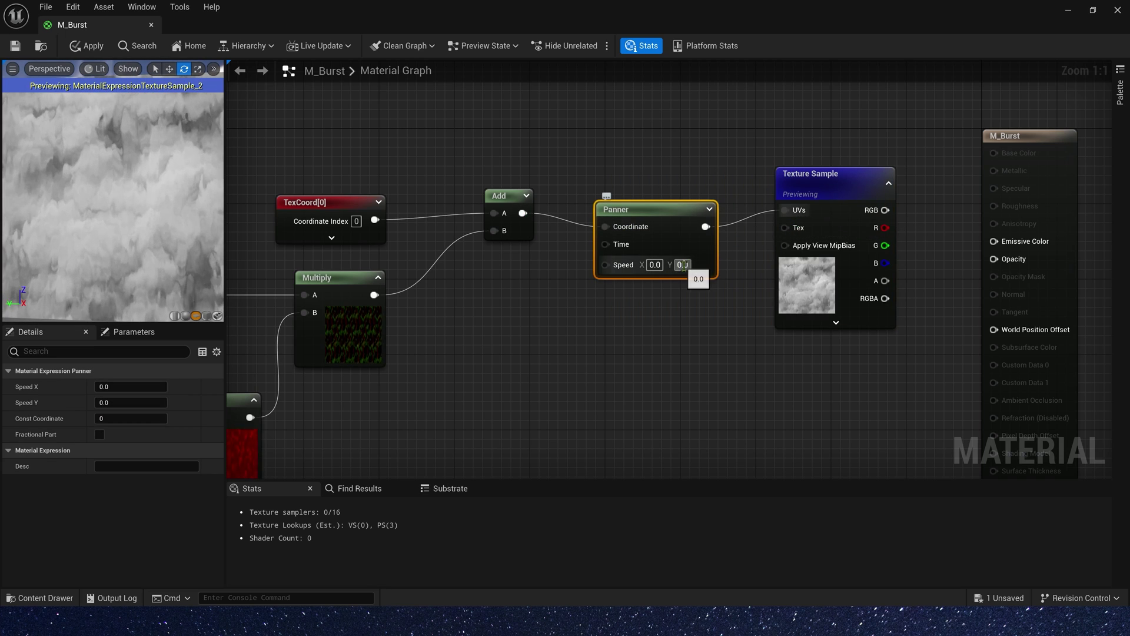
- Set the Panner node's Y speed to 0.5
left_click(683, 265)
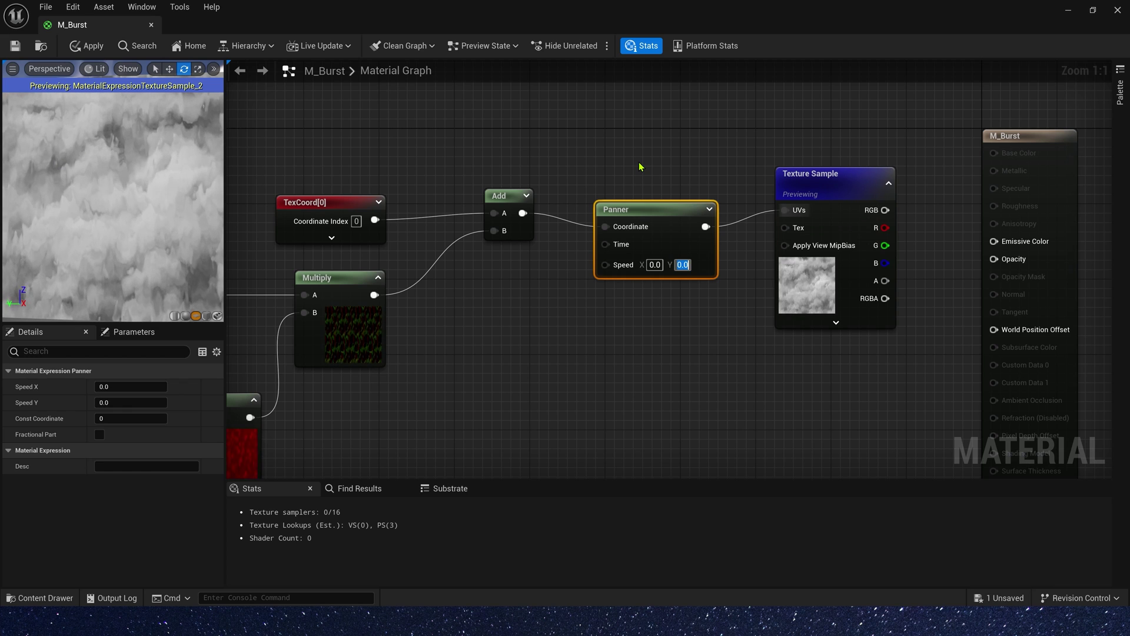
type(".")
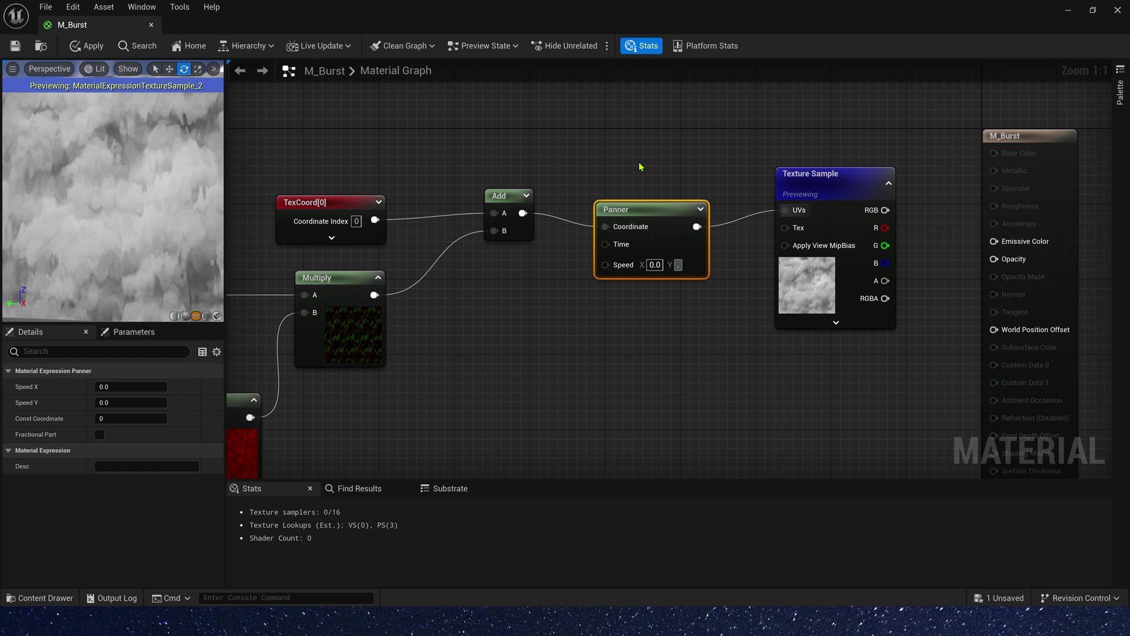
type("5")
key("Return")
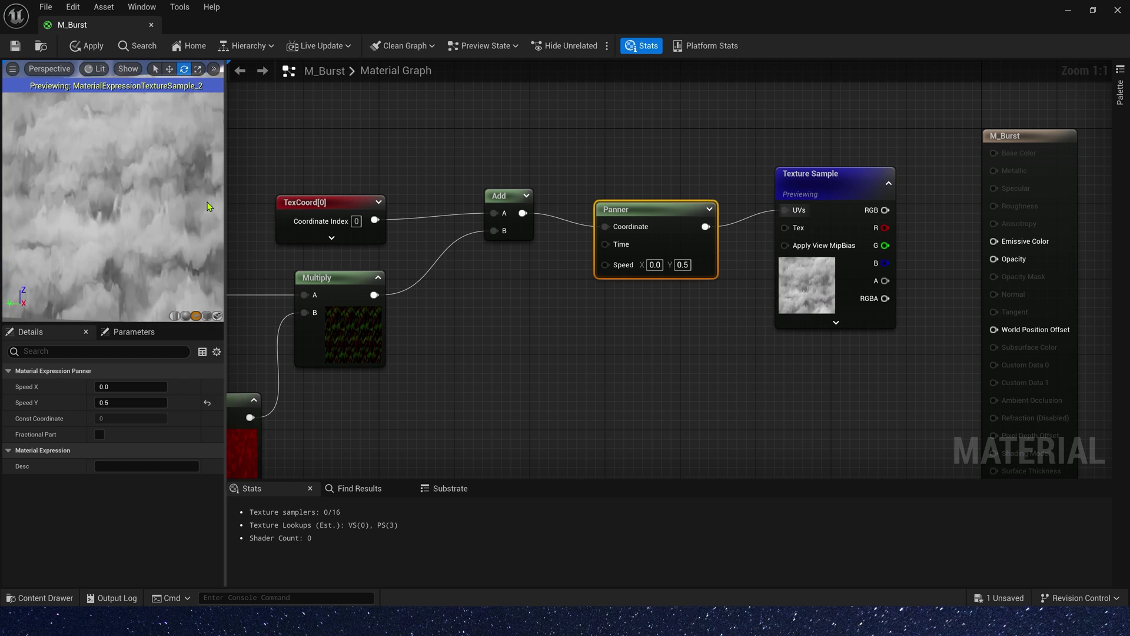
- Set the tiling of the TexCoord node feeding the Add node to 3 in U and 2 in V
left_click(331, 202)
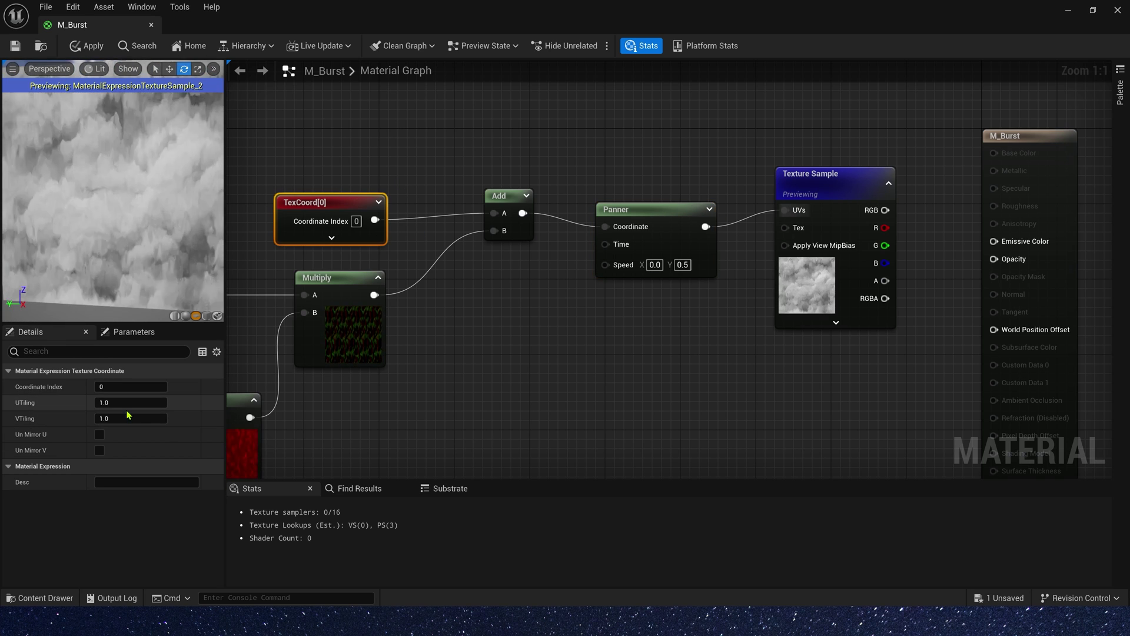
left_click(131, 402)
type("3")
left_click(129, 418)
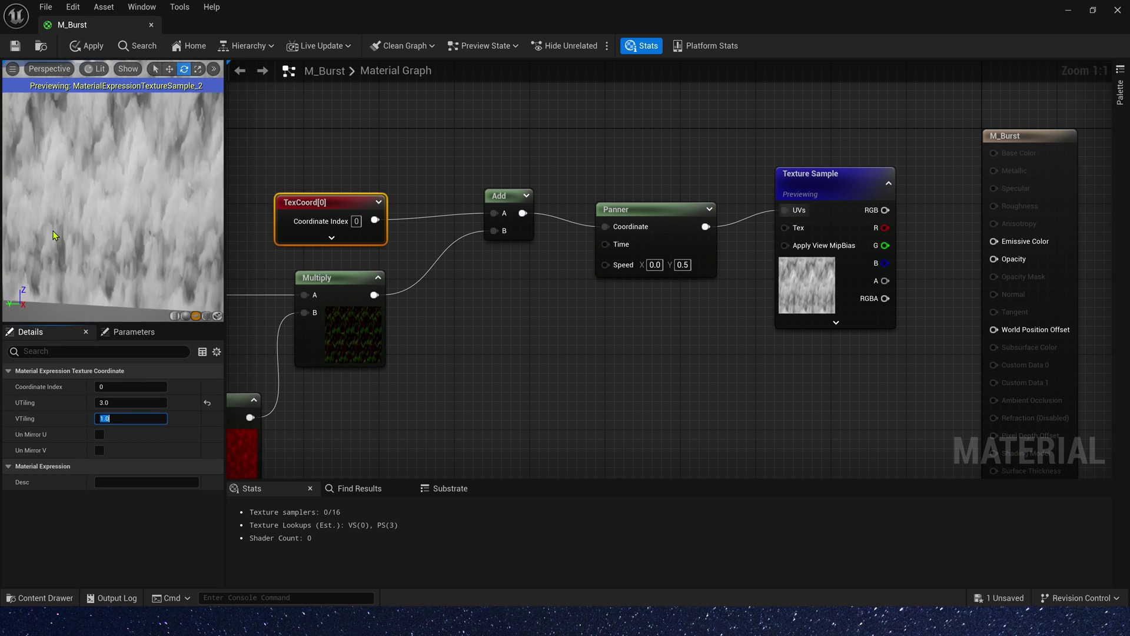
type("2")
key("Return")
- Add a Power node fed by the smoke Texture Sample's R channel and set its exponent to 0.5
scroll(153, 232, "down", 3)
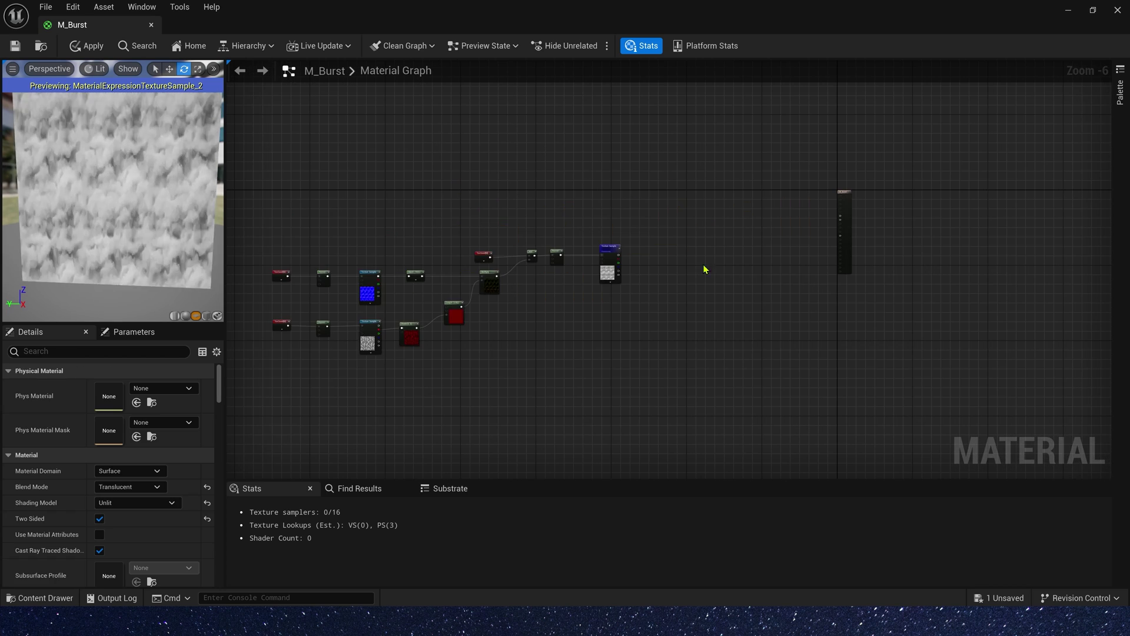
scroll(694, 268, "up", 7)
key("e")
left_click(496, 203)
left_click_drag(412, 221, 546, 206)
left_click(555, 202)
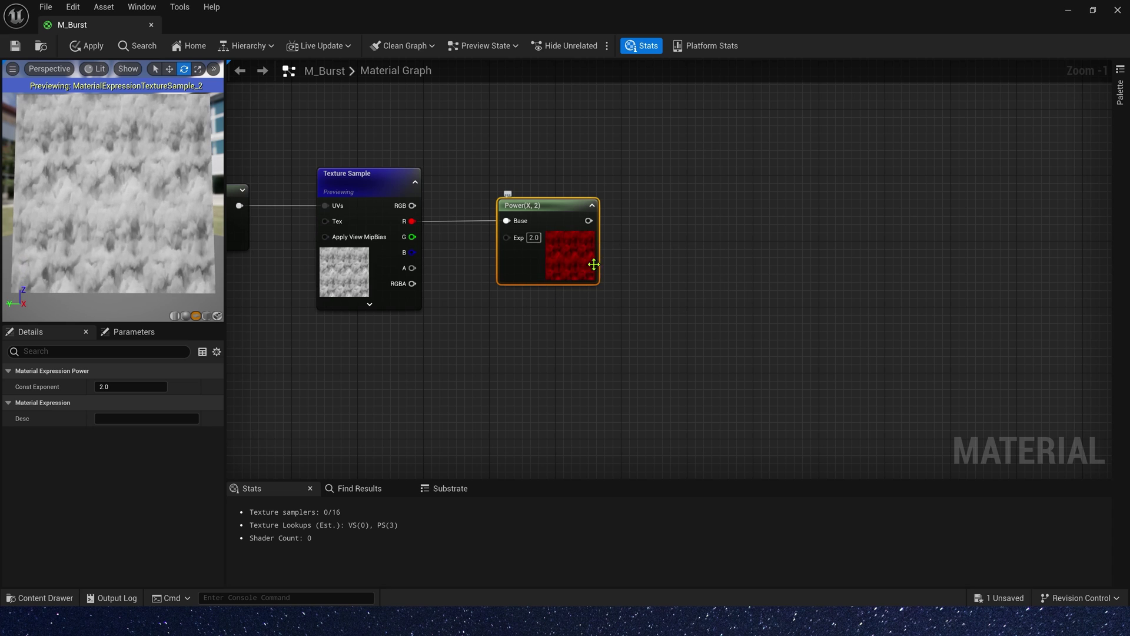
left_click(535, 239)
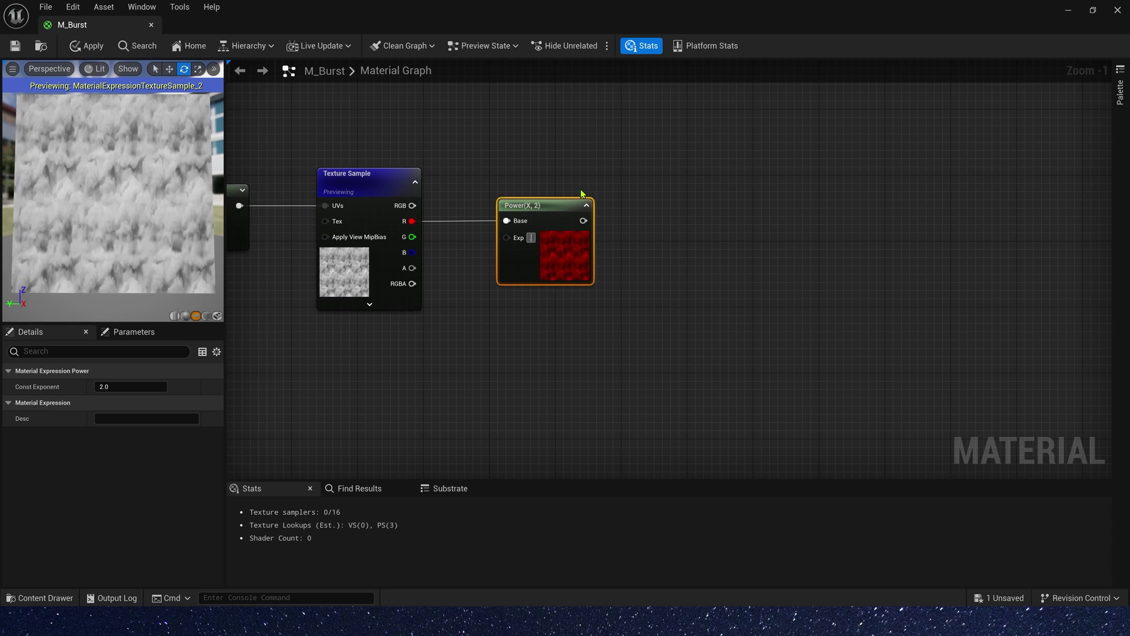
type("0.5")
key("Return")
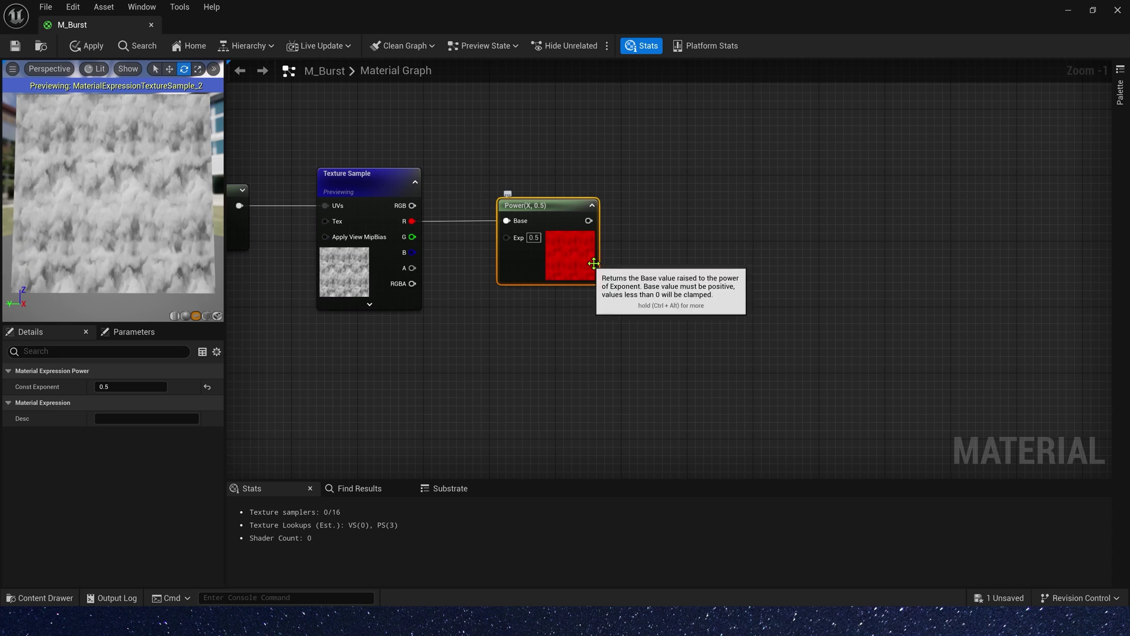
- Add a 1-x node fed by the Power node and show its preview
right_click_drag(715, 210, 550, 238)
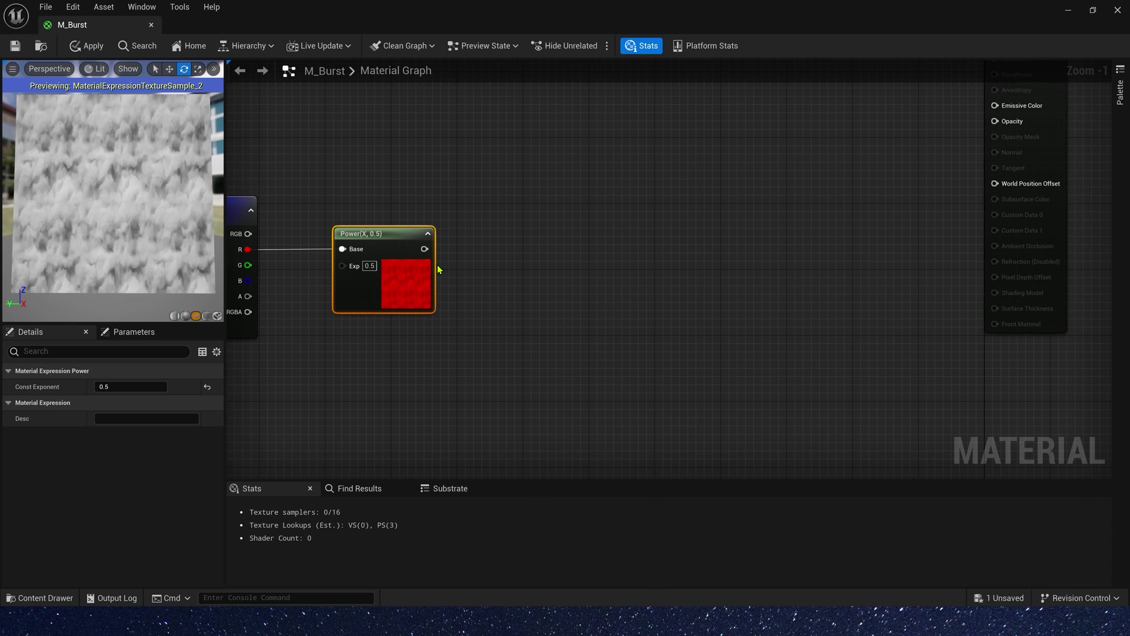
left_click_drag(424, 248, 484, 253)
type("1-x")
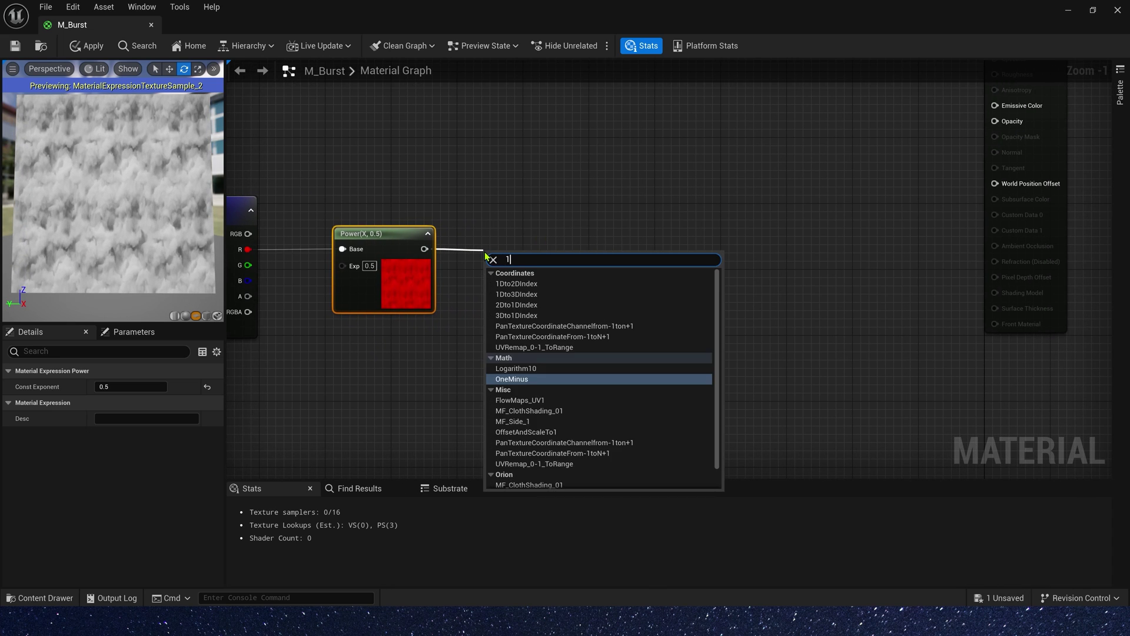
key("Return")
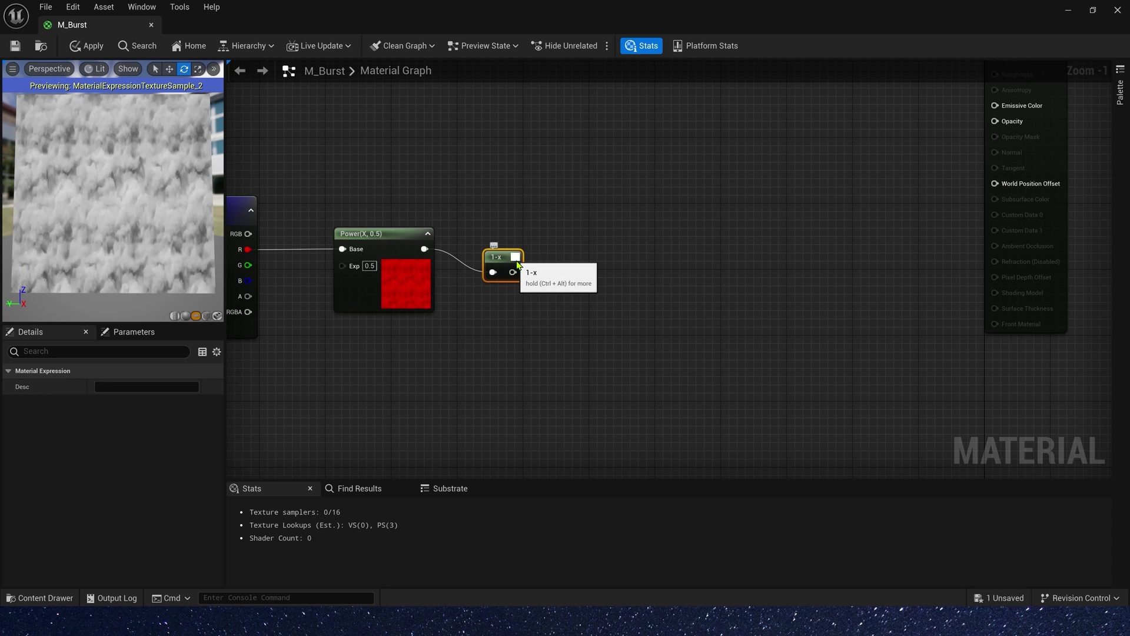
left_click(516, 258)
- Add a Multiply node and connect the 1-x output to its A input
left_click_drag(516, 259, 692, 306)
left_click(604, 265)
key("m")
left_click(650, 271)
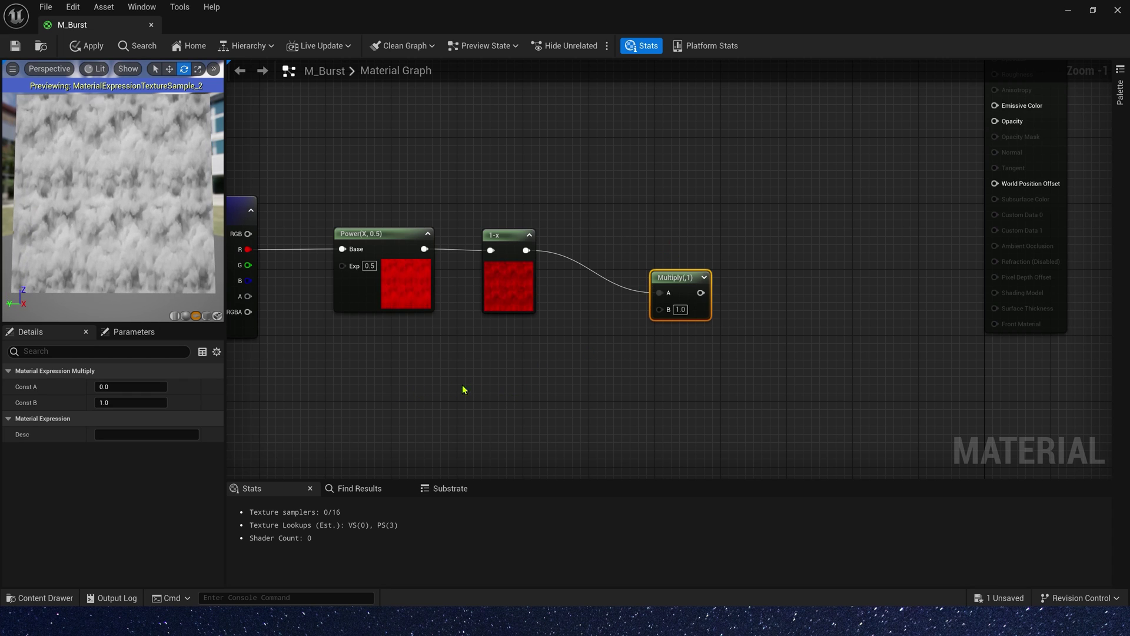
- Add a TexCoord node, mask it to the G channel and connect the Mask to the Multiply node's B input
left_click(391, 376)
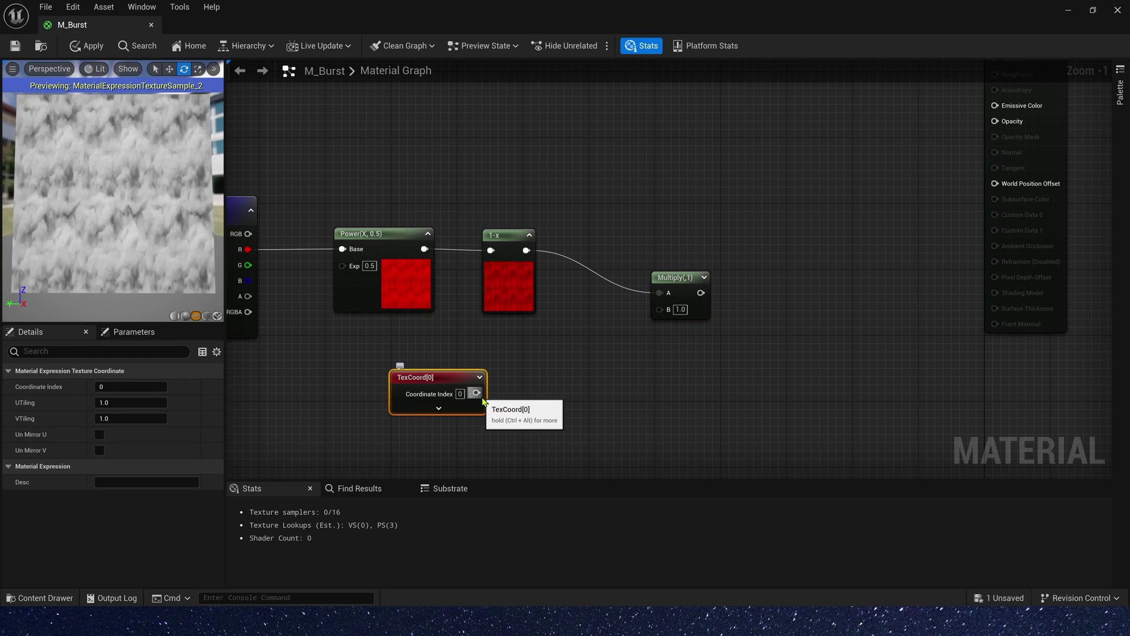
left_click_drag(476, 393, 659, 309)
type("mask")
key("Return")
left_click(99, 387)
left_click(802, 371)
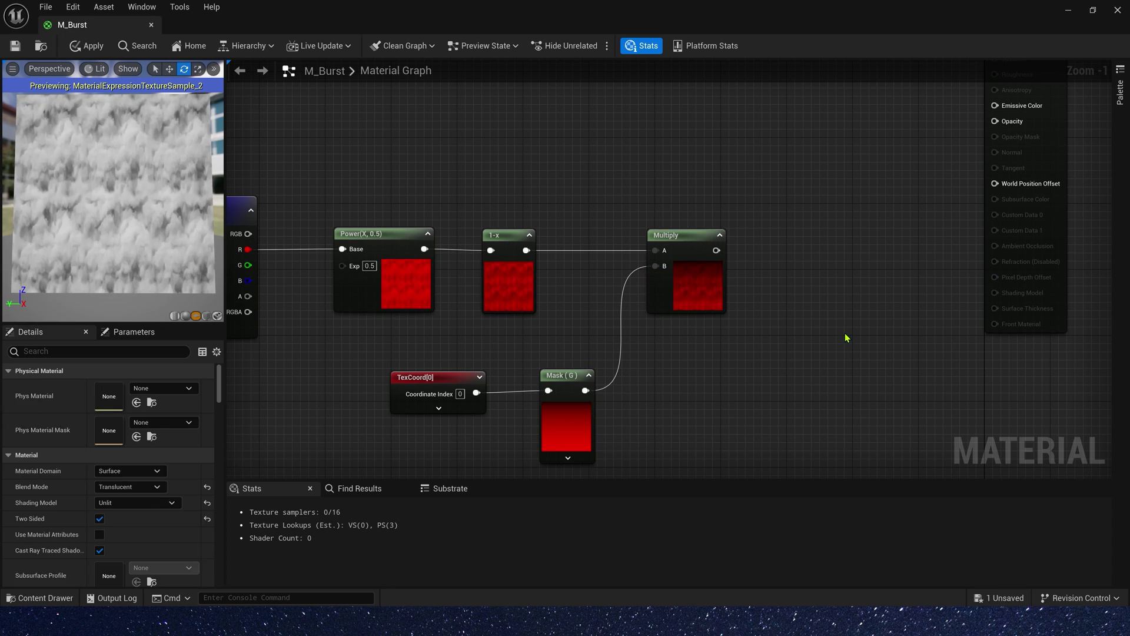
- Feed the Multiply result into A of a second Multiply node and add a Fresnel node below the Mask
left_click(846, 338)
left_click_drag(716, 250, 845, 366)
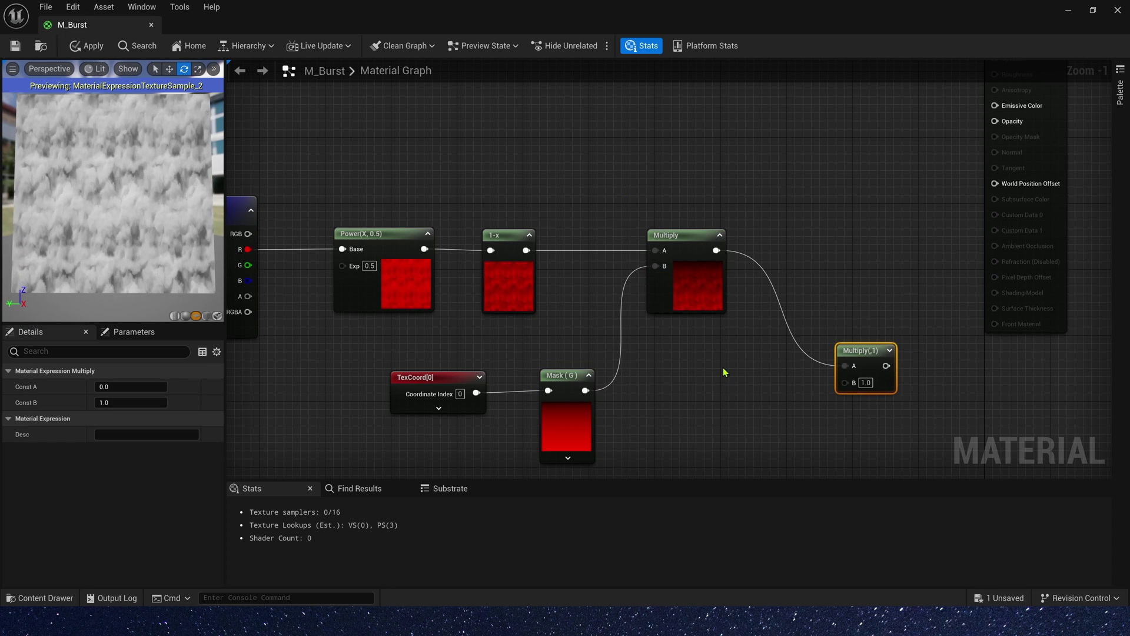
right_click_drag(692, 408, 735, 300)
right_click(698, 378)
type("fres")
key("Return")
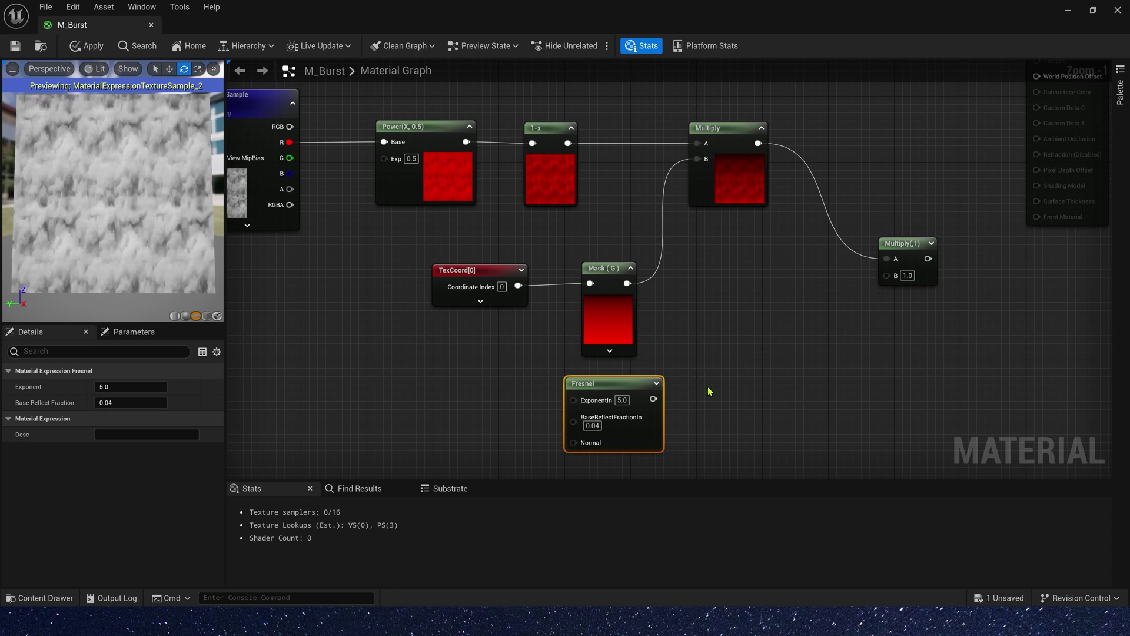
- Preview the Fresnel node on a sphere and zoom out the preview
right_click(631, 382)
left_click(683, 171)
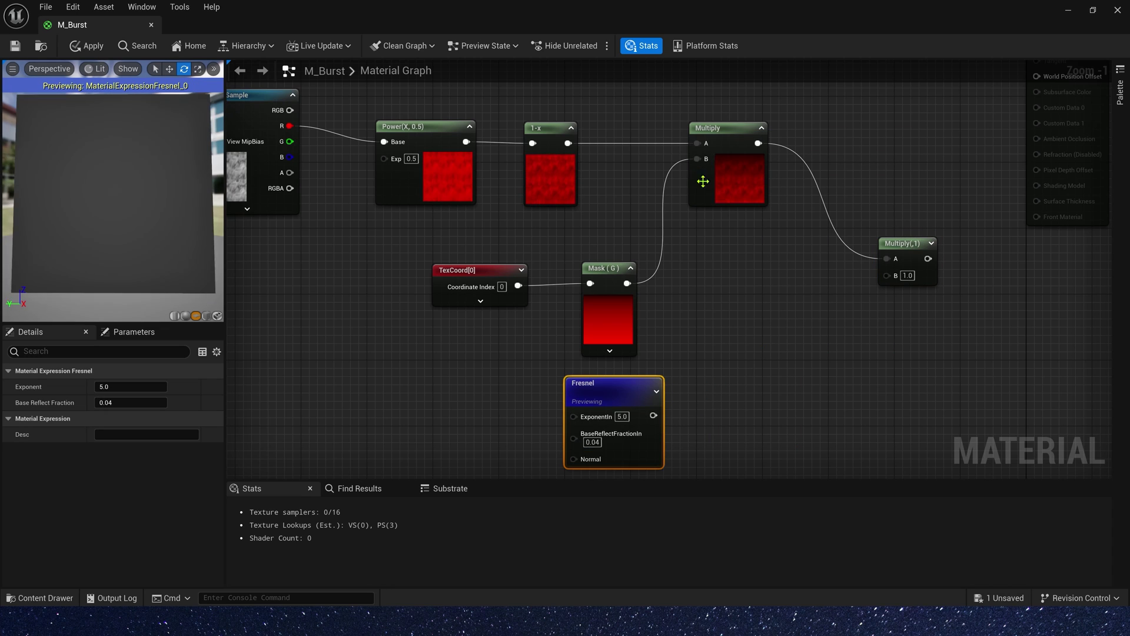
left_click(185, 315)
mouse_move(103, 176)
left_mouse_down()
mouse_move(103, 223)
mouse_move(149, 177)
left_mouse_up()
scroll(99, 177, "down", 5)
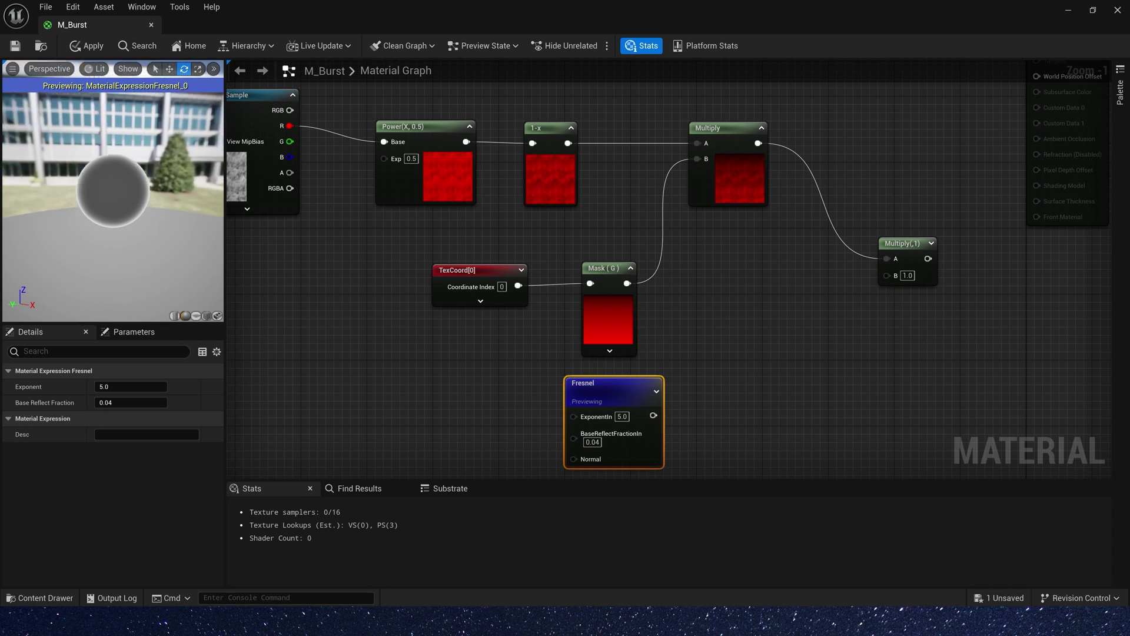
left_click_drag(148, 217, 147, 217)
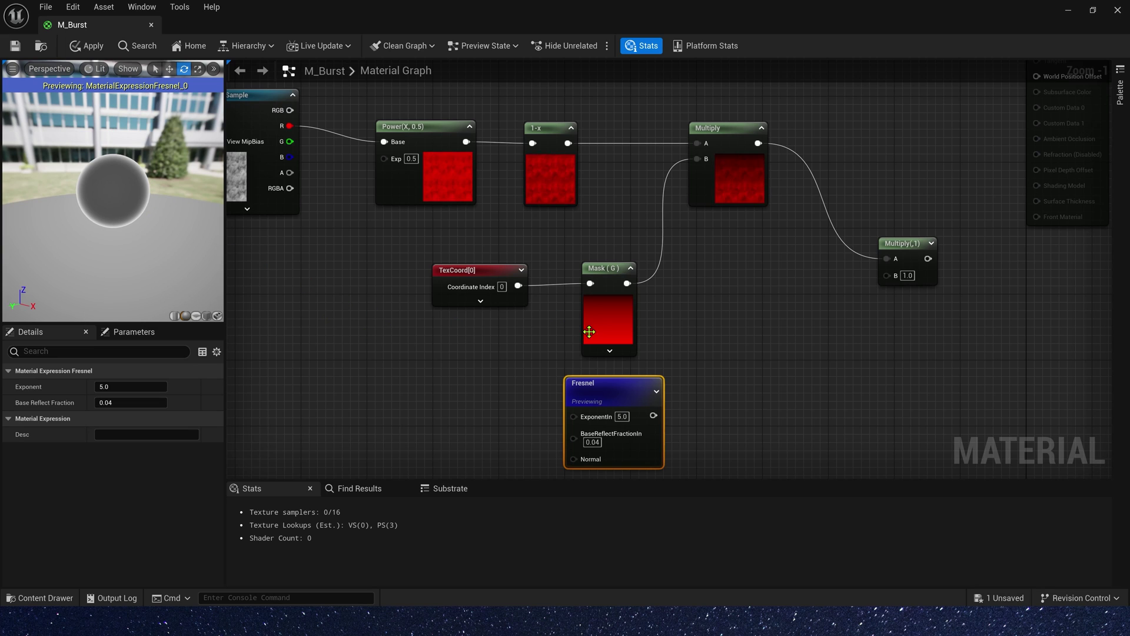
- Move the Fresnel node aside to make room and connect a new Lerp node to its ExponentIn input
left_click_drag(590, 398, 754, 390)
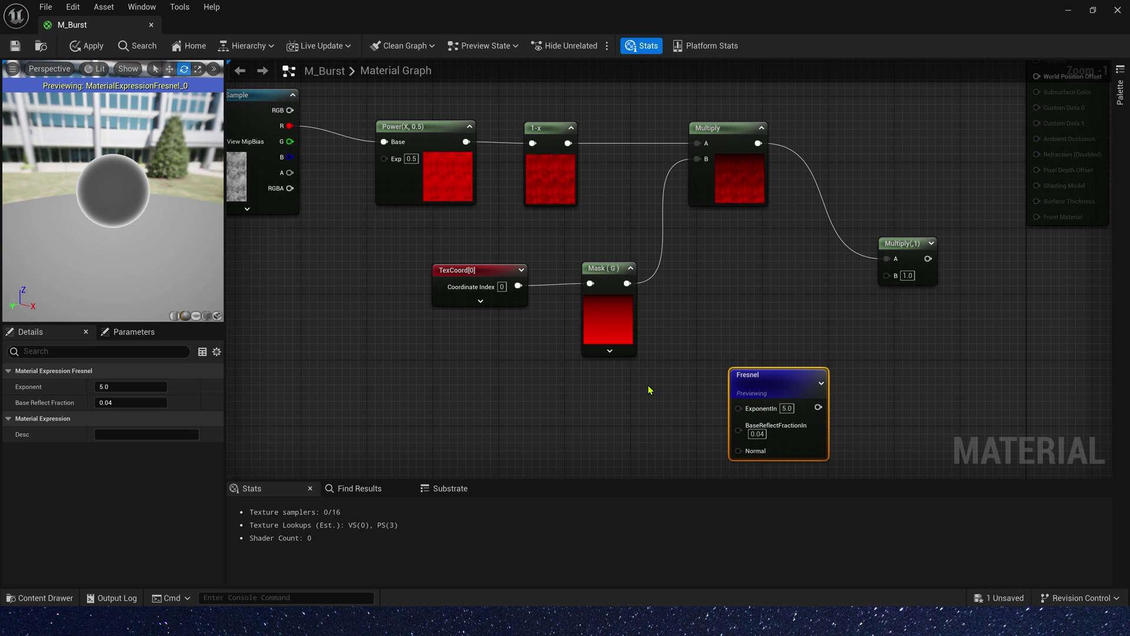
key("l")
left_click(667, 340)
left_click_drag(700, 341, 640, 367)
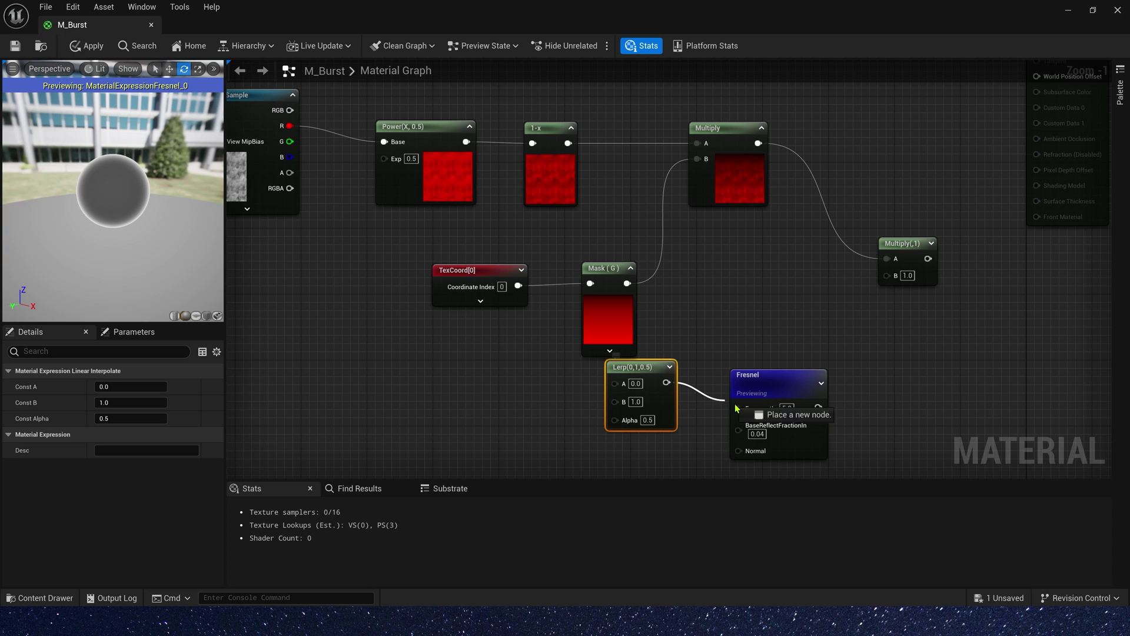
left_click_drag(737, 408, 739, 406)
- Connect the 1-x output to the Lerp's Alpha and set the Lerp's A to 0.5 and B to 2
left_click_drag(575, 143, 631, 361)
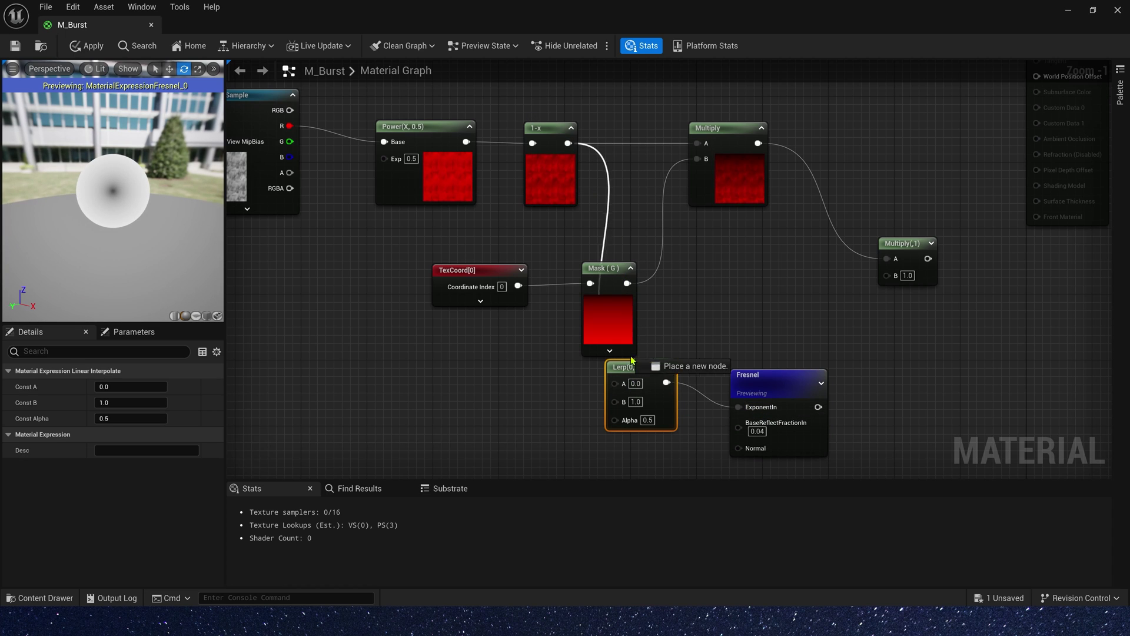
left_click_drag(629, 427, 629, 427)
left_click_drag(636, 364, 668, 377)
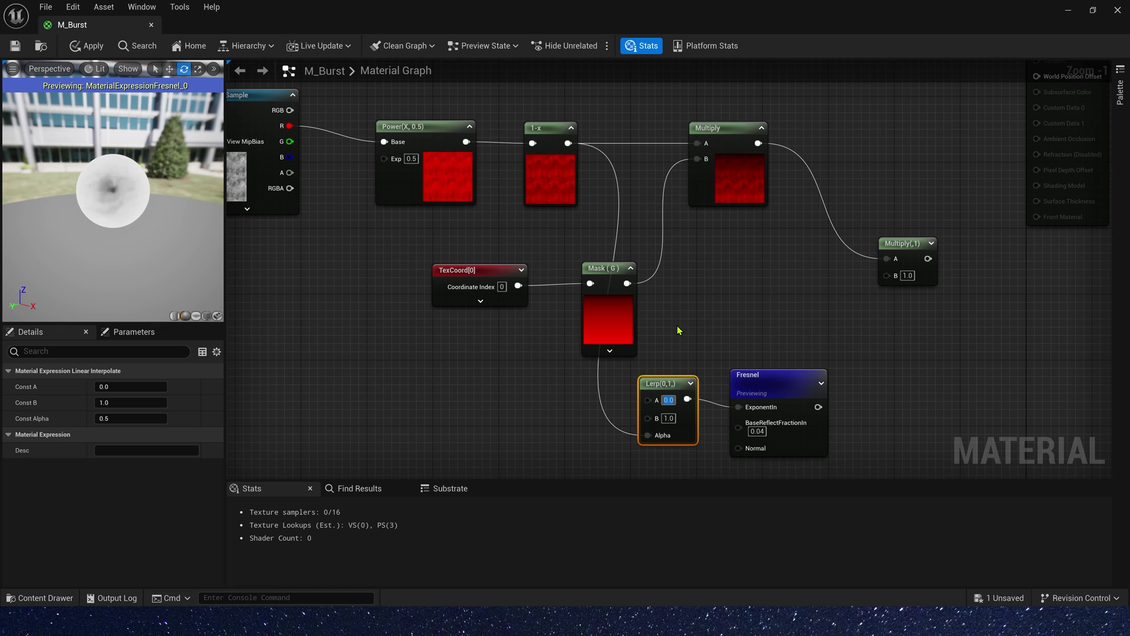
type("0.5")
key("Tab")
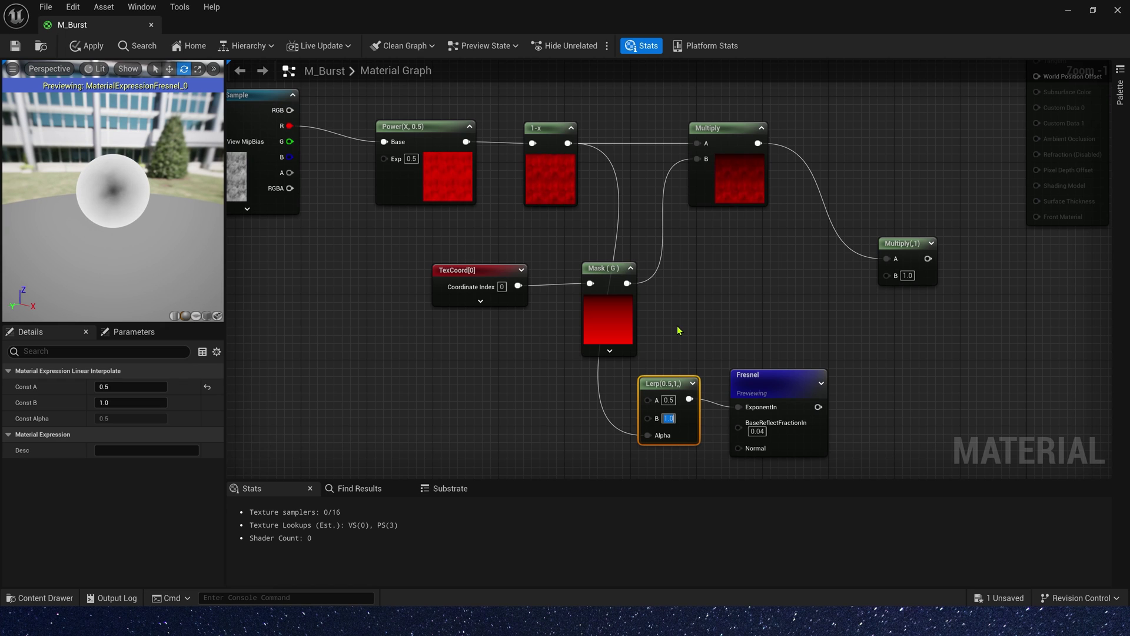
type("2")
key("Return")
- Set the Fresnel node's BaseReflectFractionIn to 0 and align the node with the Lerp
right_click_drag(682, 354, 706, 256)
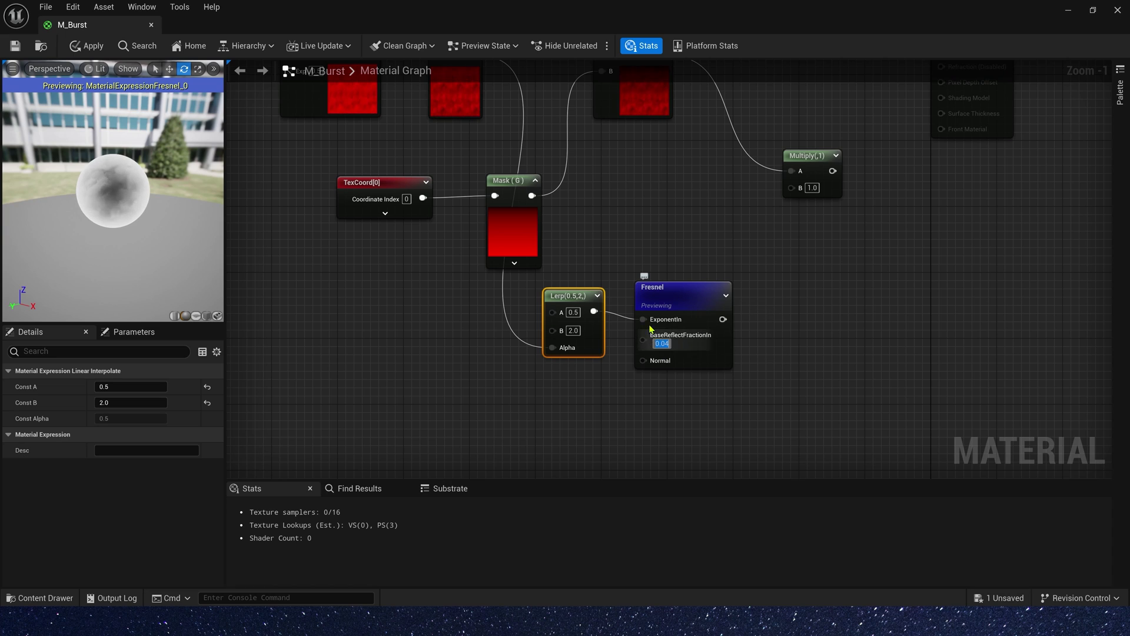
type("0")
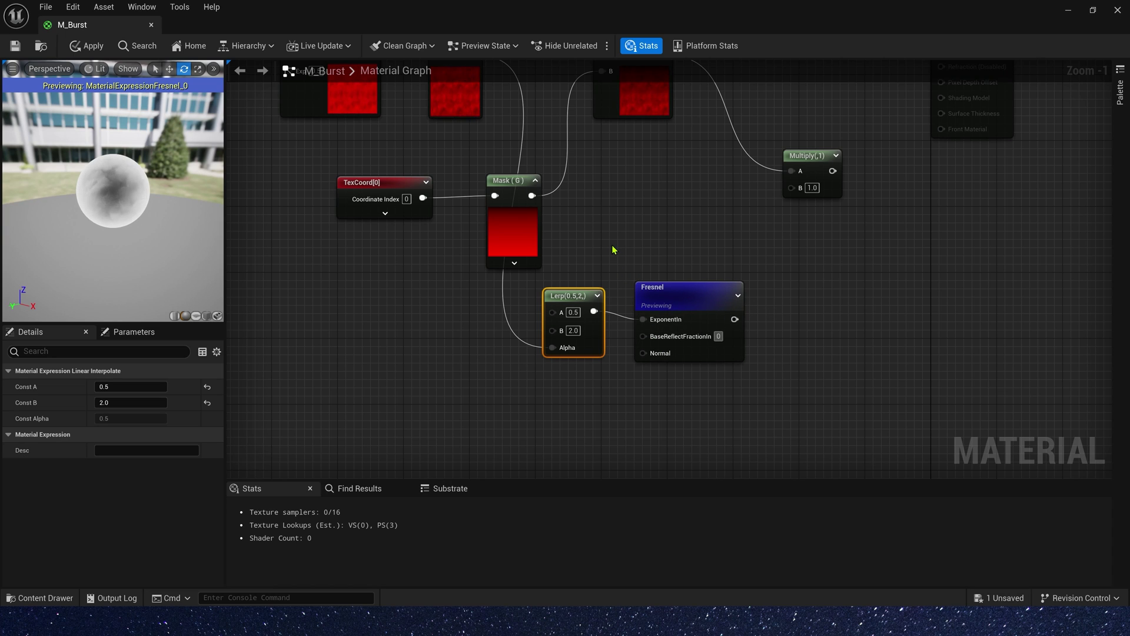
key("Return")
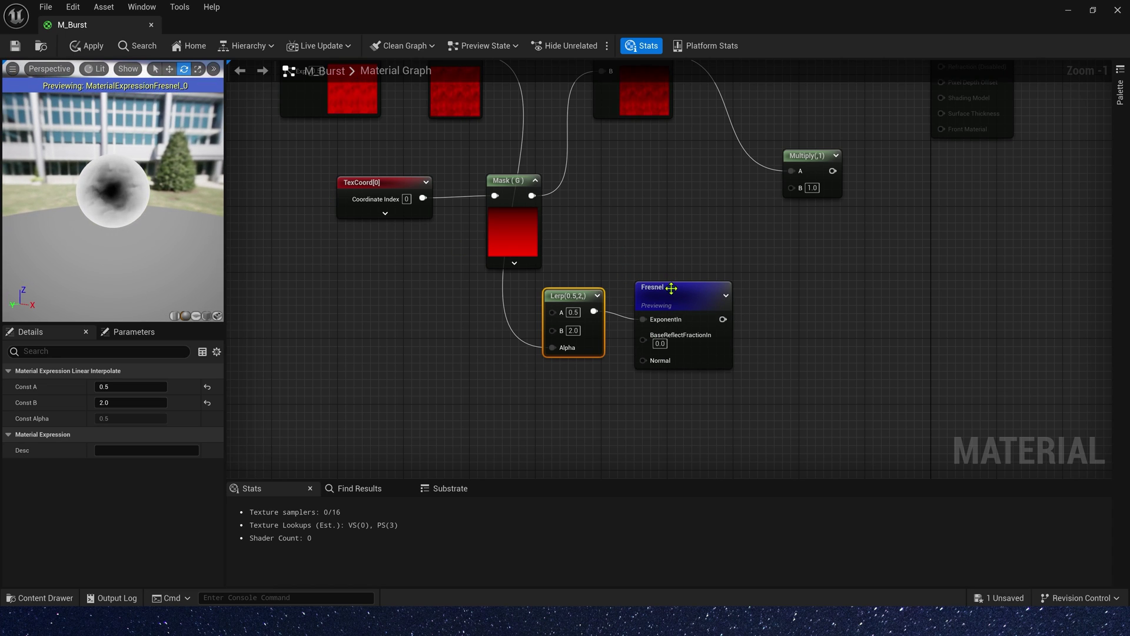
left_click_drag(673, 288, 664, 280)
- Add a 1-x node fed by the Fresnel output, preview it on the sphere and align it with the Fresnel
left_click_drag(713, 311, 767, 313)
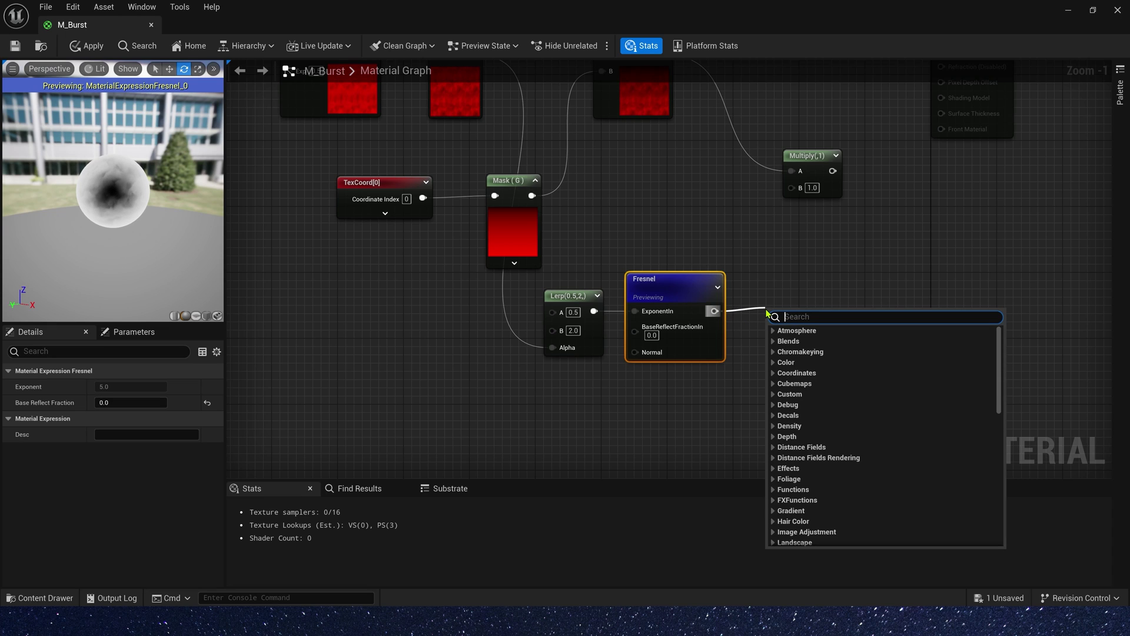
type("1-")
key("Return")
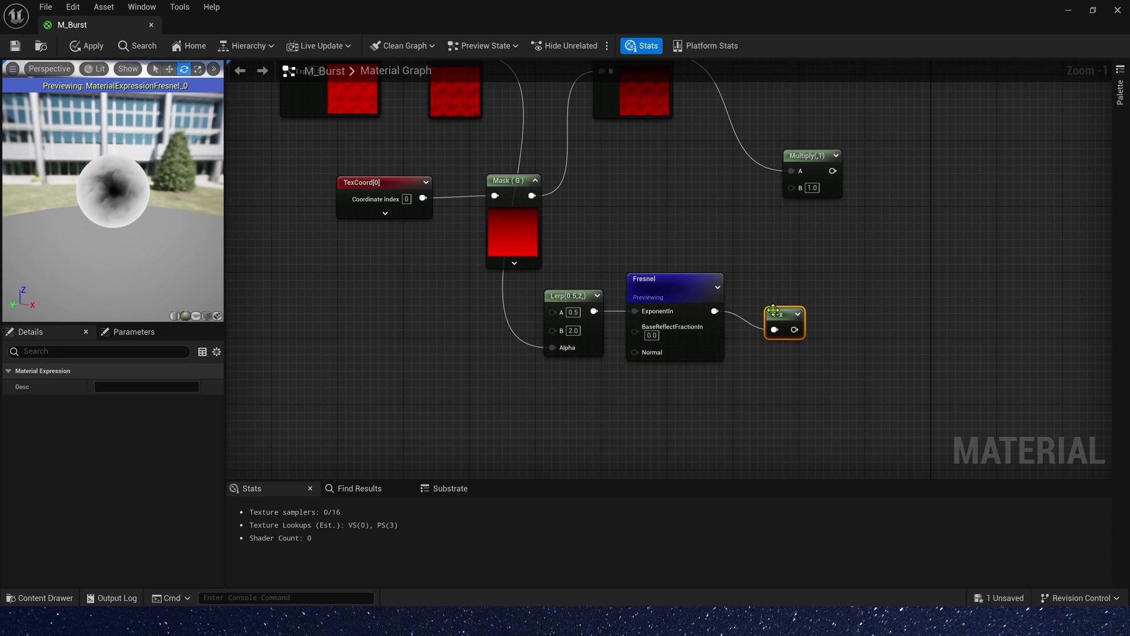
right_click(773, 310)
left_click(824, 318)
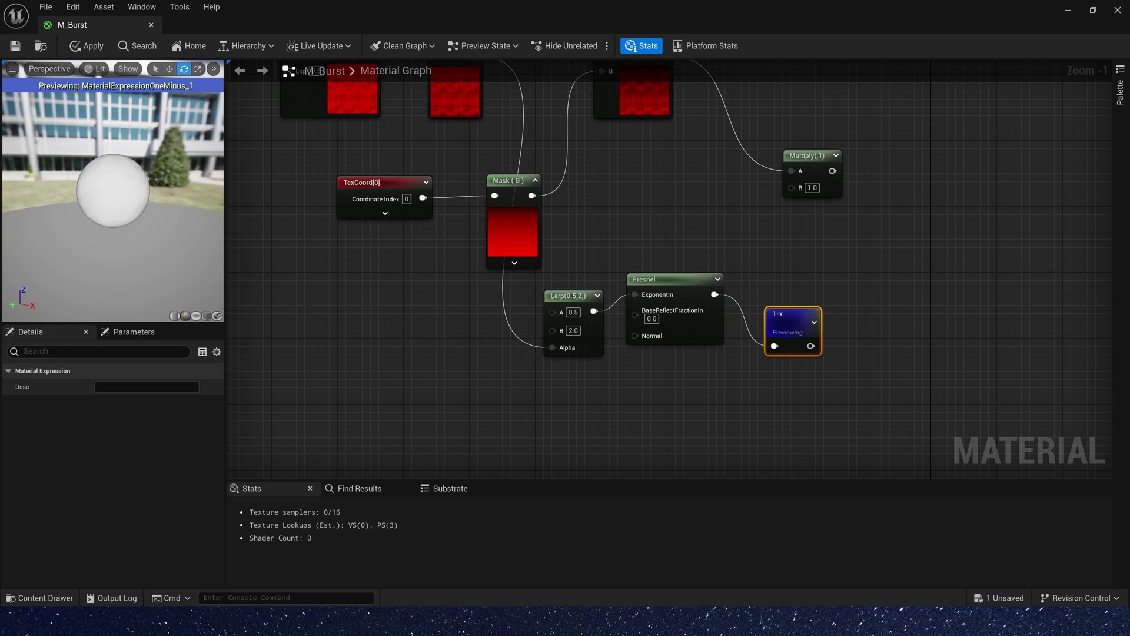
scroll(114, 202, "up", 5)
scroll(126, 210, "down", 3)
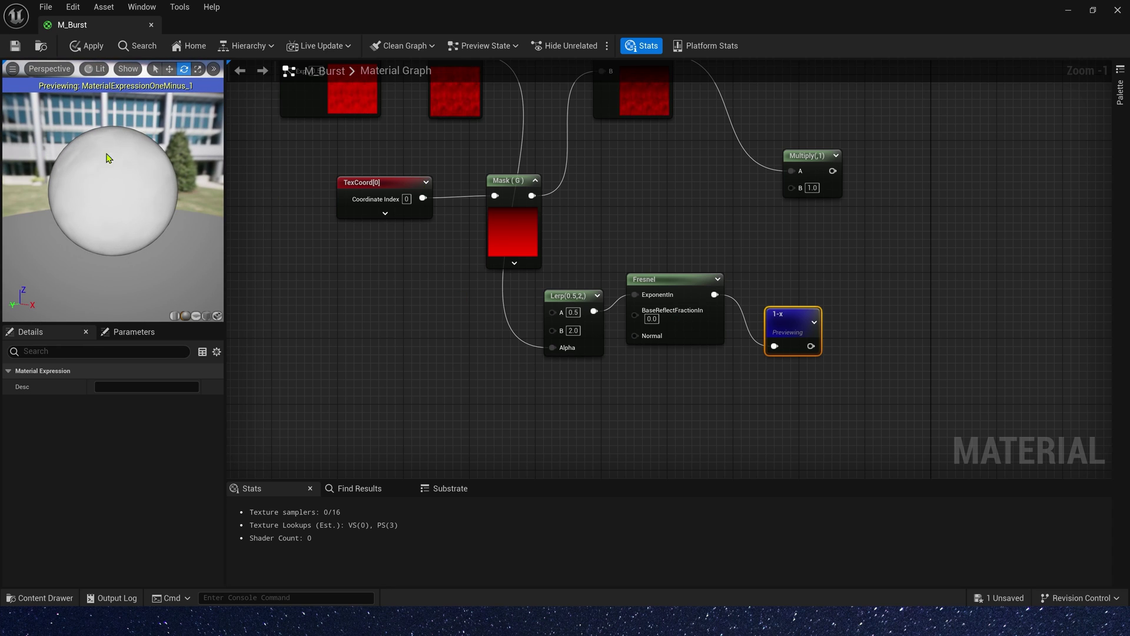
left_click_drag(796, 318, 781, 274)
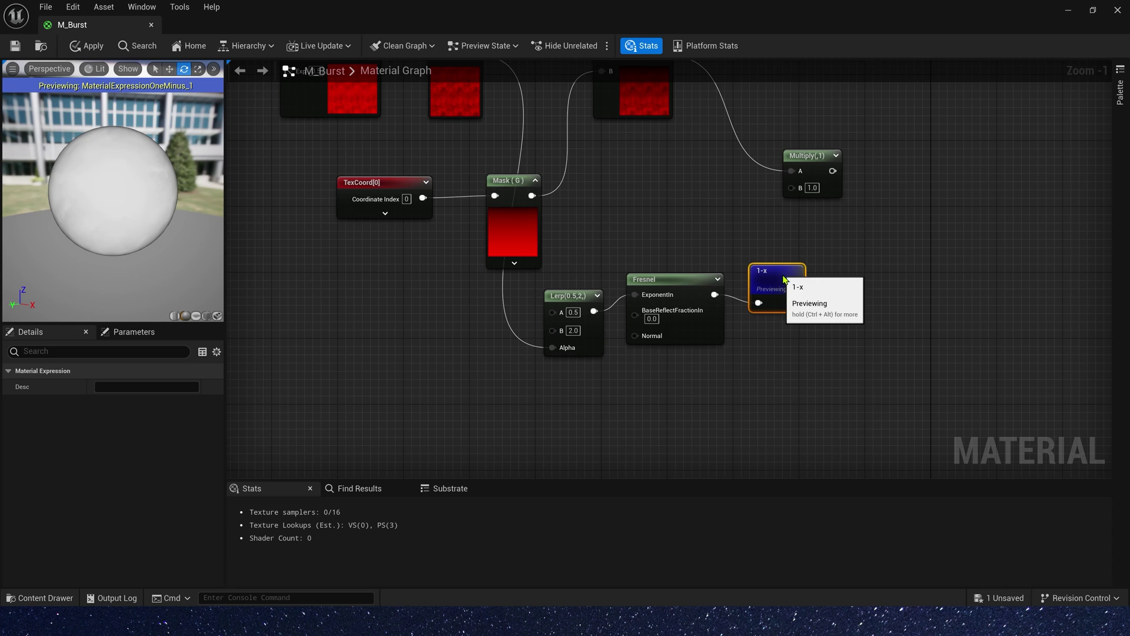
- Add a Power node with an exponent of 5 after the lower 1-x node and preview it on the sphere
key("e")
left_click(861, 276)
left_click_drag(886, 302, 885, 299)
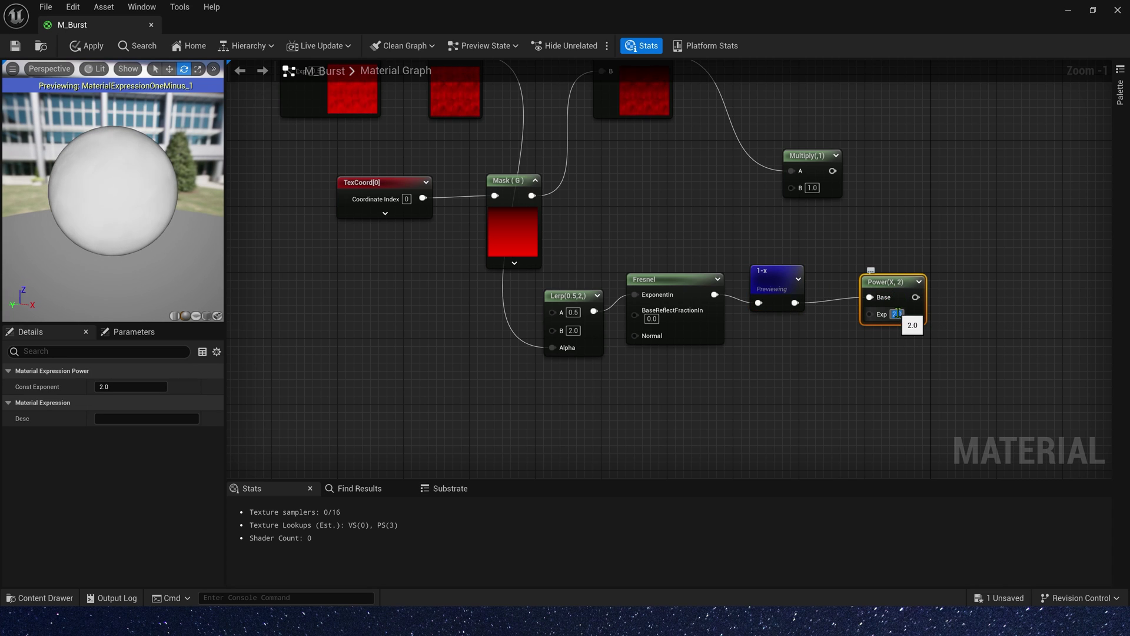
type("5")
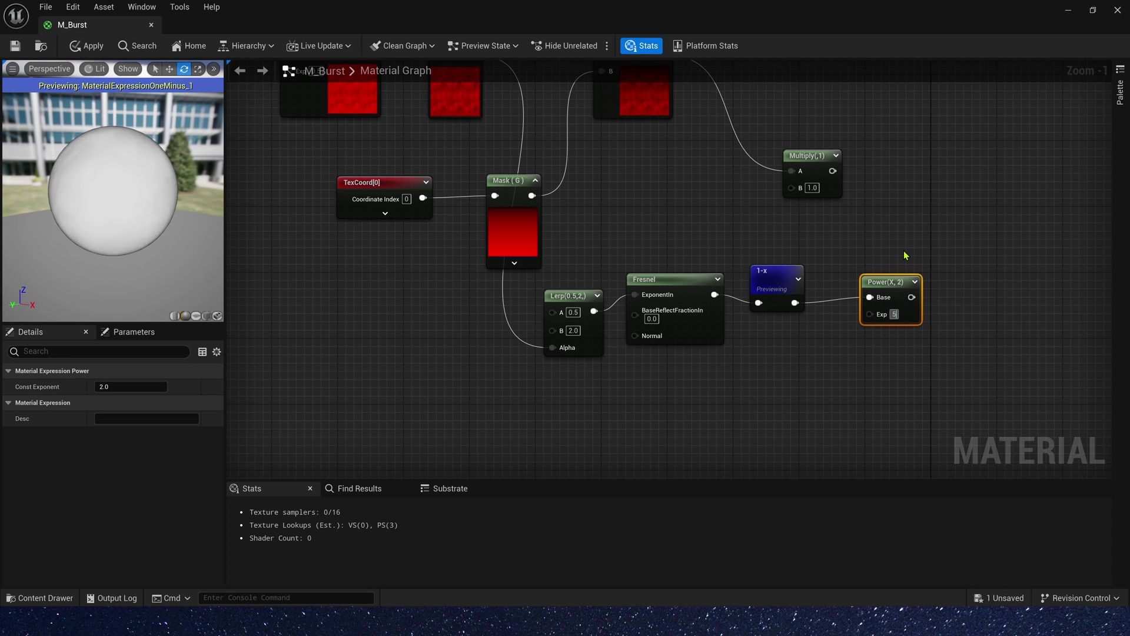
right_click(890, 288)
left_click(921, 297)
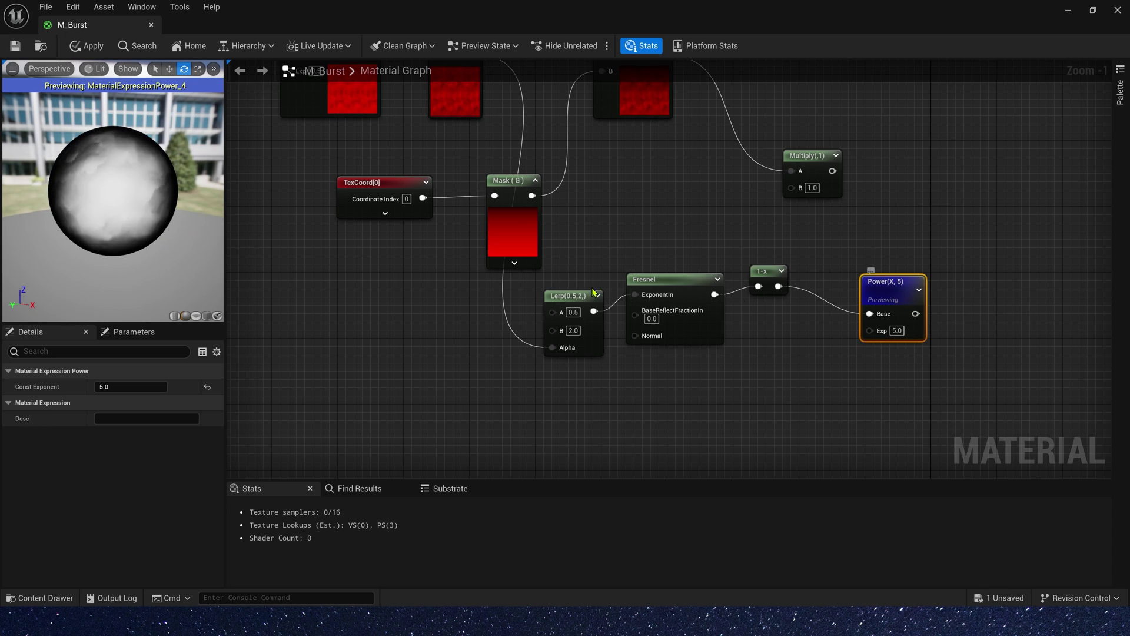
left_click_drag(126, 147, 16, 160)
left_click_drag(189, 217, 189, 195)
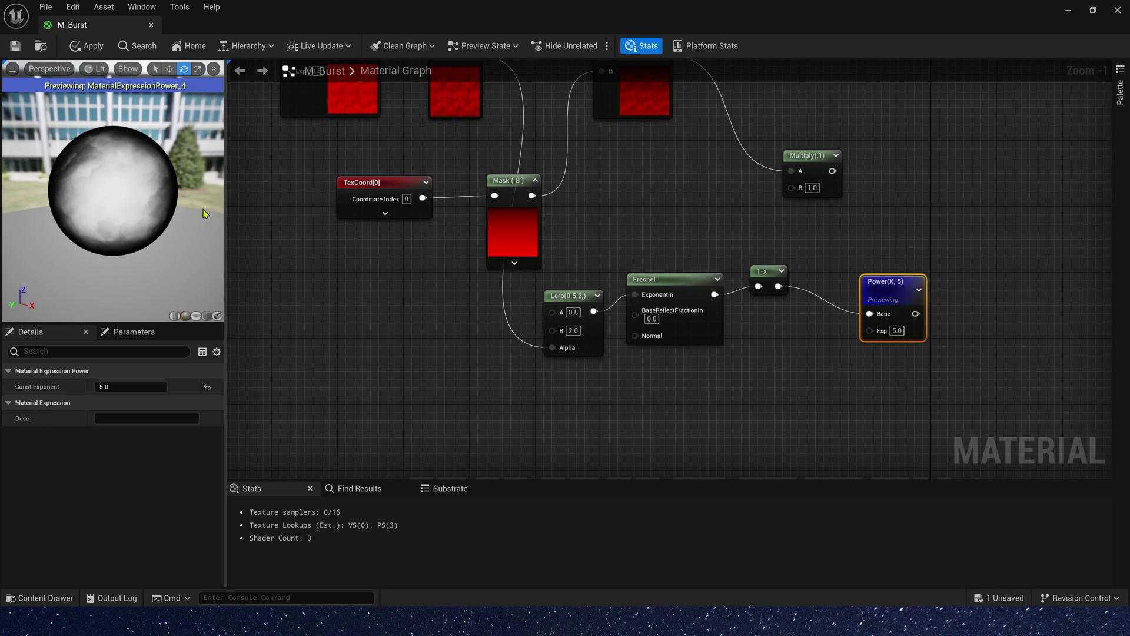
- Align the Power node with the 1-x node, connect it to the last Multiply's B and line that Multiply up with the smoke chain
left_click_drag(893, 282, 865, 254)
right_click_drag(917, 262, 779, 316)
left_click_drag(749, 340, 717, 293)
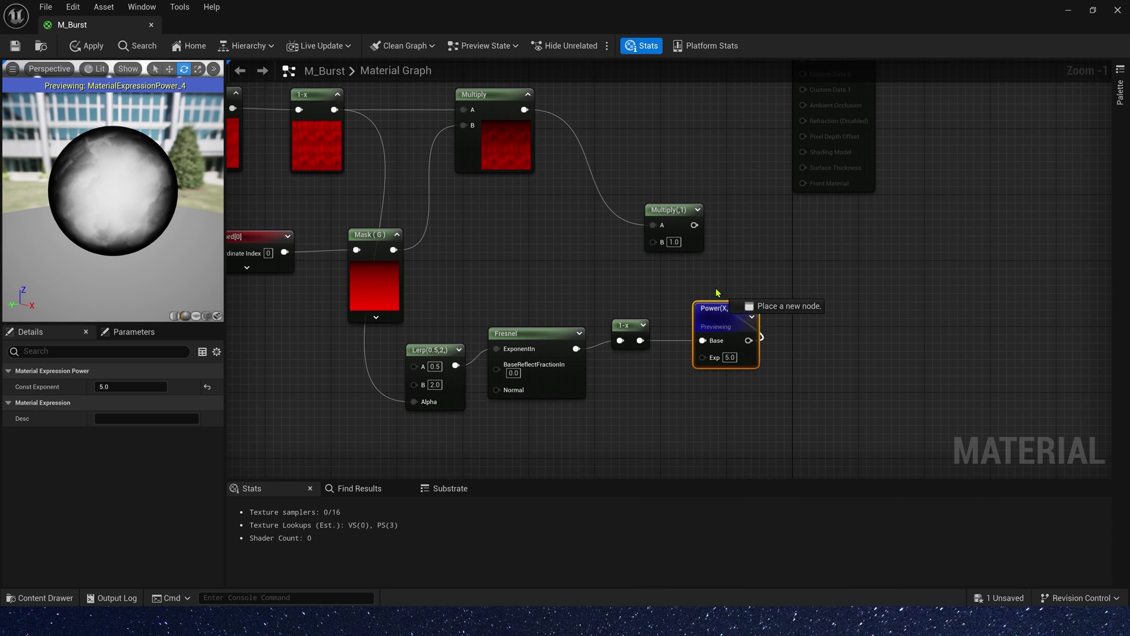
left_click_drag(663, 246, 662, 244)
left_click_drag(673, 211, 680, 93)
scroll(641, 146, "down", 2)
right_click_drag(717, 271, 808, 282)
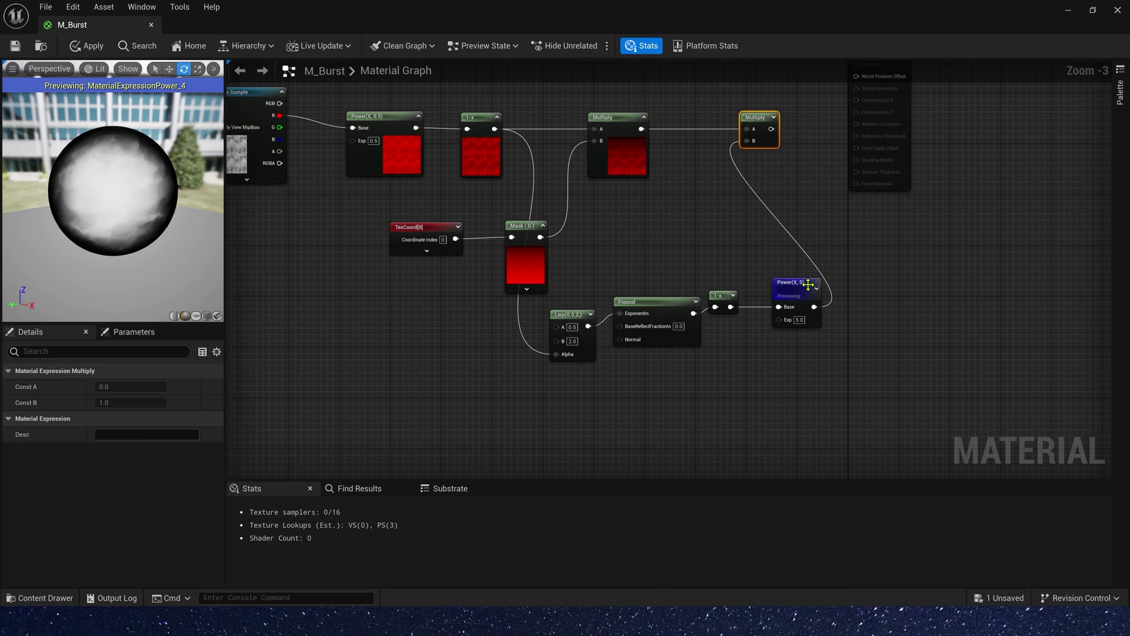
- Select the whole node network and move it away from the M_Burst output node to make room
scroll(586, 223, "down", 3)
right_click_drag(374, 174, 608, 190)
left_click_drag(343, 146, 904, 328)
right_click_drag(904, 329, 807, 315)
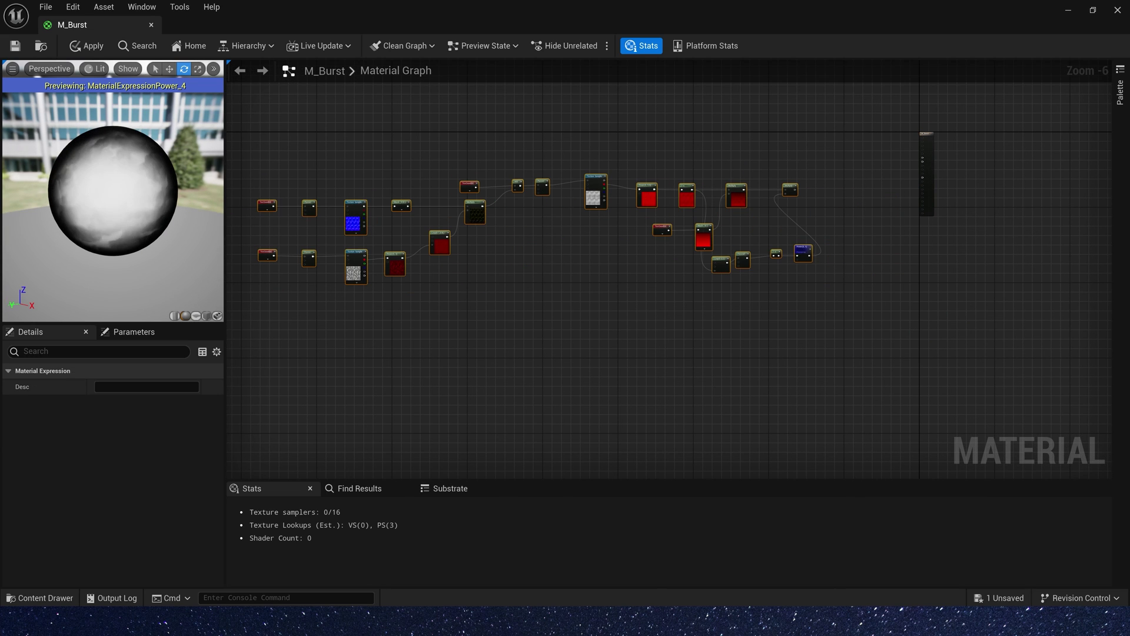
- Add a Particle Color node and multiply its alpha with the final masked smoke result in a new Multiply node
scroll(838, 198, "up", 2)
right_click(588, 169)
type("par")
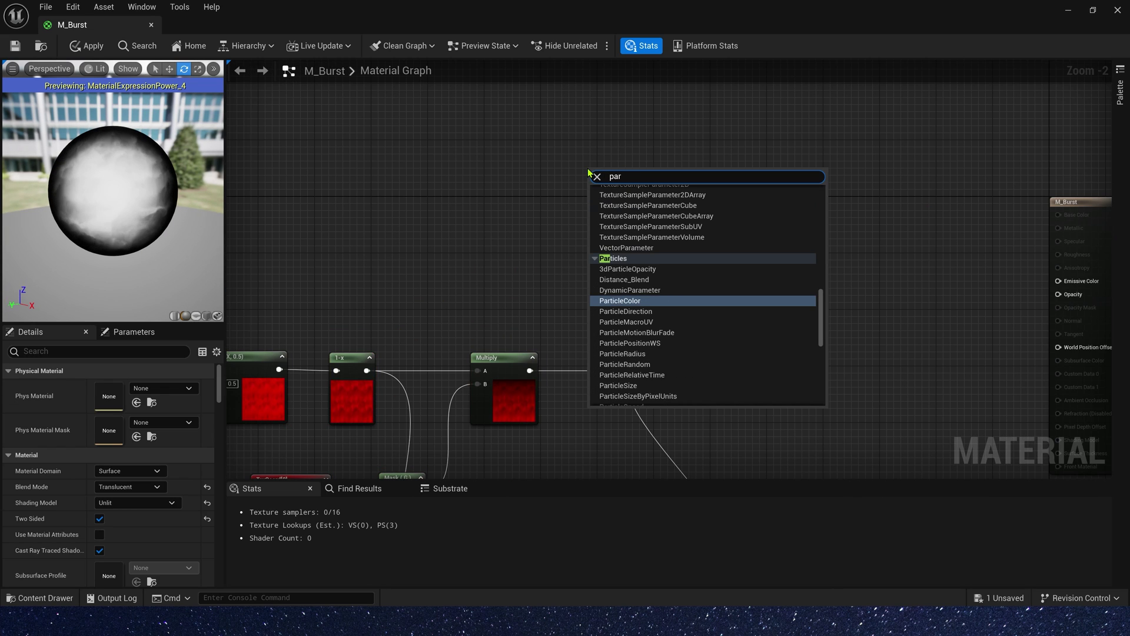
left_click(630, 299)
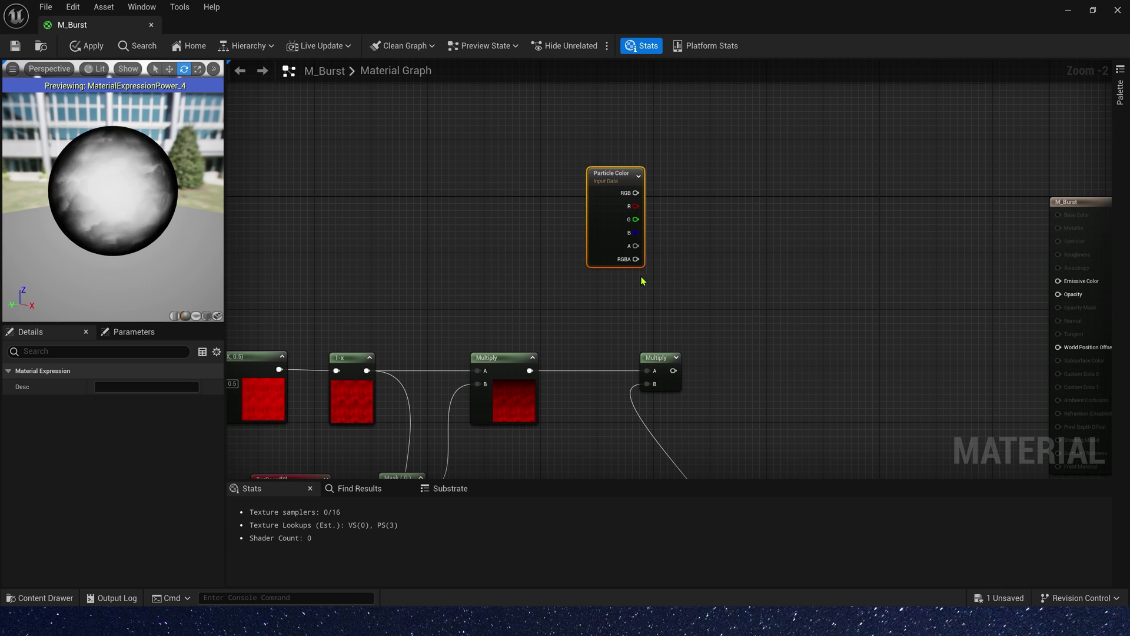
key("m")
left_click(724, 273)
left_click_drag(636, 245, 675, 370)
- Add a DepthFade node fed by the particle-alpha Multiply and connect it to the material's Opacity
left_click_drag(757, 292, 816, 293)
type("dep")
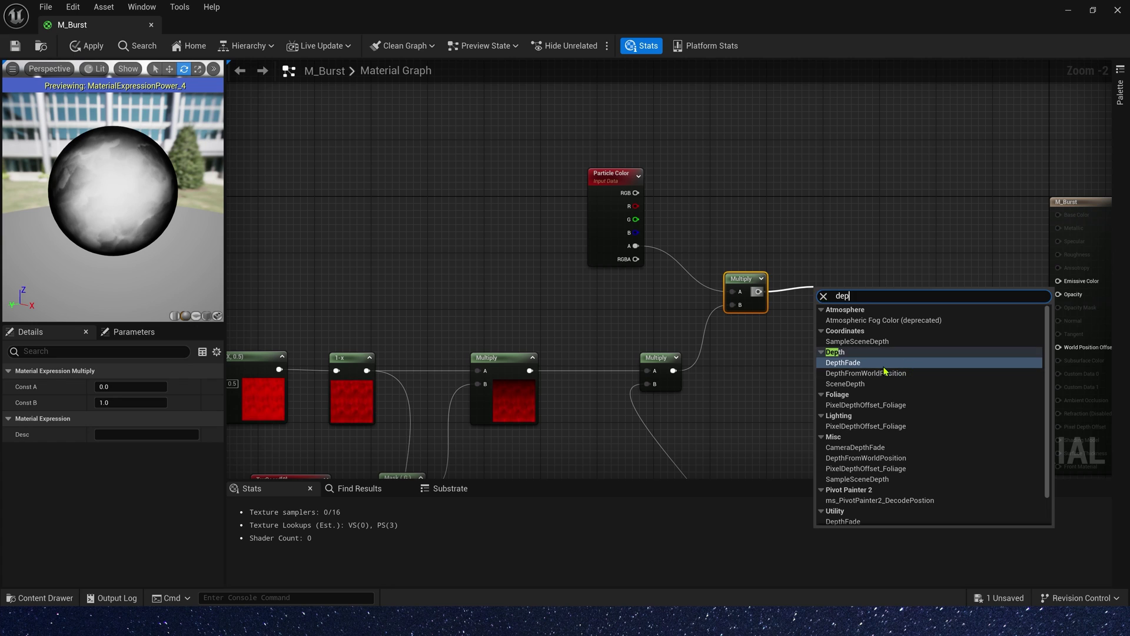
left_click(885, 363)
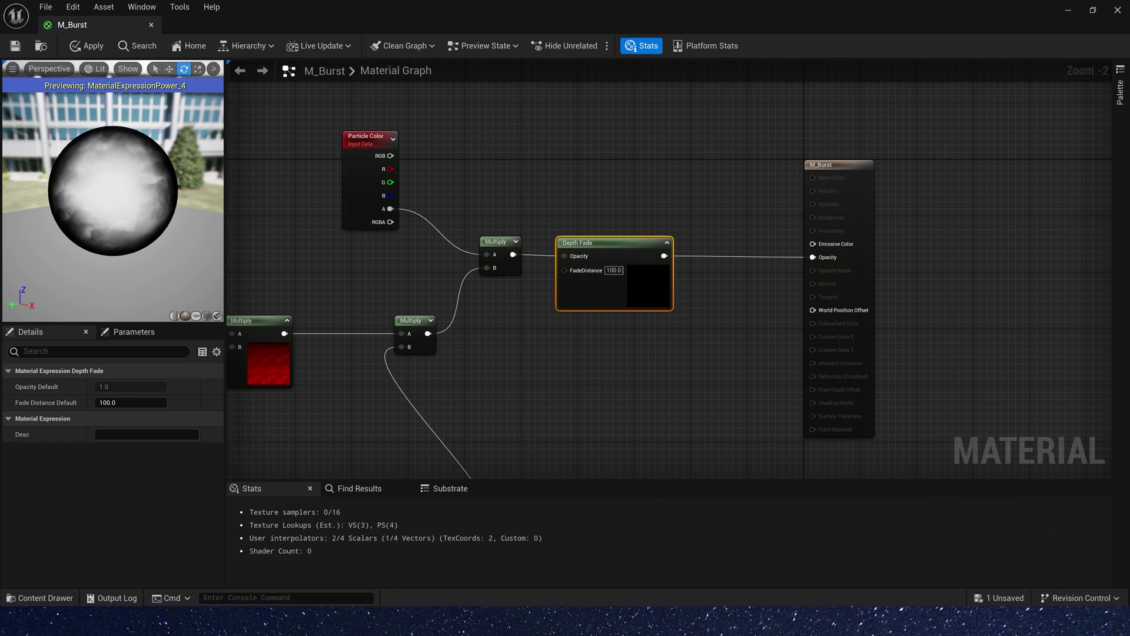
left_click(599, 151)
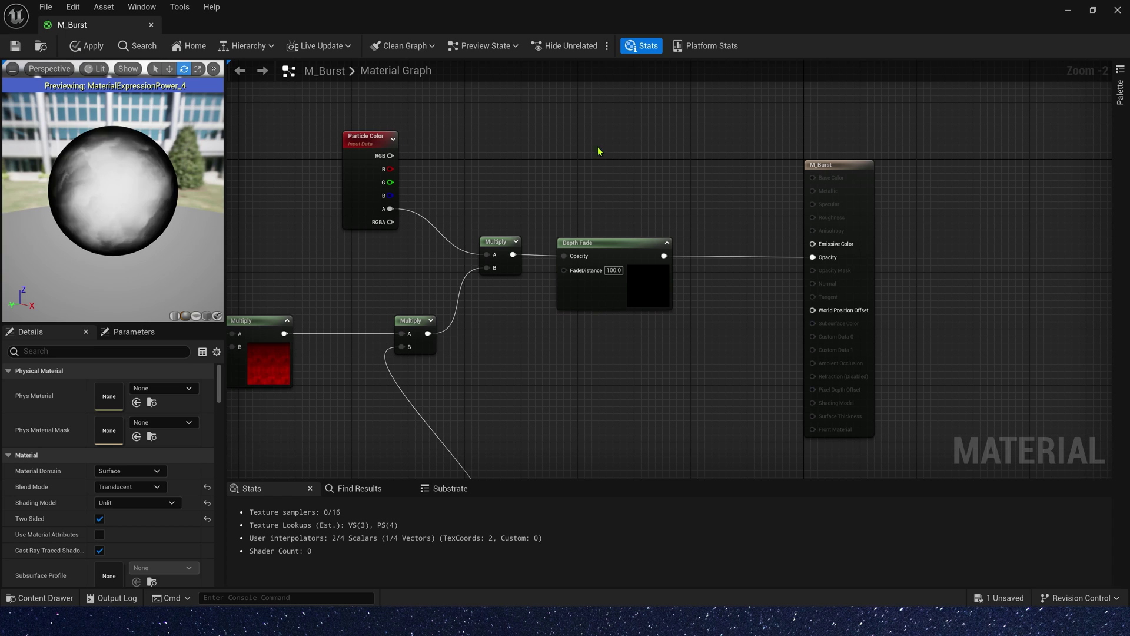
- Add a DeriveHDRfromLDR node and connect the masked smoke Multiply to its LDR Input
right_click(560, 121)
type("hdr")
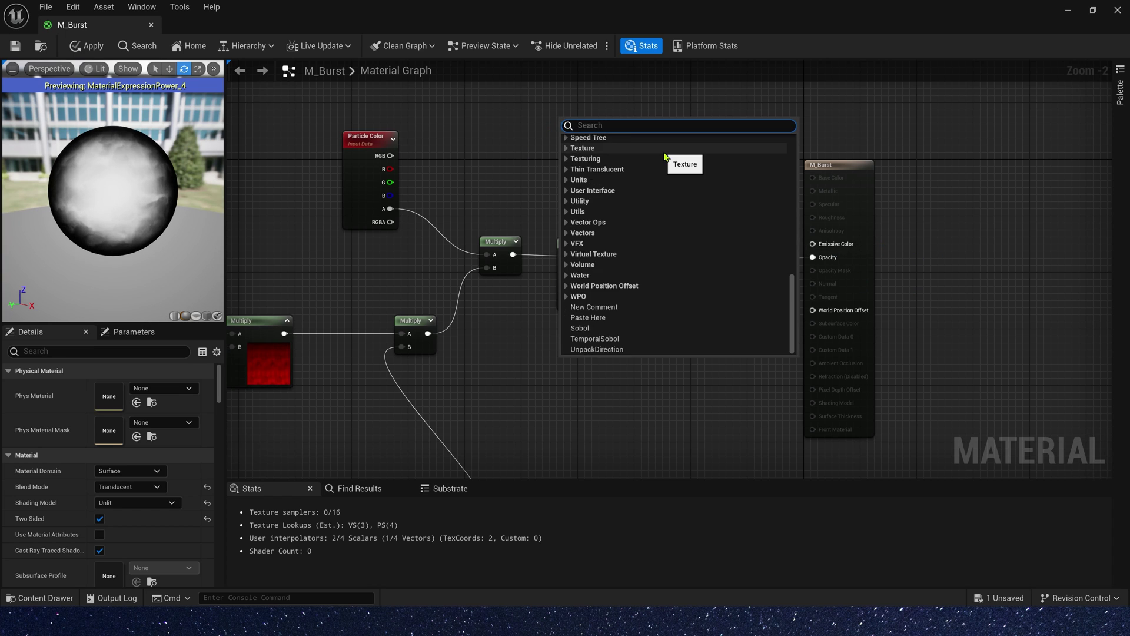
left_click(634, 169)
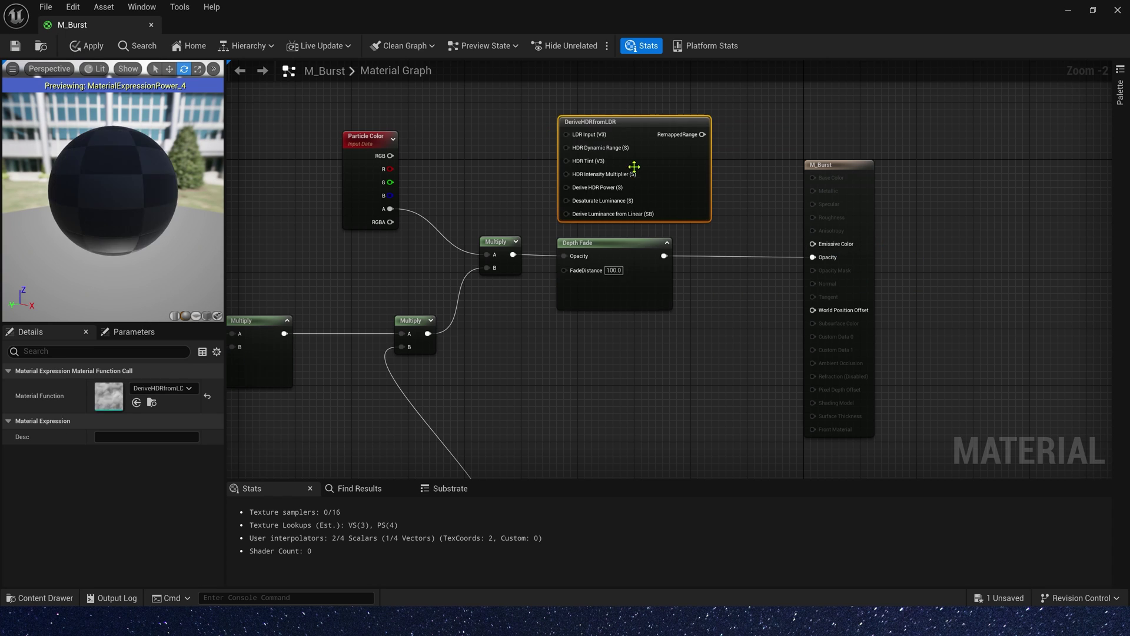
scroll(436, 154, "down", 2)
right_click_drag(336, 172, 611, 182)
scroll(626, 236, "up", 2)
right_click_drag(626, 236, 576, 299)
scroll(629, 249, "down", 1)
left_click_drag(616, 220, 719, 151)
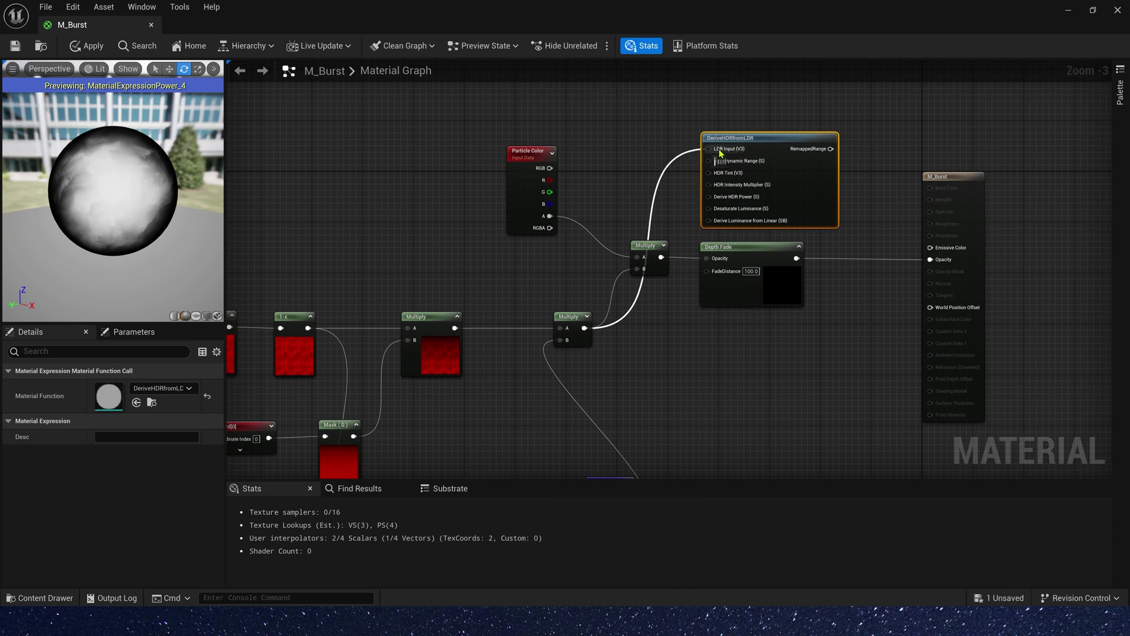
- Multiply Particle Color's RGB with the masked smoke into HDR Tint, and connect RemappedRange to Emissive Color
key("m")
left_click(634, 162)
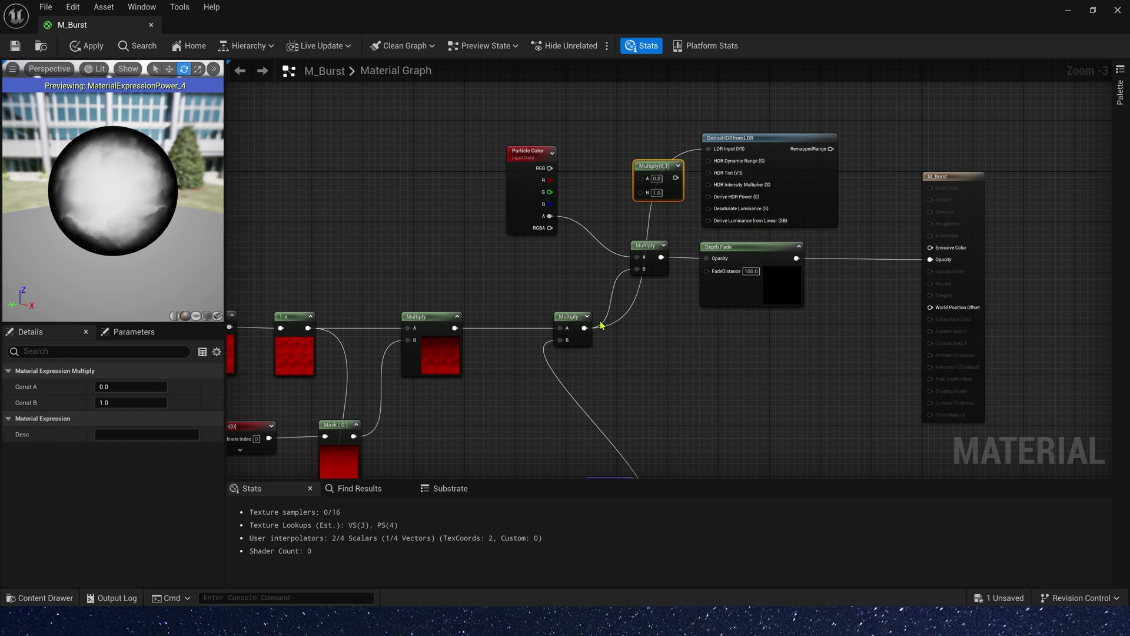
left_click_drag(585, 328, 642, 192)
left_click_drag(550, 168, 646, 183)
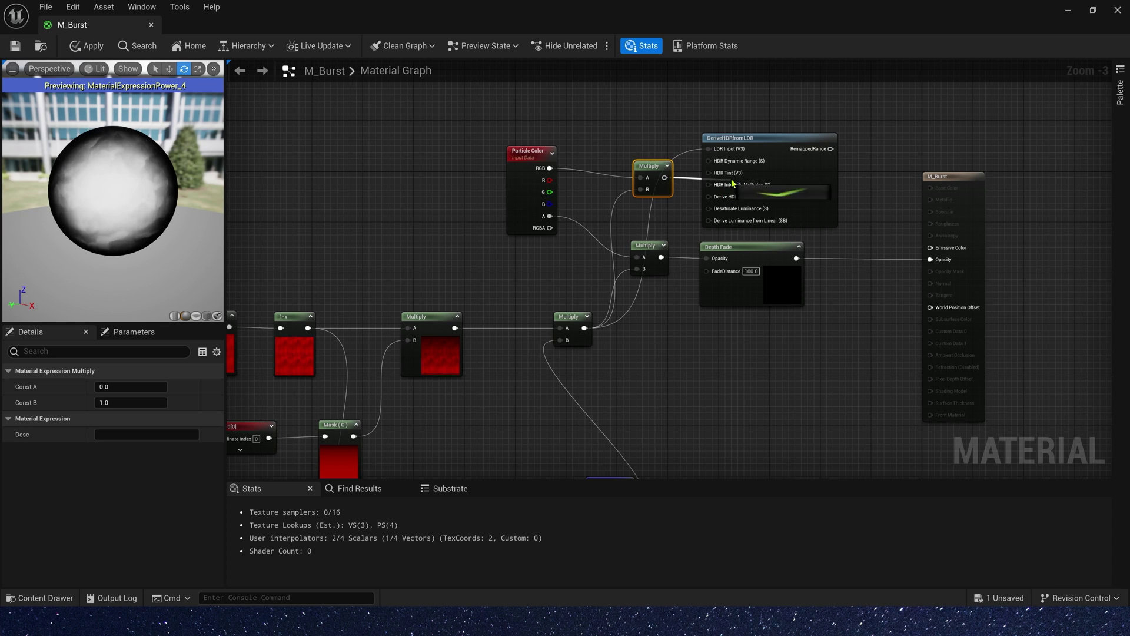
left_click(877, 118)
right_click_drag(878, 119, 739, 109)
left_click_drag(693, 140, 814, 239)
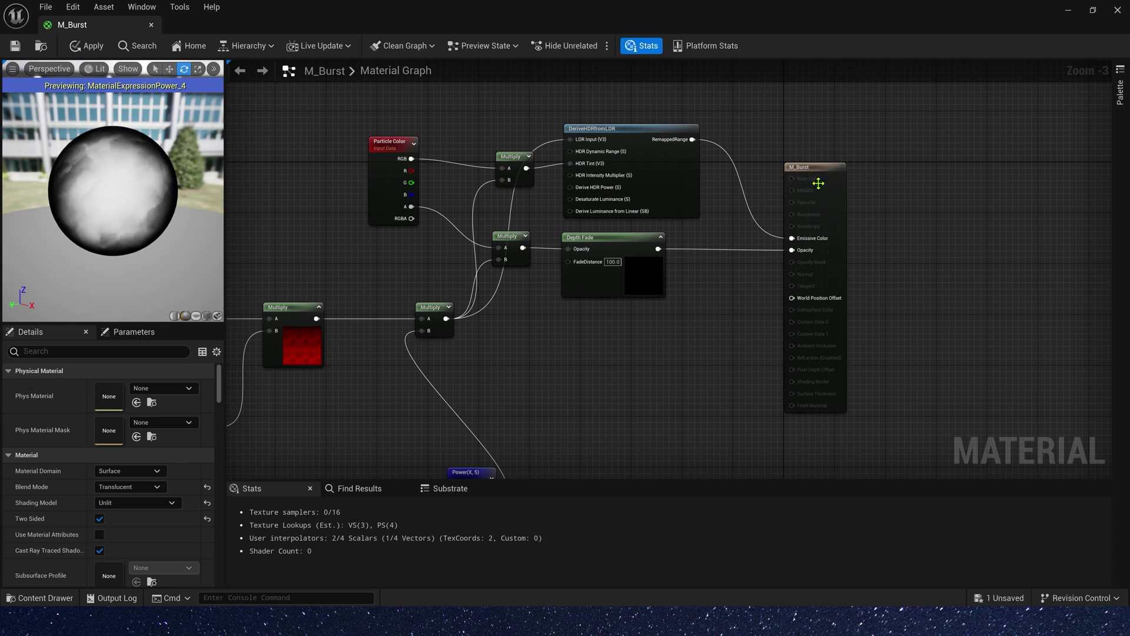
- Spread out the M_Burst output, DeriveHDRfromLDR, Depth Fade and the two particle Multiply nodes for a cleaner layout
left_click_drag(813, 171, 845, 123)
left_click_drag(512, 227, 515, 226)
left_click_drag(511, 290, 555, 335)
left_click_drag(601, 291, 657, 335)
left_click_drag(515, 208, 515, 202)
- Insert reroute points on the wires to the color Multiply and LDR Input, and align the surrounding nodes
double_click(463, 258)
left_click_drag(462, 258, 570, 193)
left_click_drag(499, 275, 480, 226)
left_click_drag(598, 184, 634, 184)
left_click_drag(517, 202, 555, 202)
left_click_drag(480, 226, 505, 225)
double_click(588, 196)
left_click_drag(587, 196, 524, 193)
left_click(541, 172)
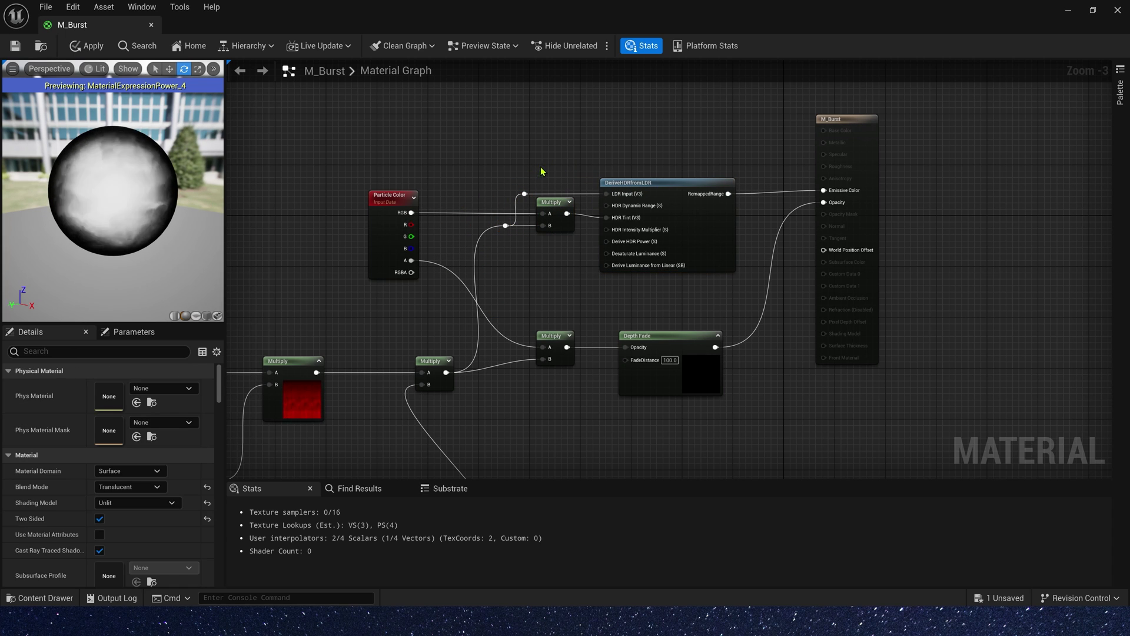
- Set the material's Refraction Method to Index Of Refraction
left_click(95, 355)
type("ref")
scroll(118, 390, "down", 1)
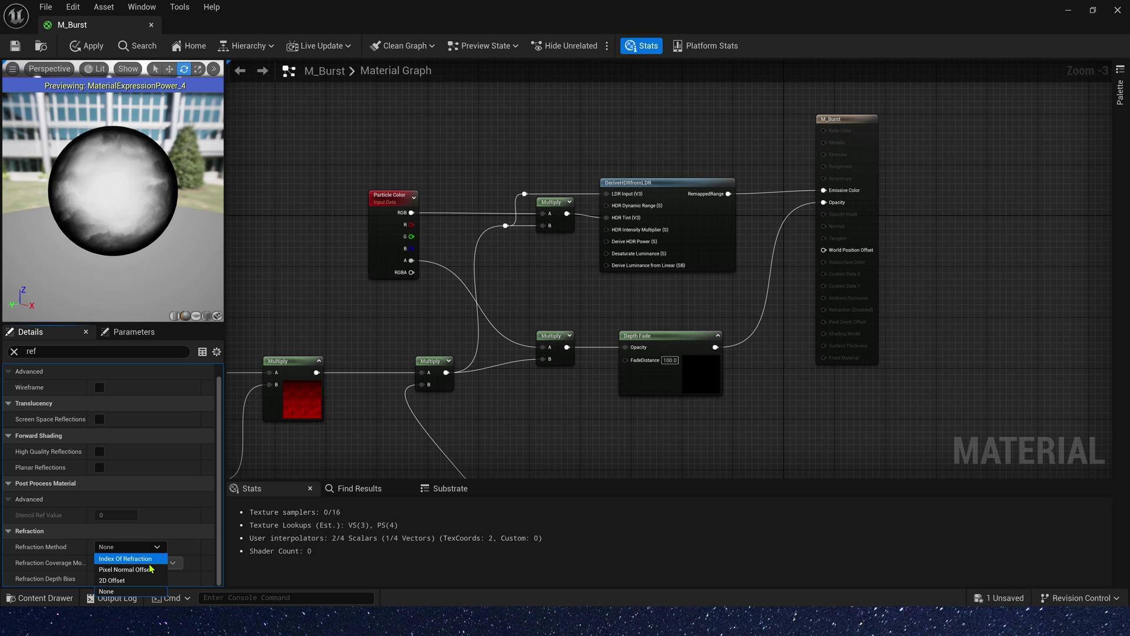
left_click(140, 557)
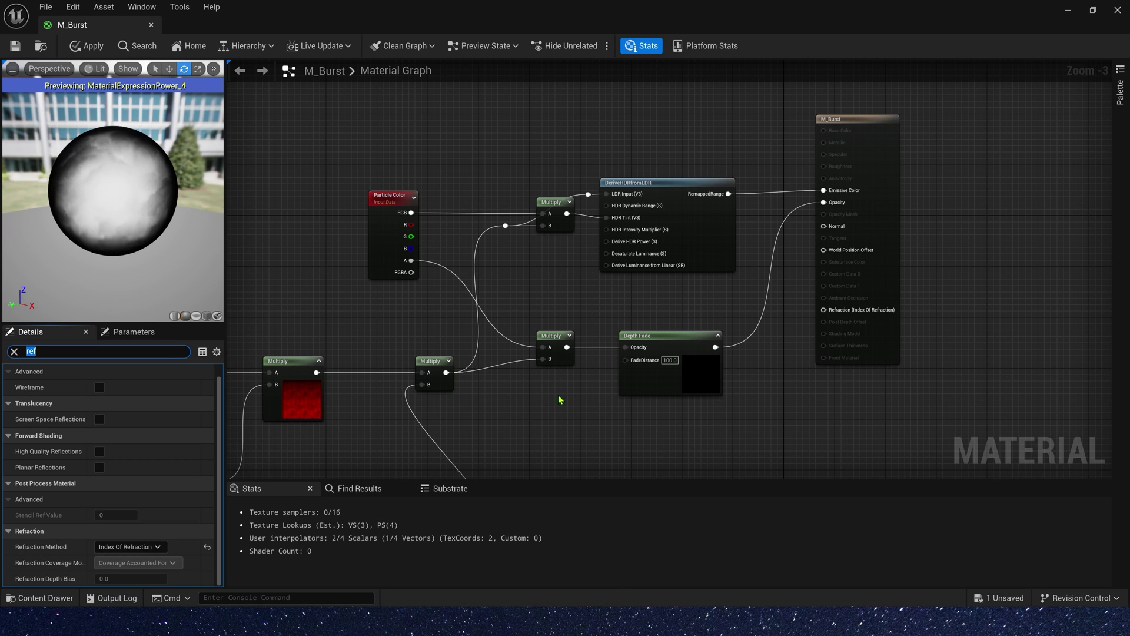
- Duplicate the TexCoord, Panner and normal Texture Sample chain below Depth Fade and connect its RGB output to the material's Normal
right_click_drag(607, 411, 628, 343)
scroll(381, 230, "down", 1)
scroll(381, 230, "down", 1)
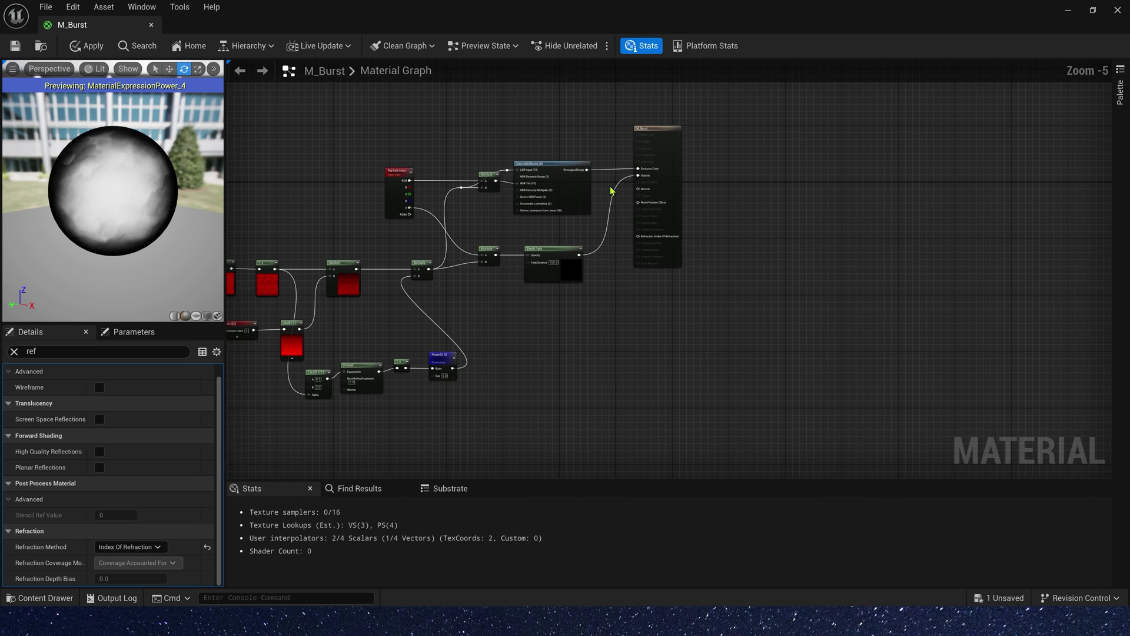
right_click_drag(335, 213, 924, 238)
right_click_drag(429, 247, 603, 212)
scroll(511, 261, "up", 2)
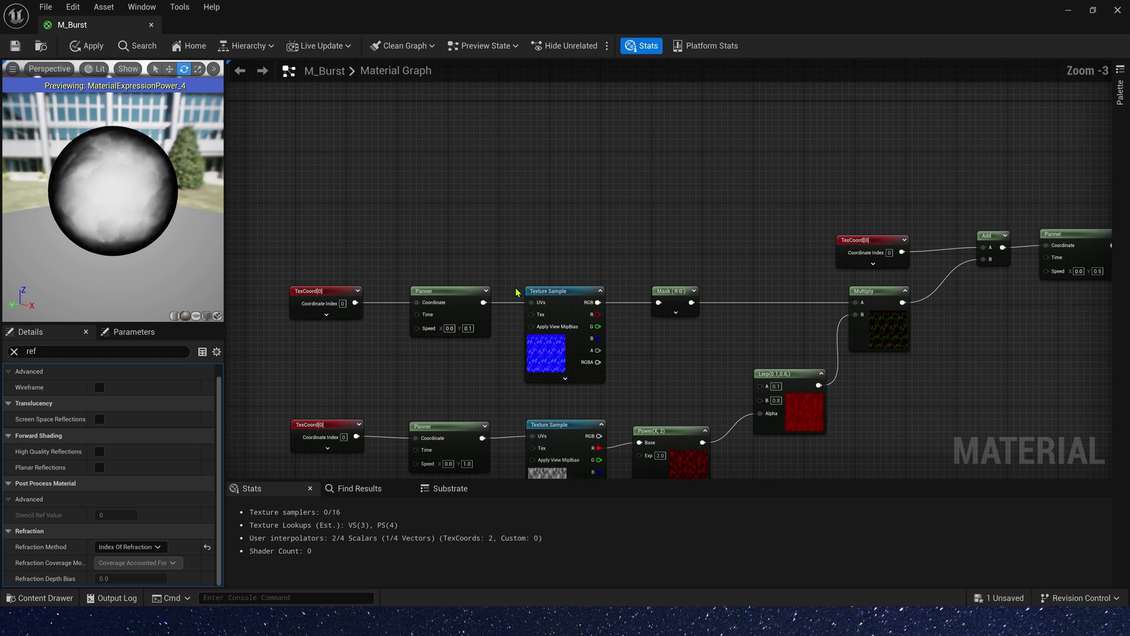
left_click_drag(272, 233, 553, 381)
right_click_drag(724, 363, 248, 292)
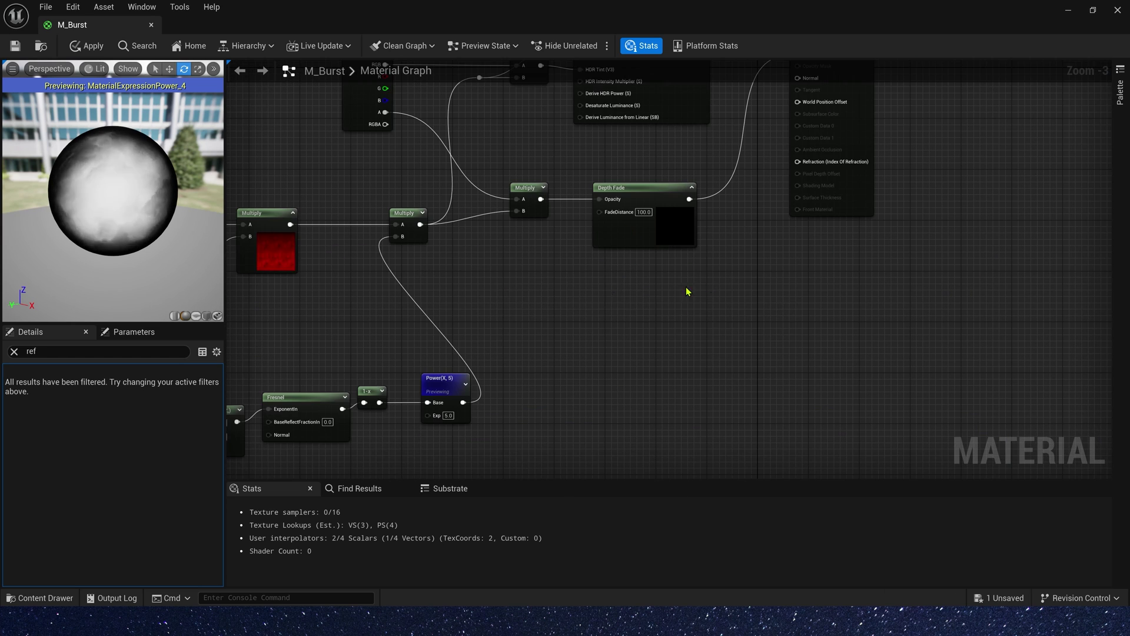
key("ctrl+v")
right_click_drag(728, 226, 681, 285)
left_click(681, 285)
left_click_drag(695, 350, 751, 140)
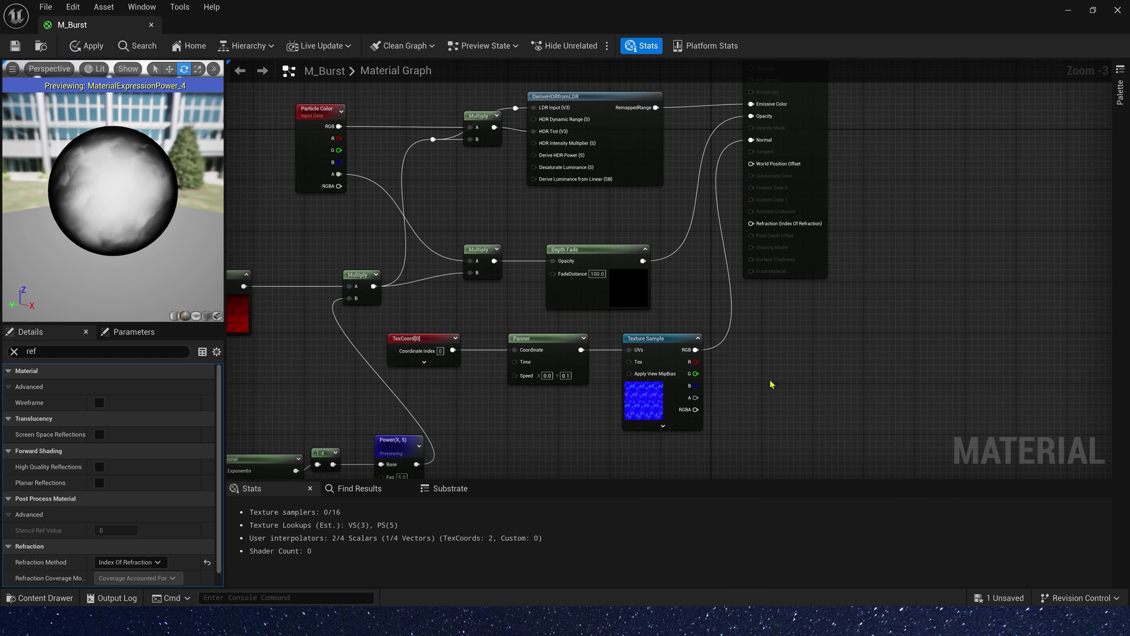
- Add a Lerp from 1 to 1.2 with the opacity Multiply as Alpha and connect it to Refraction
left_click(744, 390)
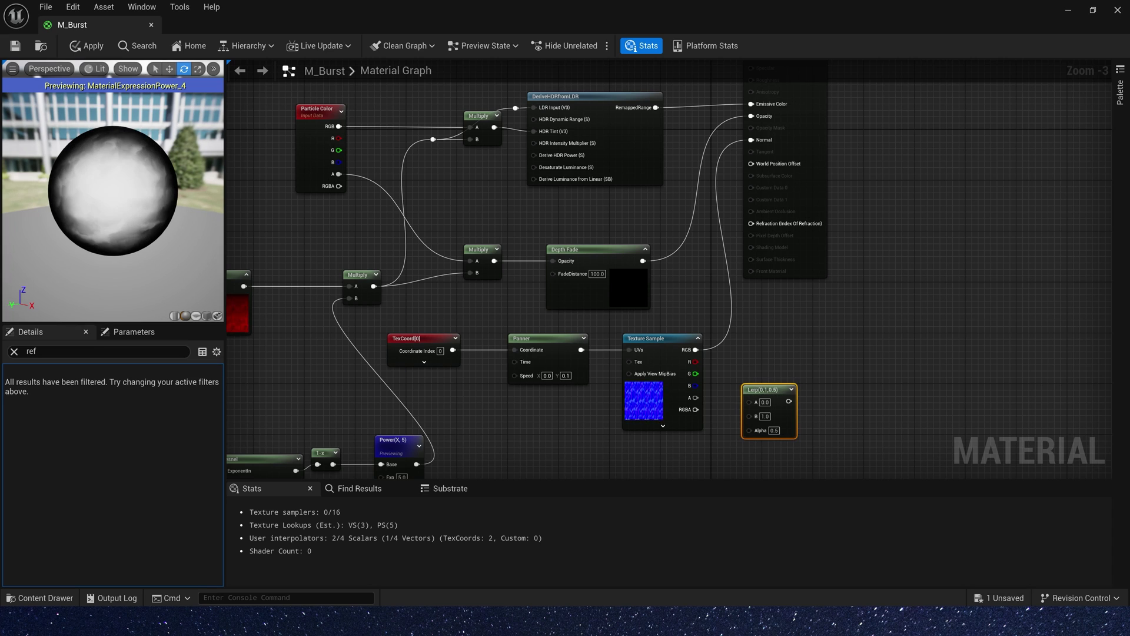
left_click_drag(772, 390, 577, 428)
right_click_drag(420, 326, 440, 263)
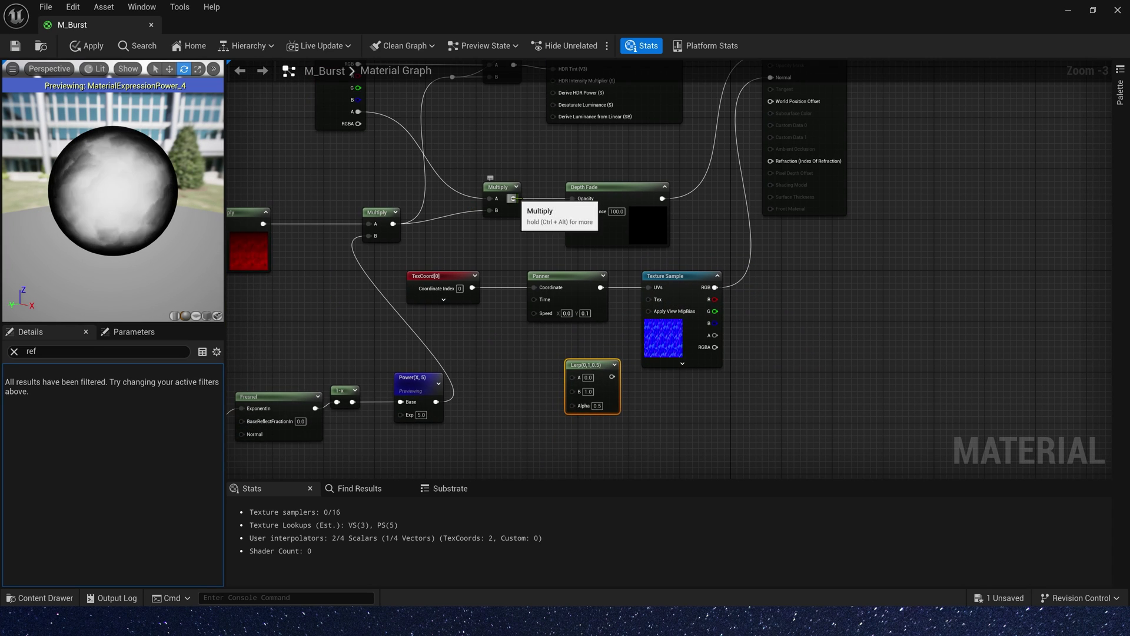
left_click_drag(514, 198, 572, 404)
left_click_drag(585, 365, 604, 378)
left_click_drag(622, 389, 795, 164)
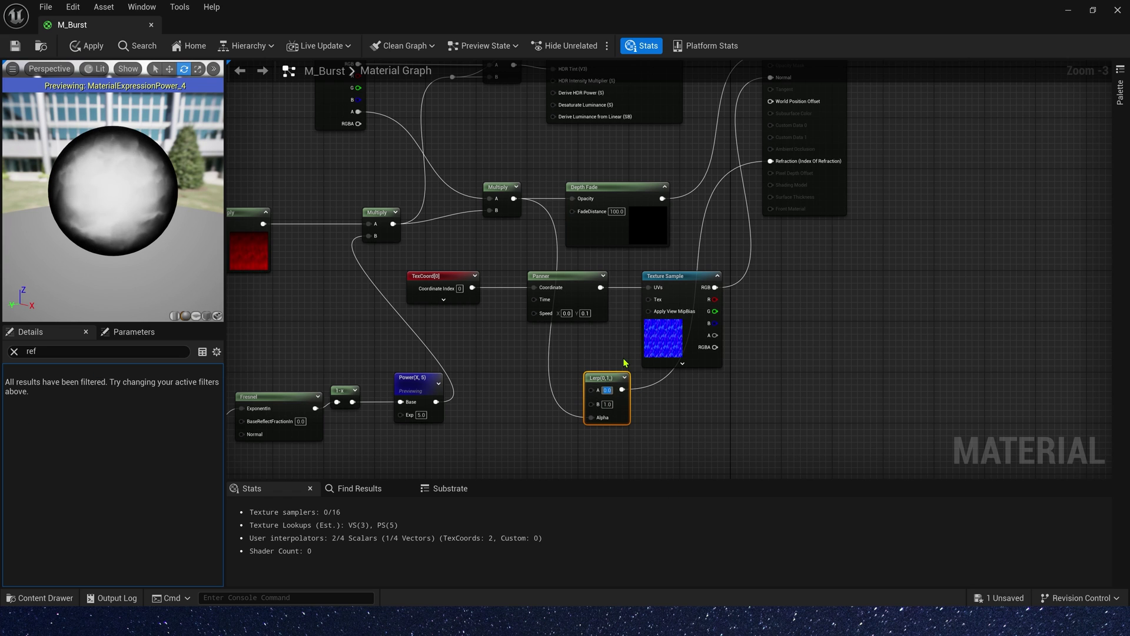
- Add a reroute point to the refraction wire and rearrange the output node, normal chain and Lerp to untangle the connections
double_click(670, 376)
left_click_drag(759, 147, 974, 147)
left_click_drag(683, 233, 412, 306)
left_click_drag(495, 306, 579, 306)
left_click_drag(697, 361, 848, 436)
scroll(901, 144, "down", 1)
left_click_drag(654, 274, 725, 265)
left_click_drag(930, 177, 1003, 177)
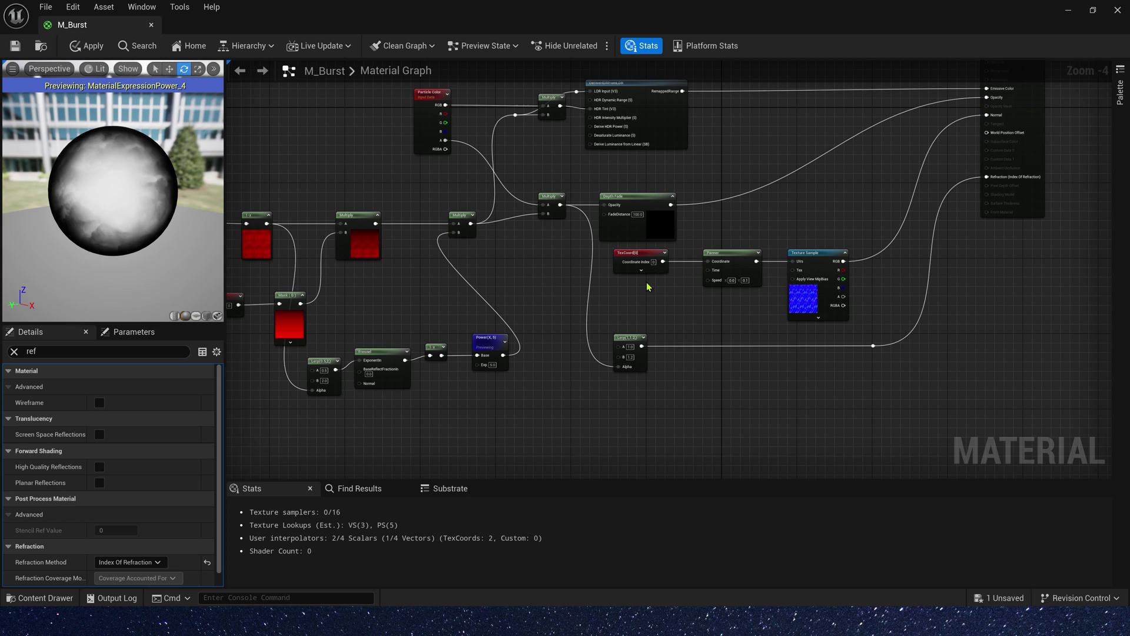
- Add a Texture Sample below the refraction Lerp and assign it a grayscale noise texture
scroll(750, 305, "up", 2)
right_click_drag(750, 306, 535, 397)
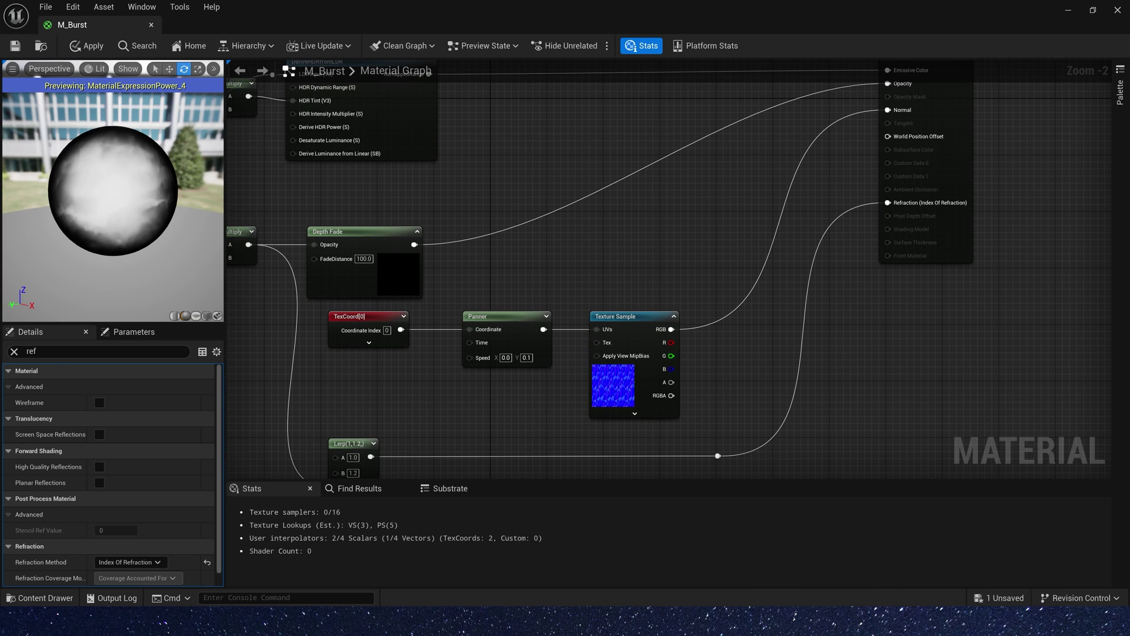
right_click_drag(635, 418, 532, 174)
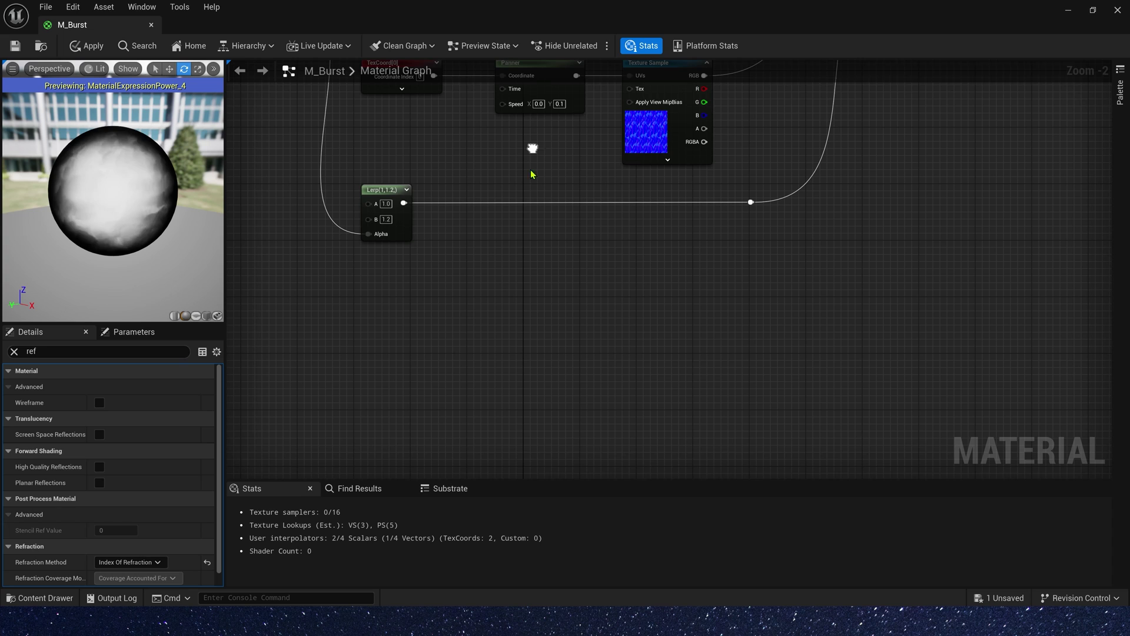
left_click(465, 330)
left_click(14, 351)
left_click(154, 480)
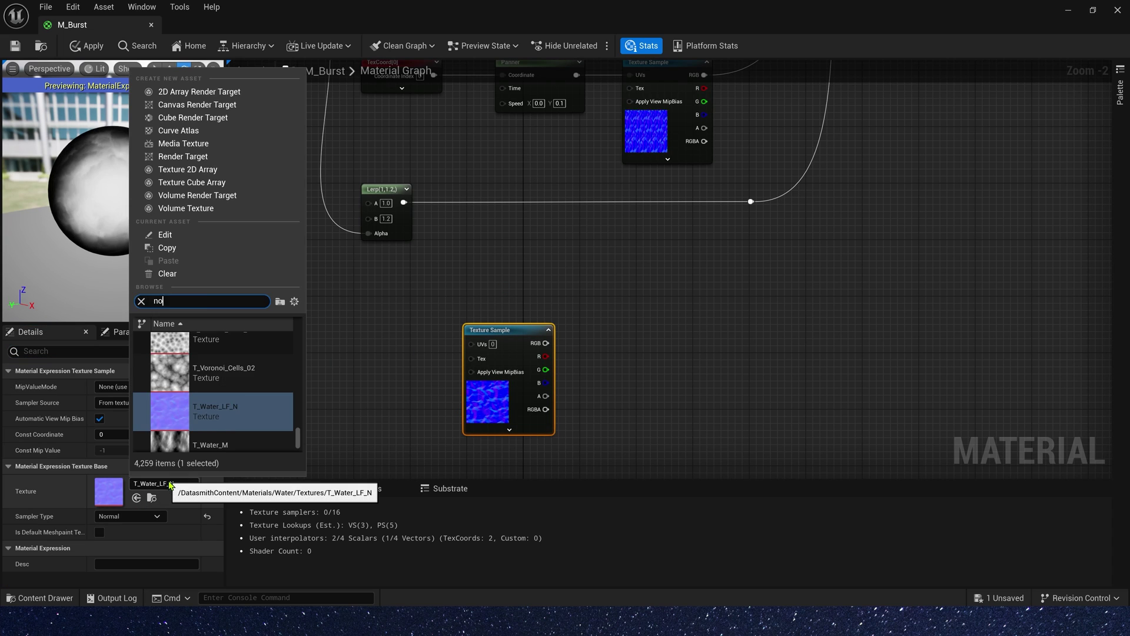
left_click(180, 360)
- Add a Panner with a Y speed of 1 and connect it to the noise Texture Sample's UVs
key("p")
left_click(350, 334)
left_click_drag(428, 348, 471, 343)
left_click_drag(406, 345, 420, 364)
- Add a Multiply with the noise texture's red channel in B, and place a VertexNormalWS node beside it
left_click(657, 306)
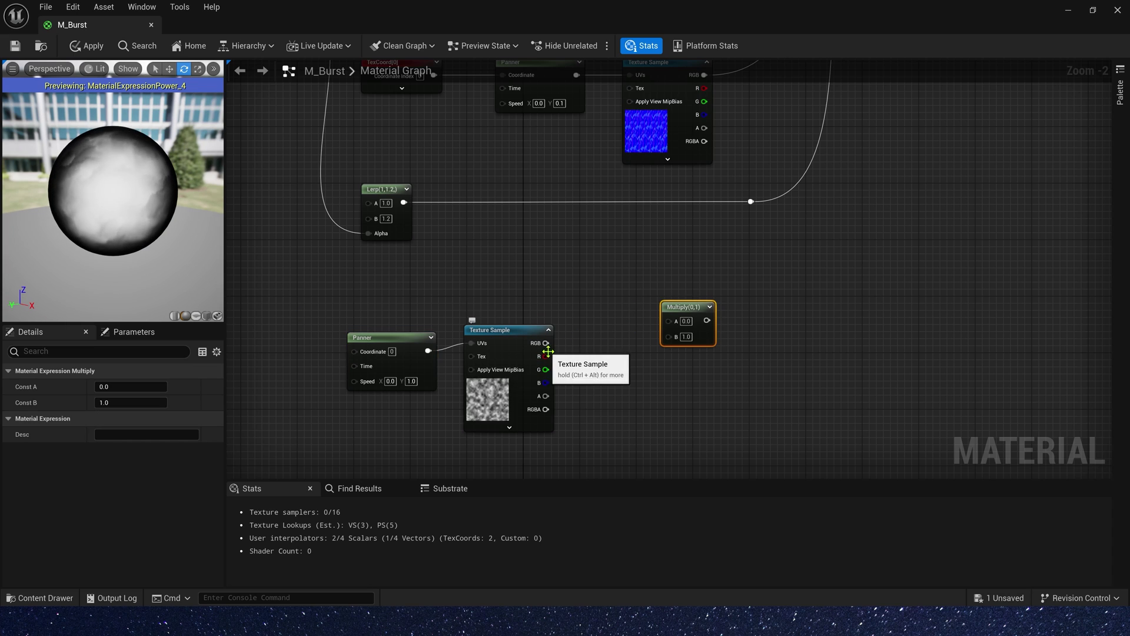
left_click_drag(547, 356, 556, 271)
type("ver")
left_click(615, 332)
left_click(615, 444)
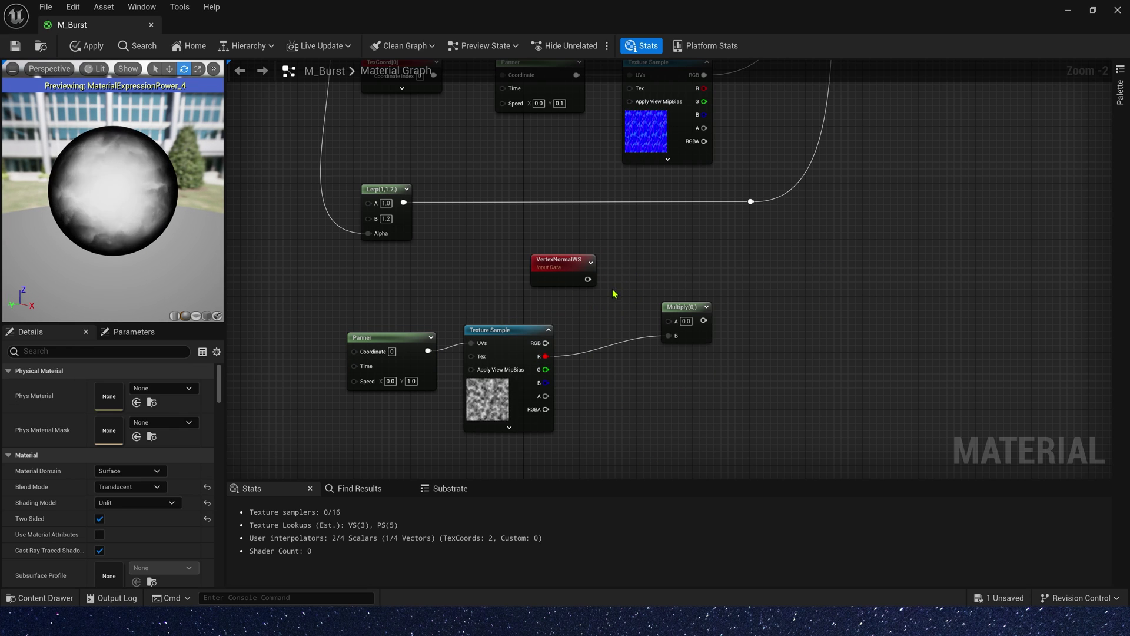
- Connect VertexNormalWS to the noise Multiply's A input and feed the product into a second Multiply's A
key("m")
left_click(759, 311)
left_click_drag(675, 324, 771, 331)
left_click_drag(784, 338, 765, 331)
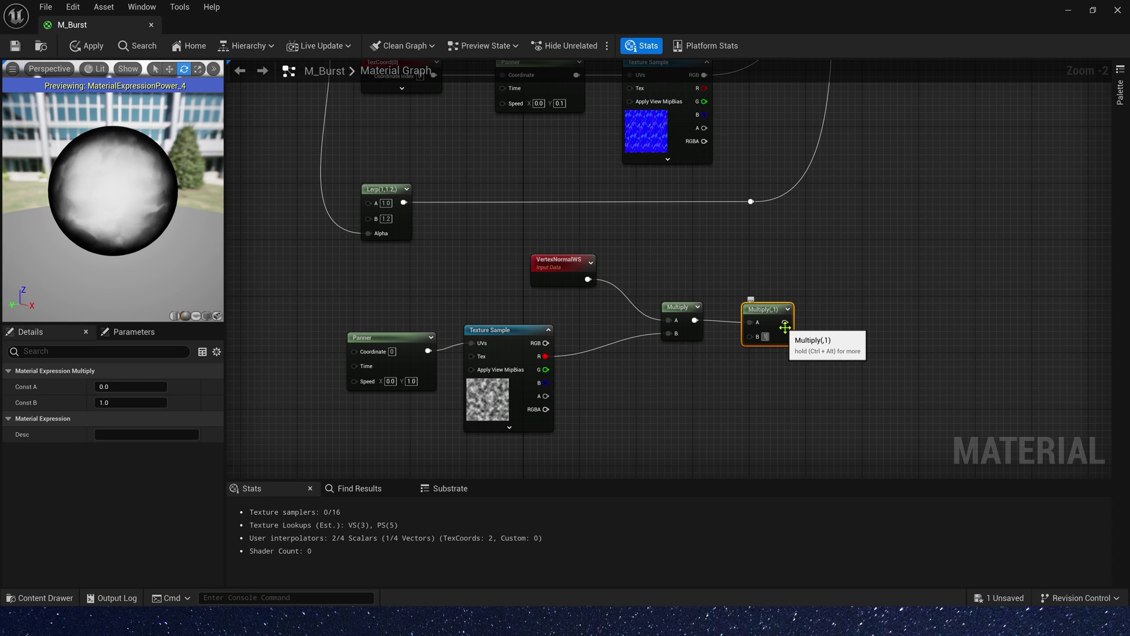
- Set the second Multiply's B to 100 and connect its output to the material's World Position Offset
right_click_drag(838, 201, 727, 321)
scroll(691, 373, "down", 1)
left_click_drag(668, 399, 801, 320)
right_click_drag(638, 403, 698, 138)
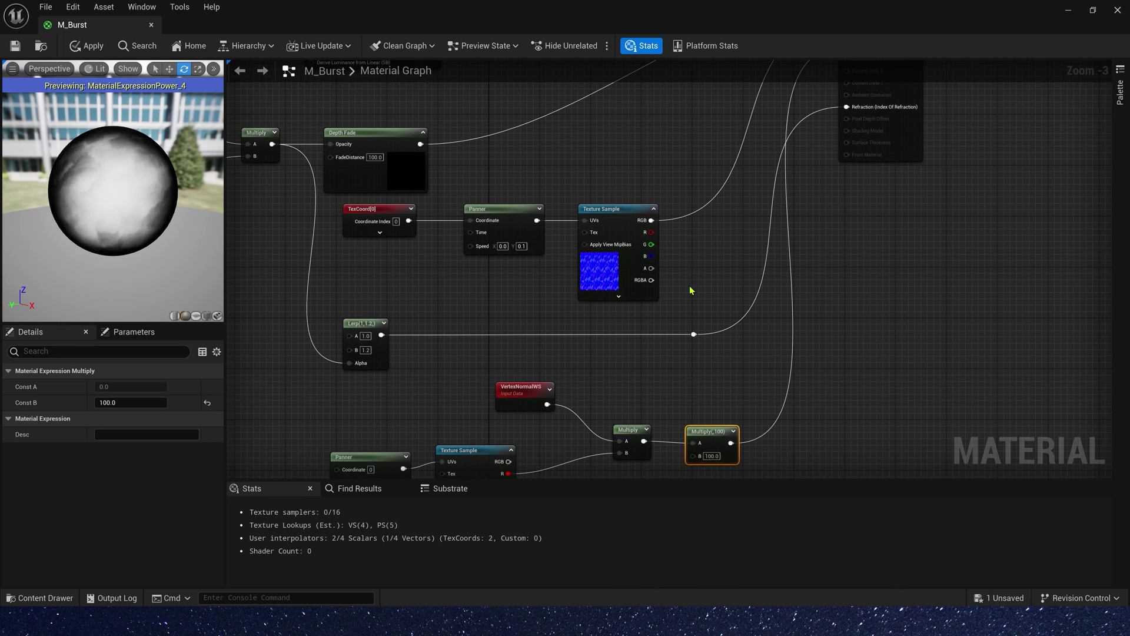
- Switch to the NS_Burst1 Niagara system and add Spawn Burst Instantaneous to the Empty emitter's Emitter Update
right_click_drag(544, 435, 665, 336)
left_click(594, 352)
left_click(492, 358)
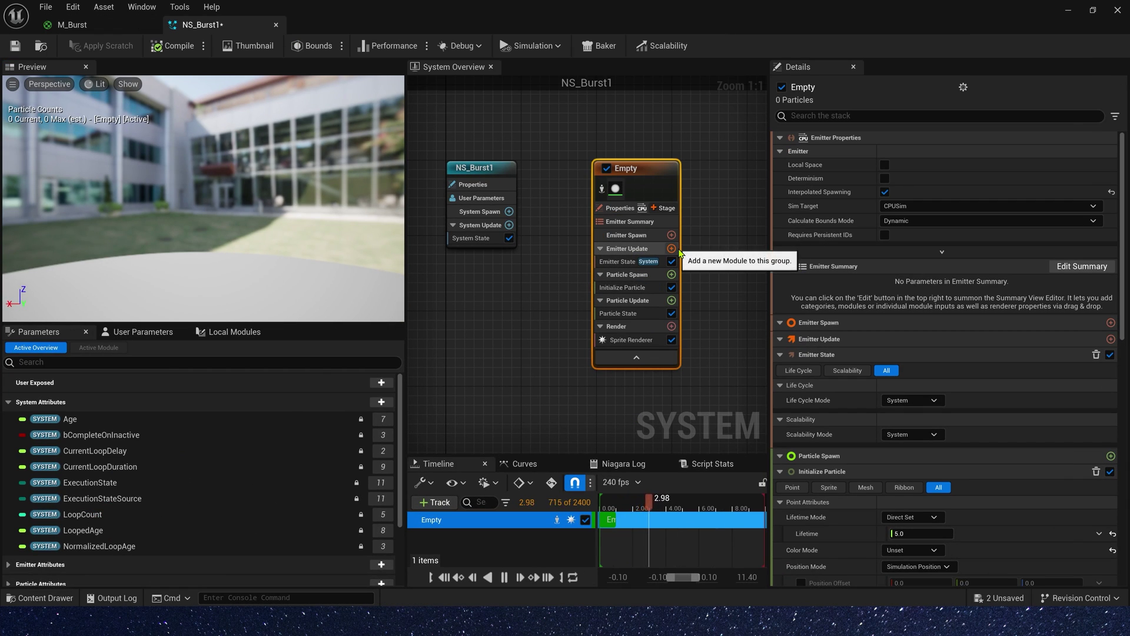
left_click(671, 249)
left_click(471, 328)
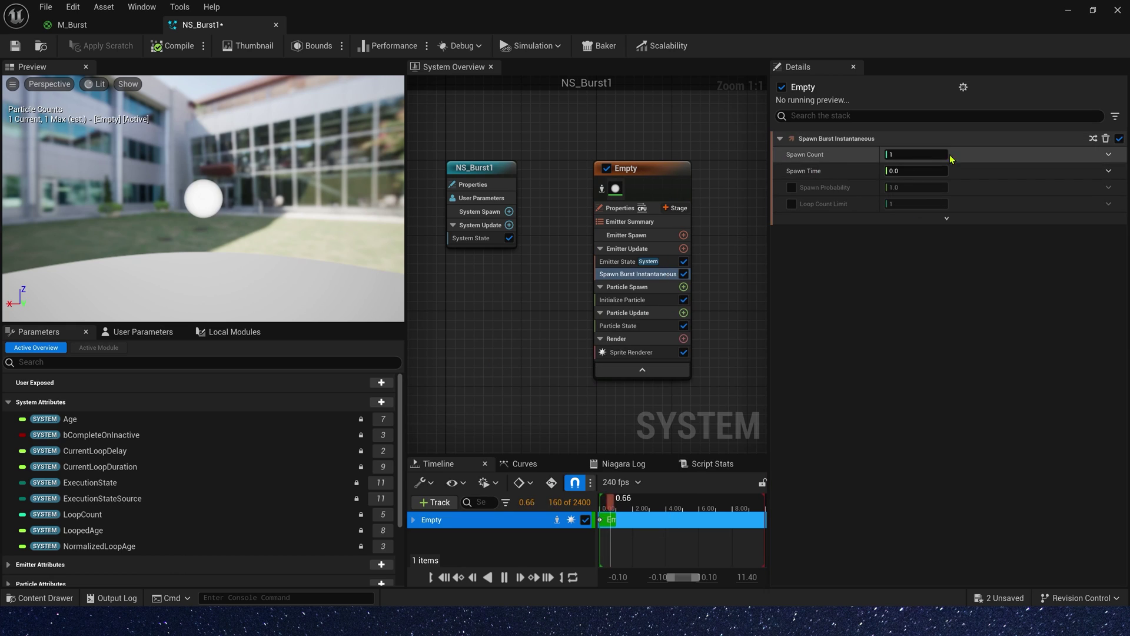
- Replace the emitter's Sprite Renderer with a Mesh Renderer that uses the Sphere static mesh from BasicShapes
left_click(633, 352)
key("Delete")
left_click(684, 328)
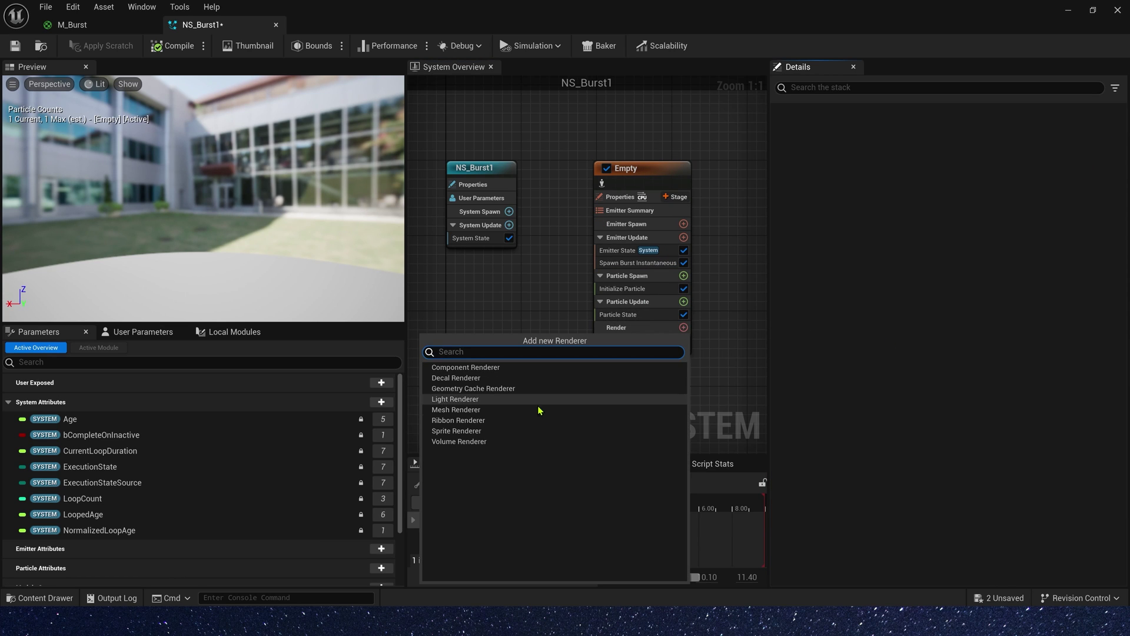
left_click(540, 409)
left_click(941, 184)
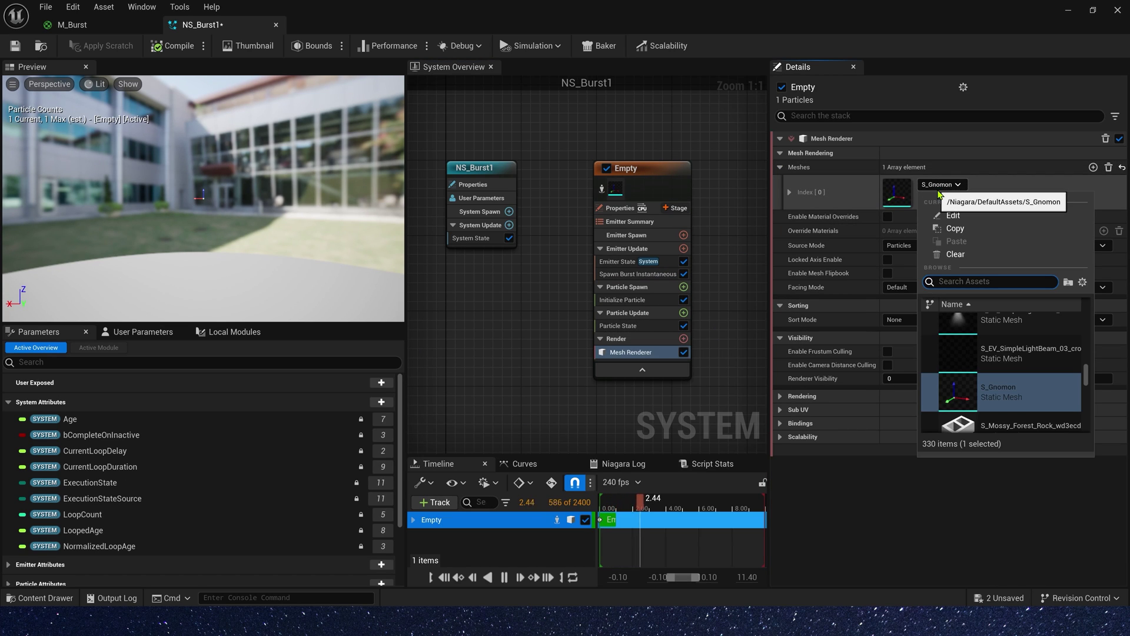
type("sphere")
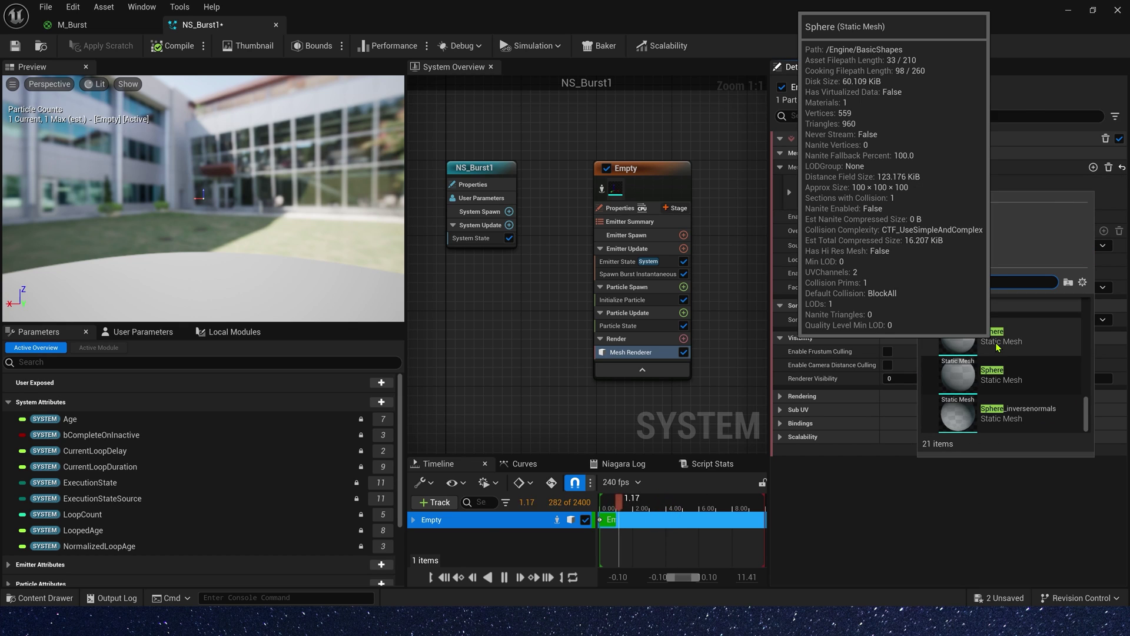
left_click(996, 345)
- Enable material overrides on the Mesh Renderer and add an override element with M_Burst as its explicit material
left_click(888, 217)
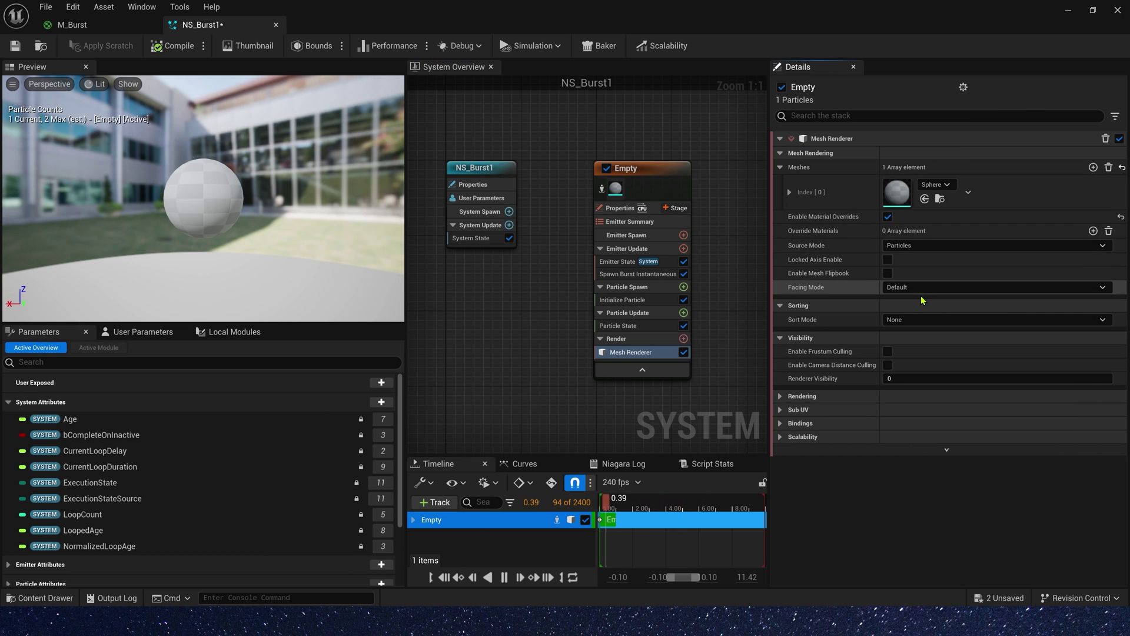
left_click(1093, 231)
left_click(780, 231)
left_click(790, 247)
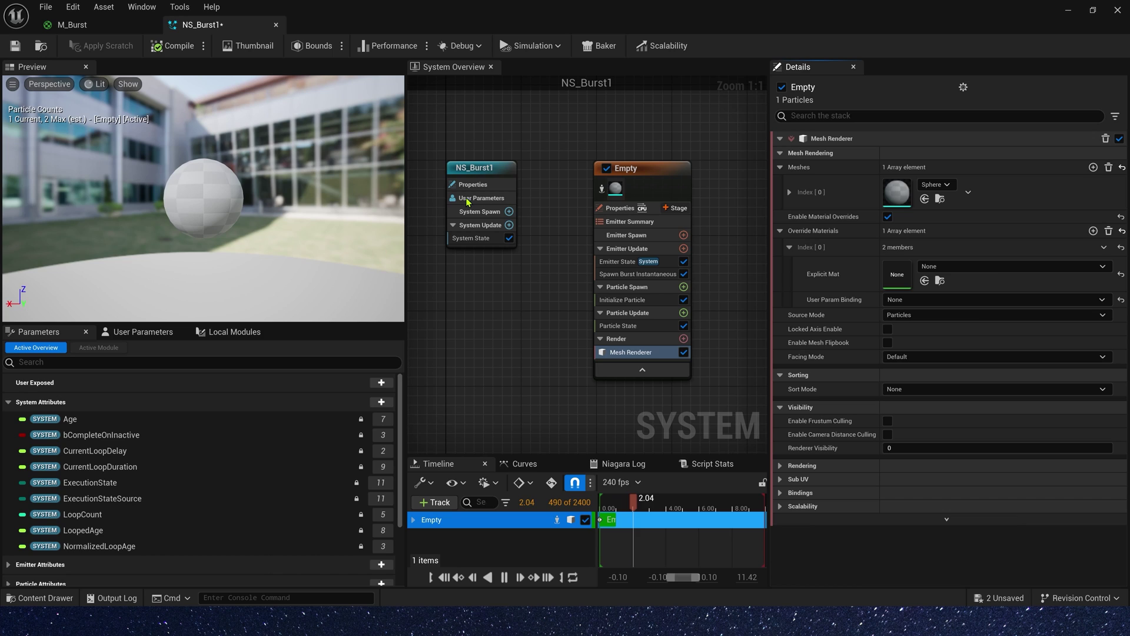
left_click(72, 25)
left_click(232, 26)
left_click(924, 280)
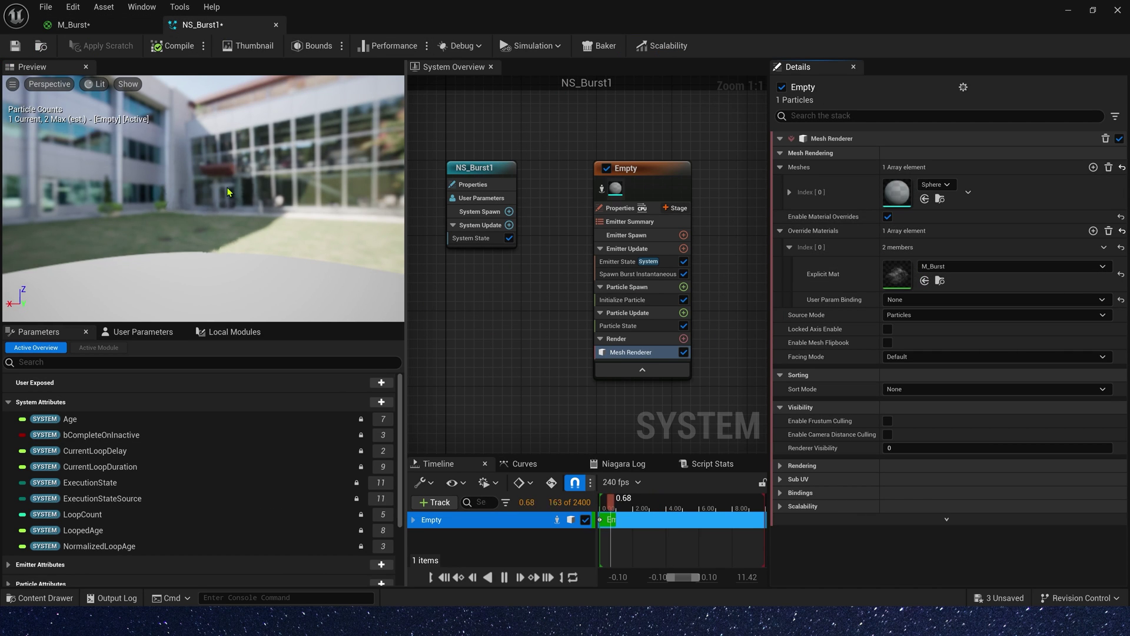
mouse_move(223, 192)
left_mouse_down()
mouse_move(165, 196)
mouse_move(227, 147)
mouse_move(227, 235)
mouse_move(227, 150)
mouse_move(228, 193)
left_mouse_up()
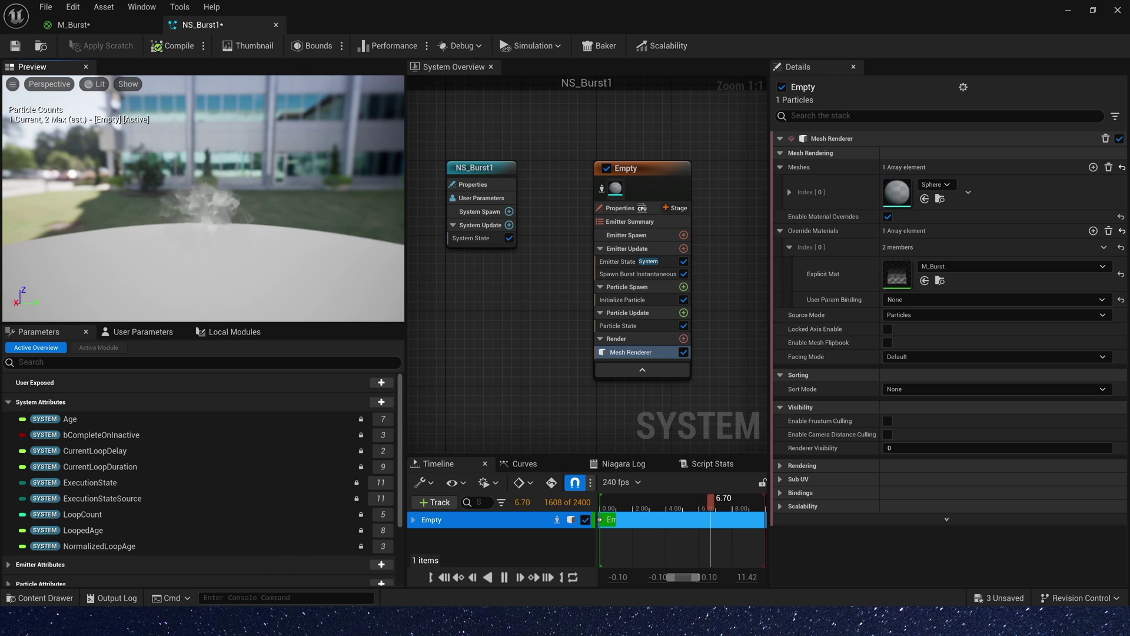
- In Initialize Particle, set the lifetime to 0.3 and a Direct Set color of R 0.2, G 1.0, B 100
left_click(622, 300)
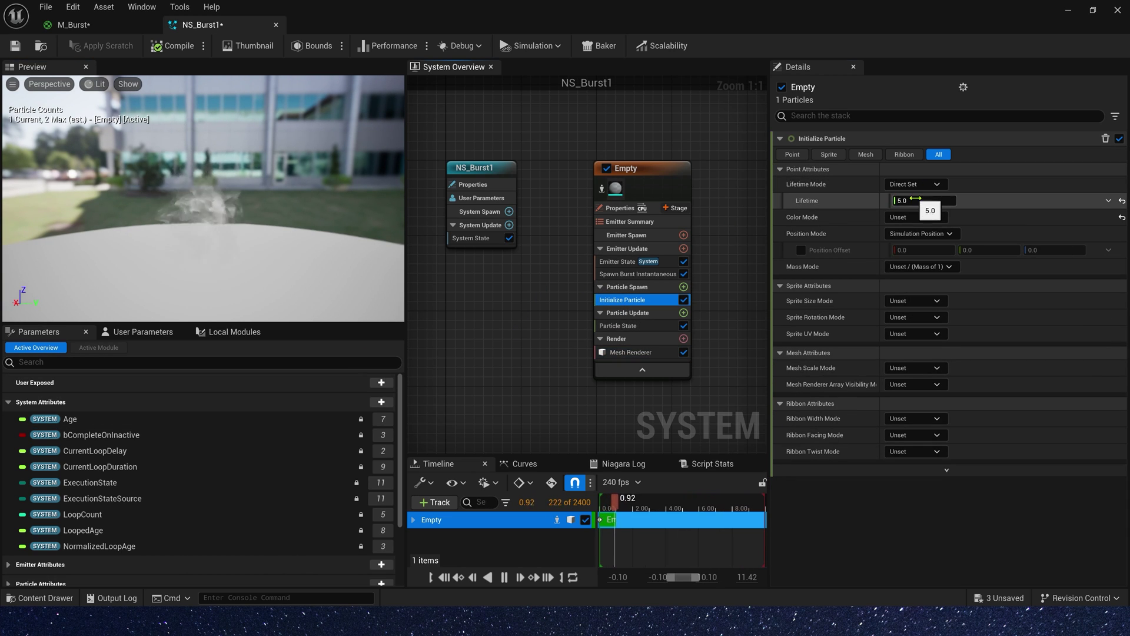
left_click(924, 201)
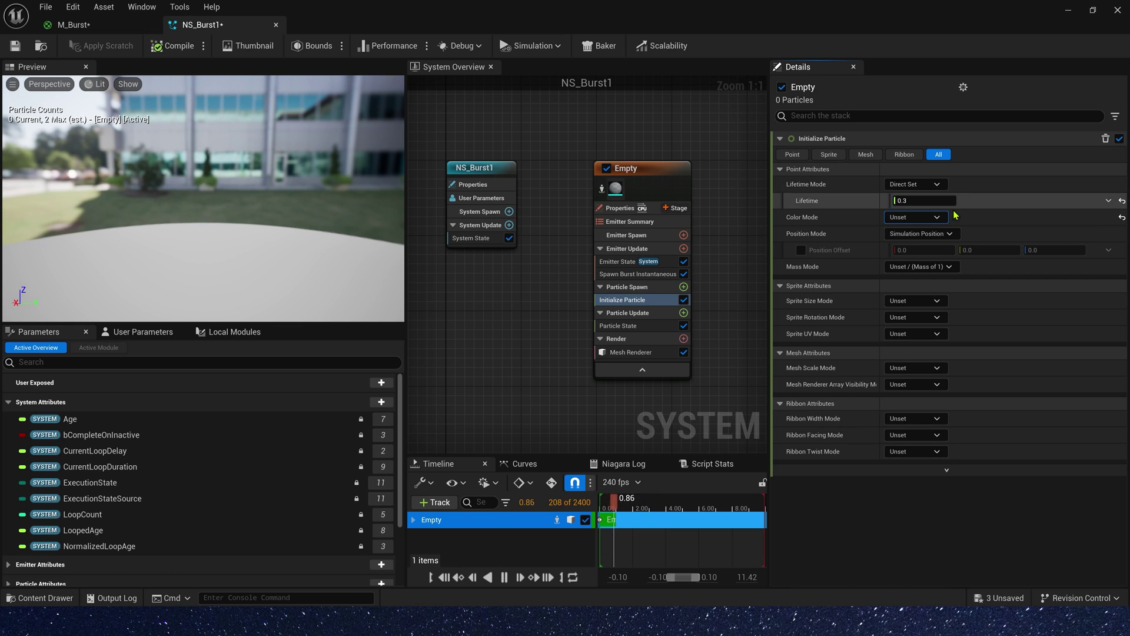
left_click(927, 217)
left_click(948, 239)
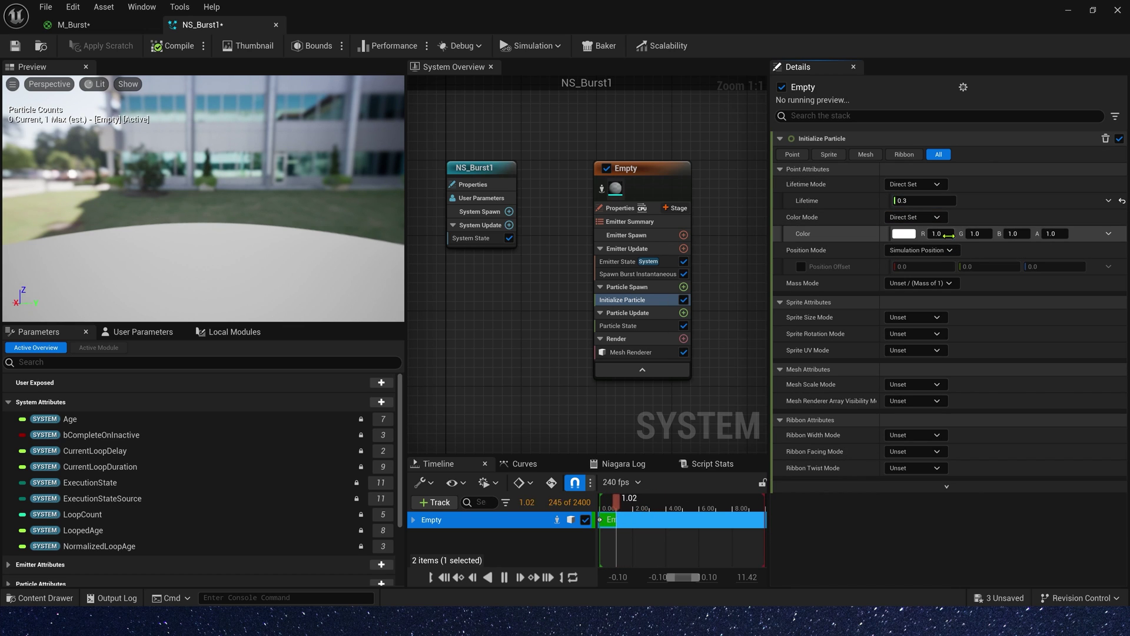
left_click(938, 233)
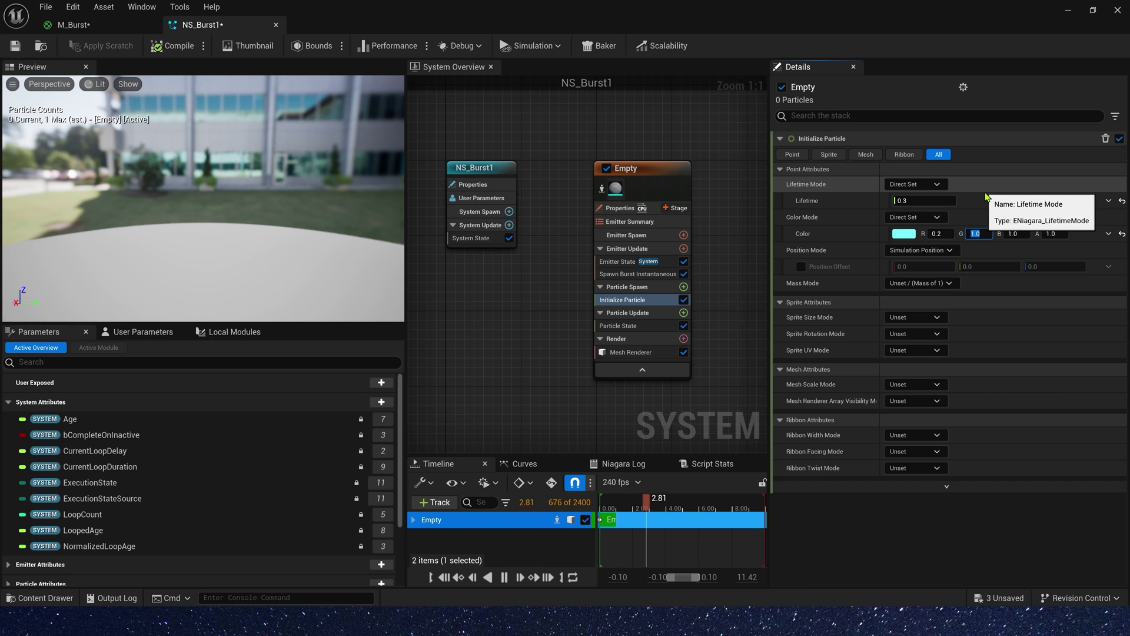
type("100")
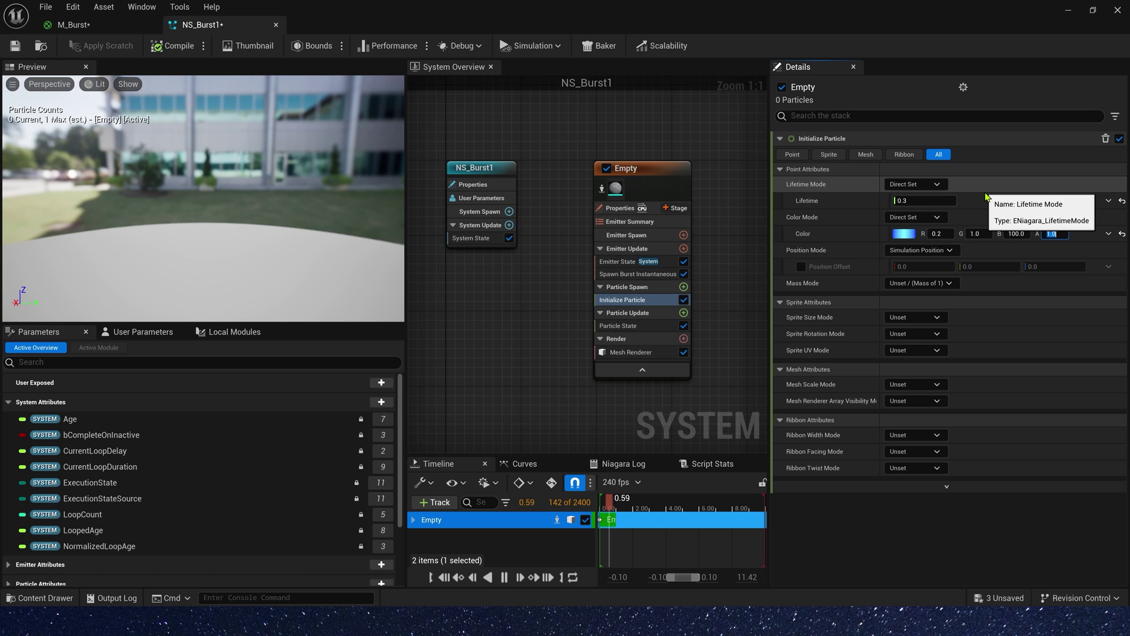
key("Return")
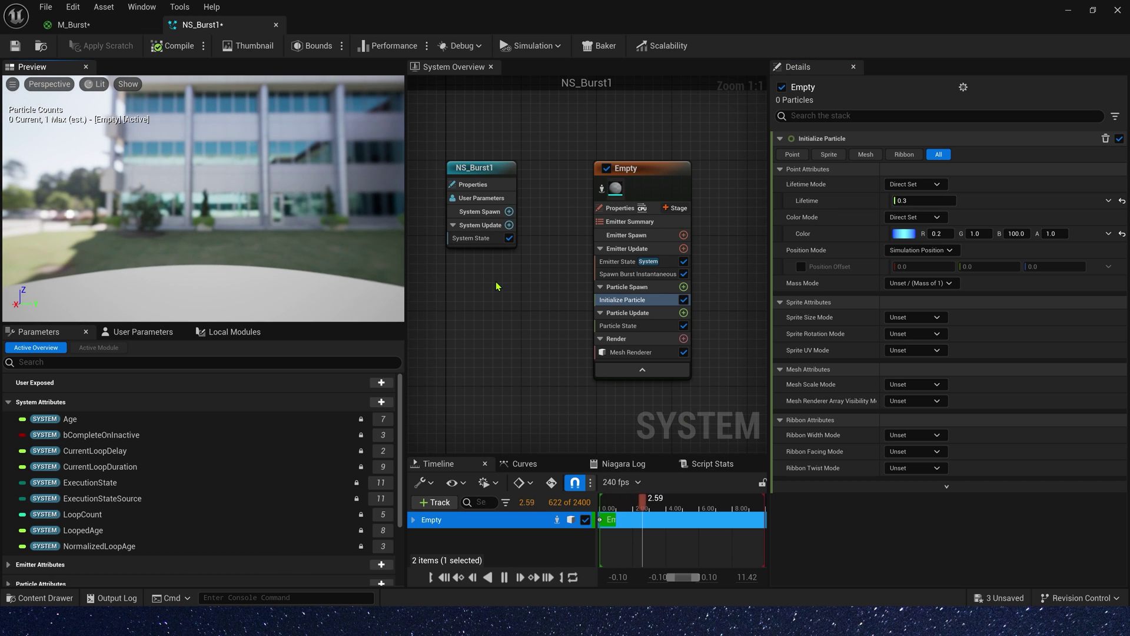
- Set the System State's loop duration to 1 and check the looping effect in the preview
left_click(471, 238)
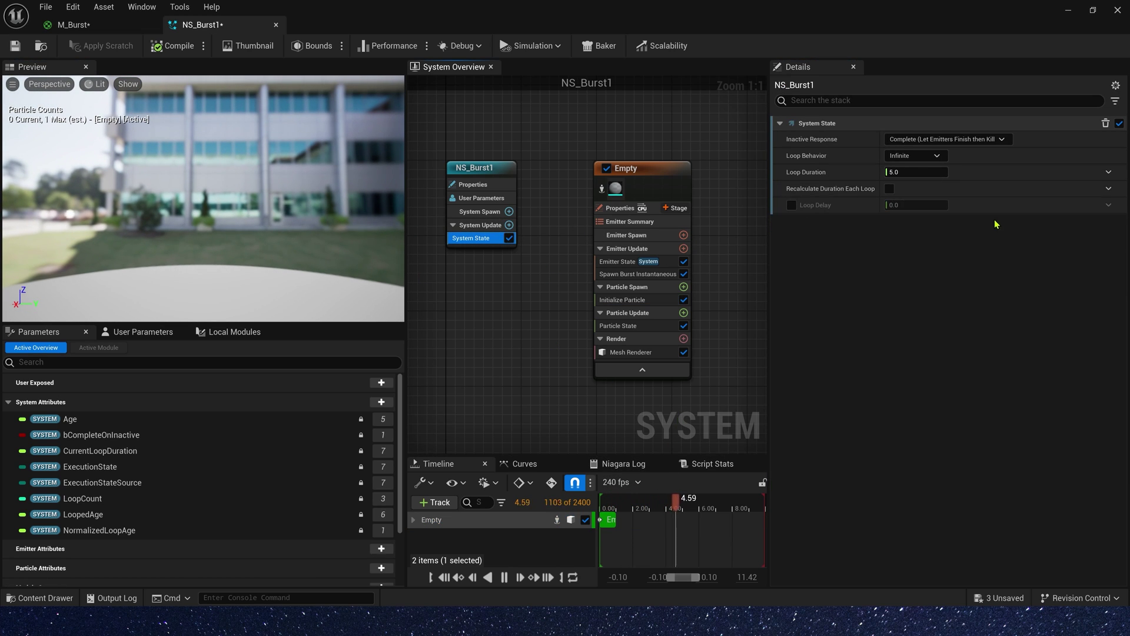
left_click(919, 172)
type("1")
key("Return")
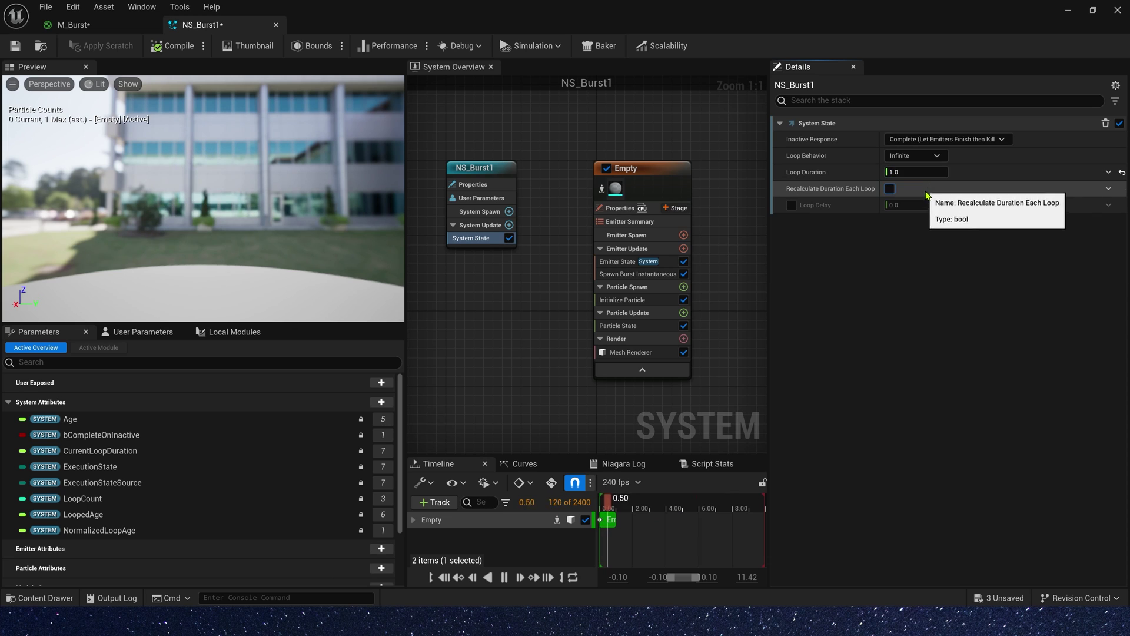
right_click_drag(215, 195, 215, 112)
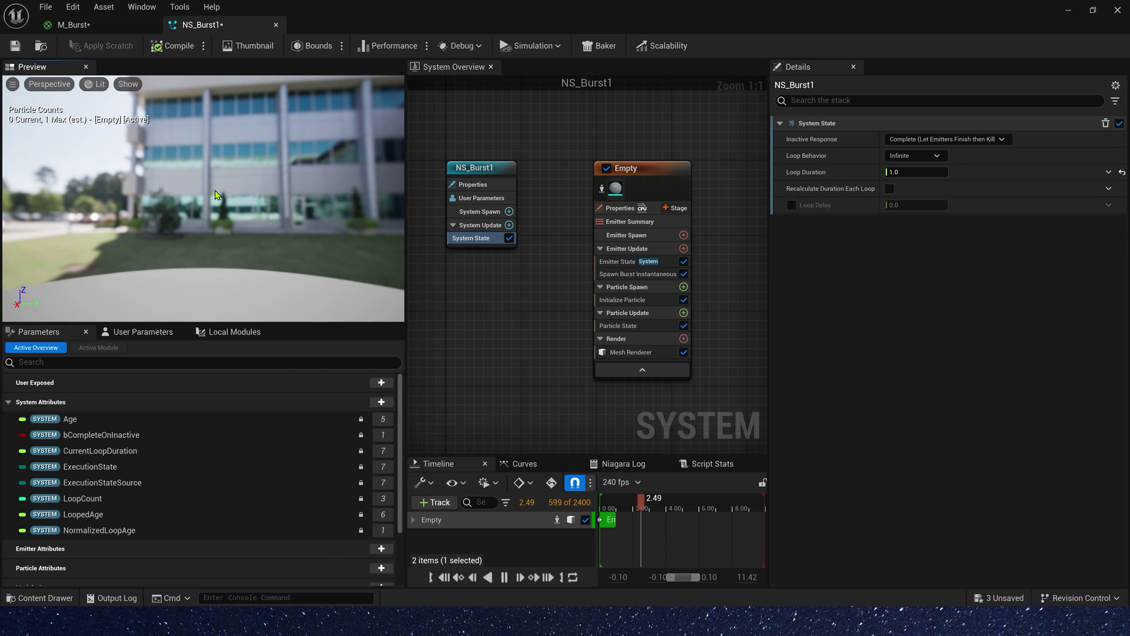
- In Initialize Particle, change the mesh scale mode to Uniform with a mesh uniform scale of 5
left_click(645, 300)
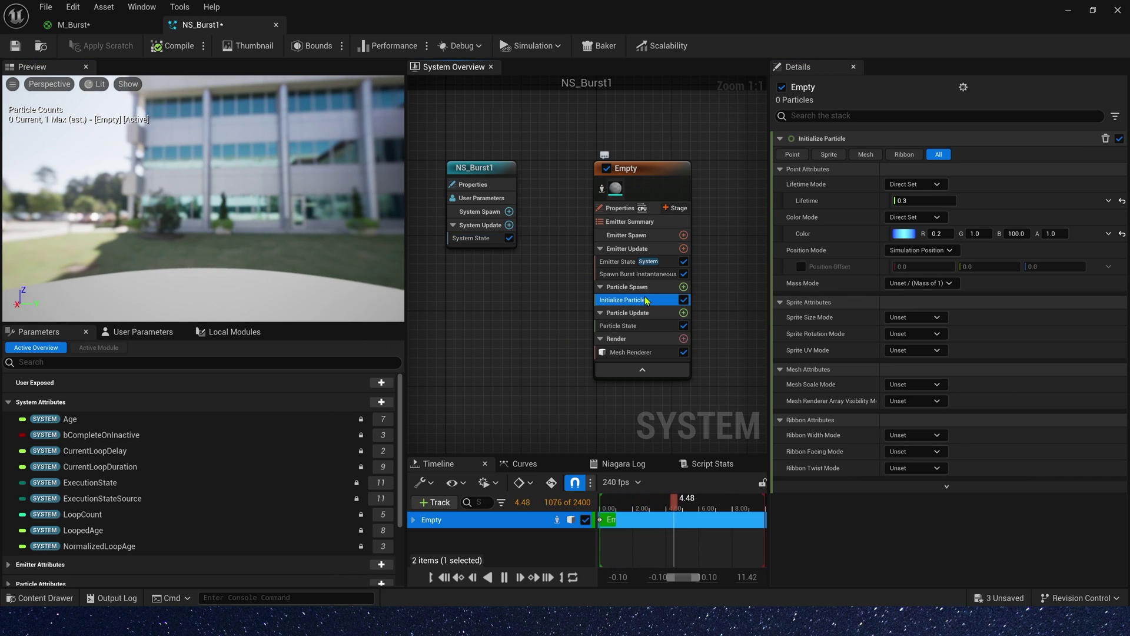
left_click(916, 385)
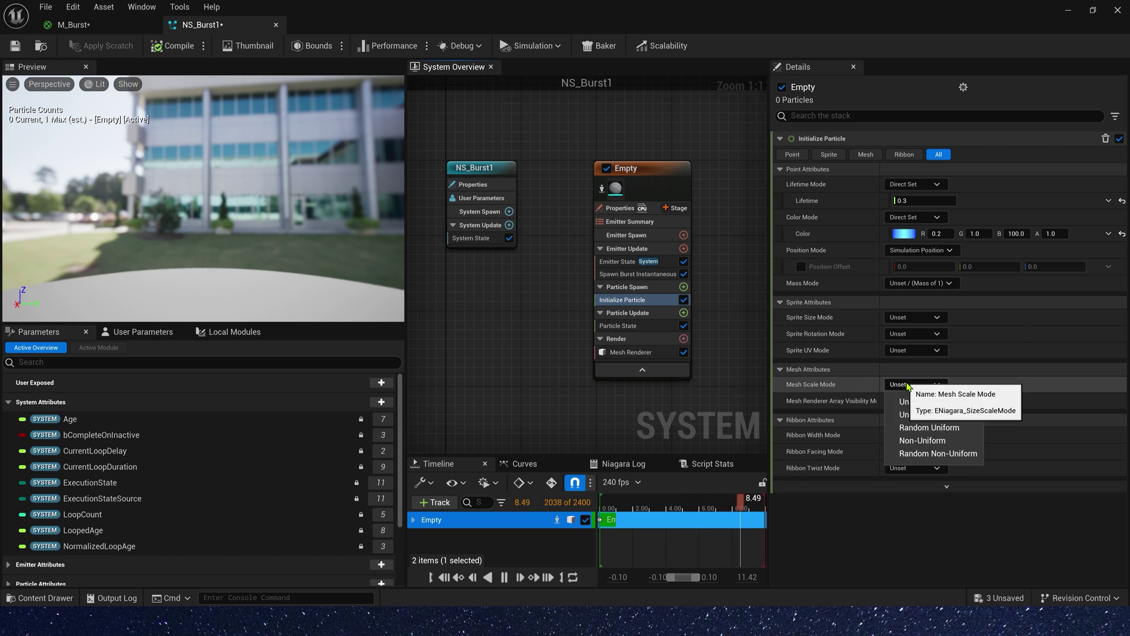
left_click(913, 415)
left_click(904, 401)
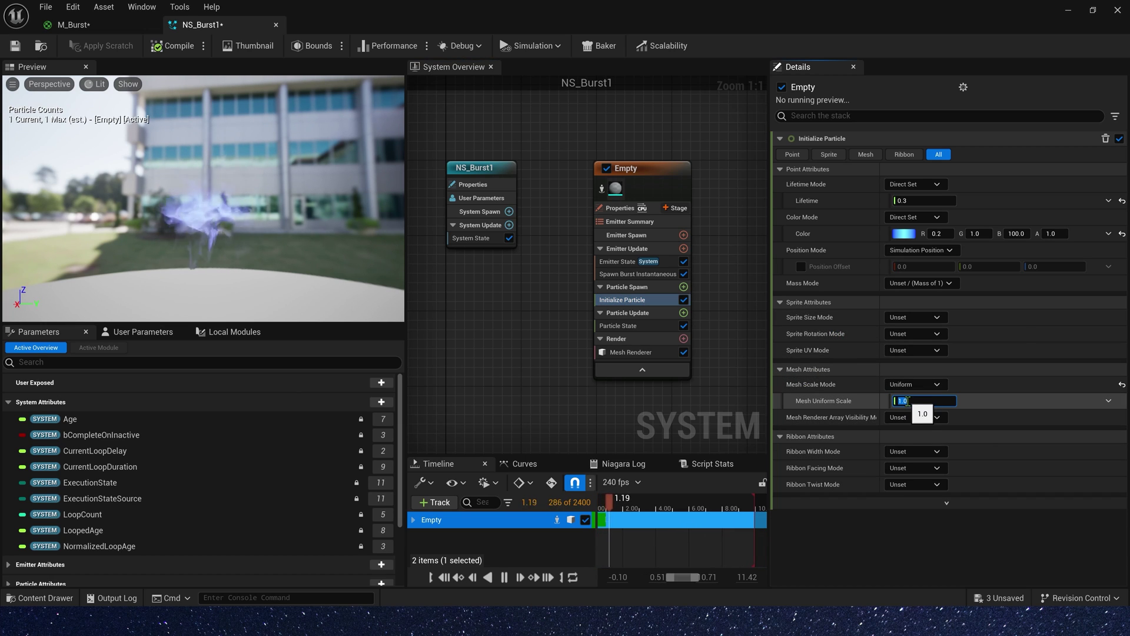
type("5")
key("Return")
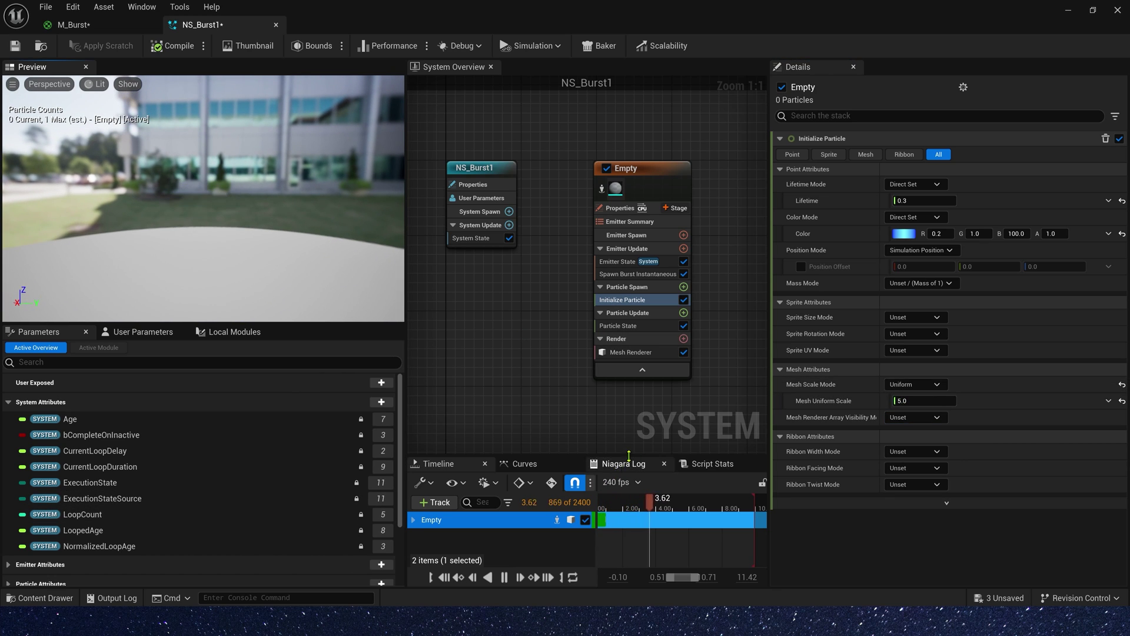
- Add Scale Color to Particle Update and drive Scale RGB through Vector from Float with a Float from Curve value
left_click(684, 313)
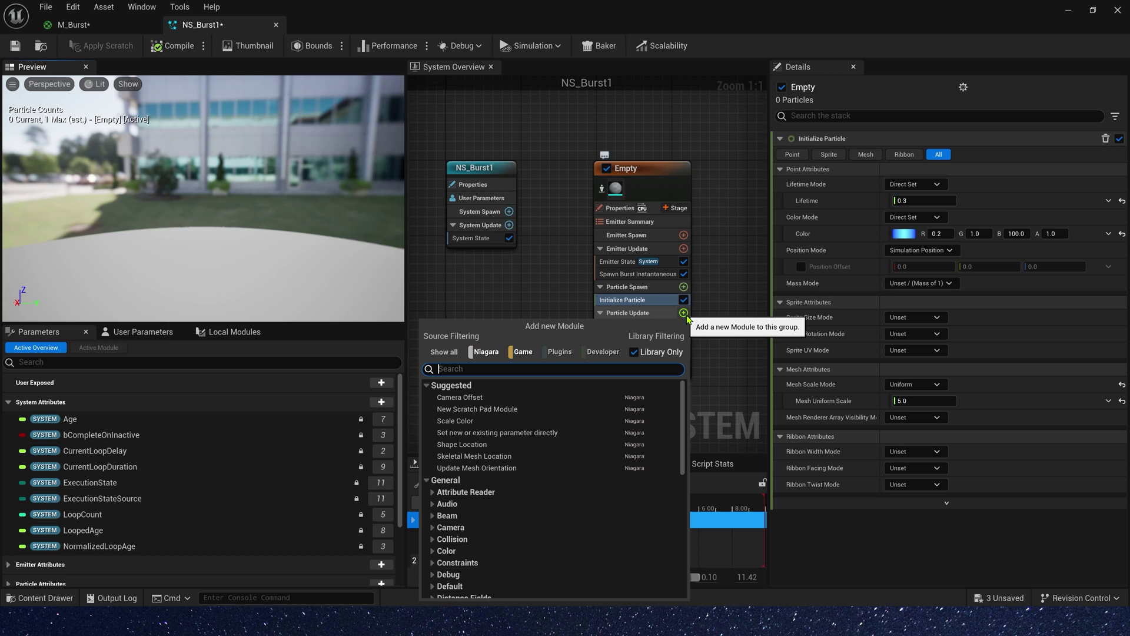
left_click(455, 421)
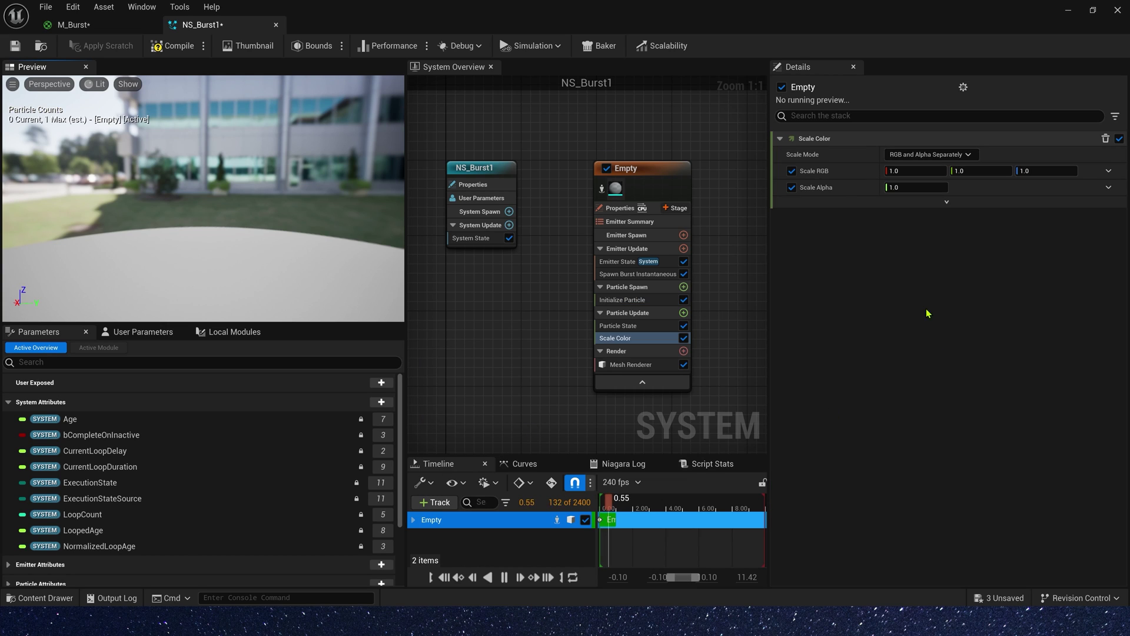
left_click(1109, 171)
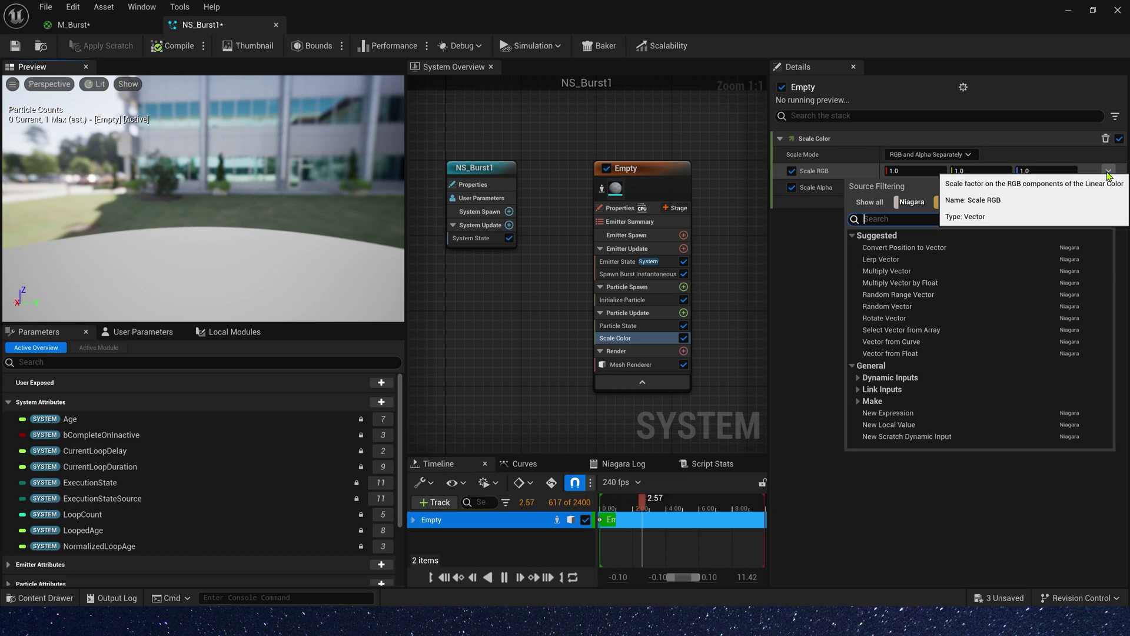
left_click(891, 353)
left_click(1109, 187)
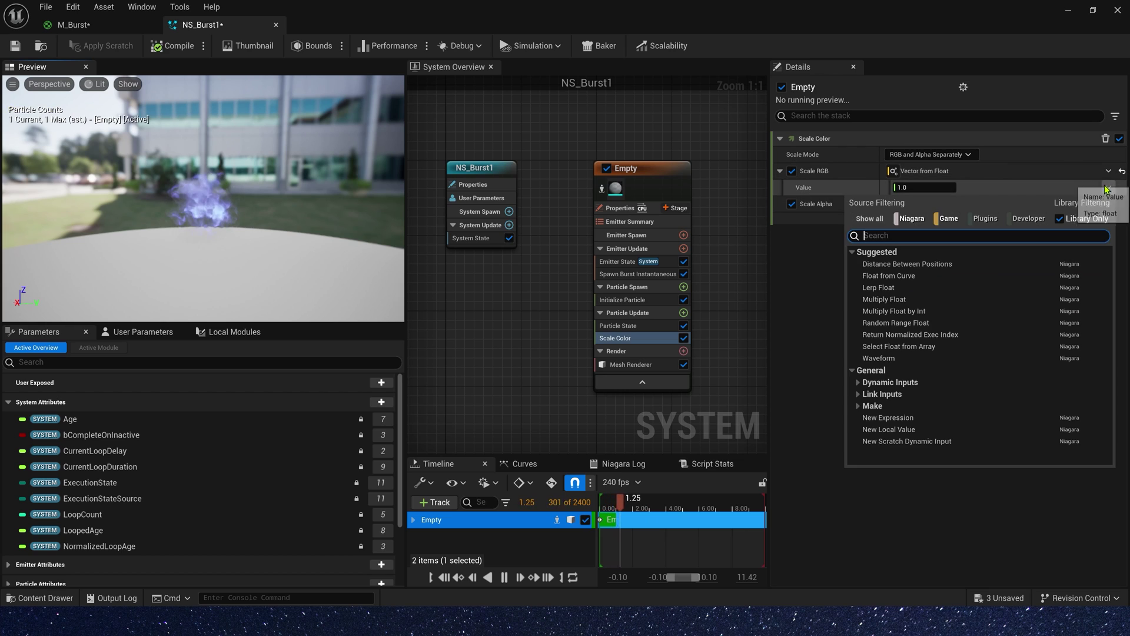
type("cur")
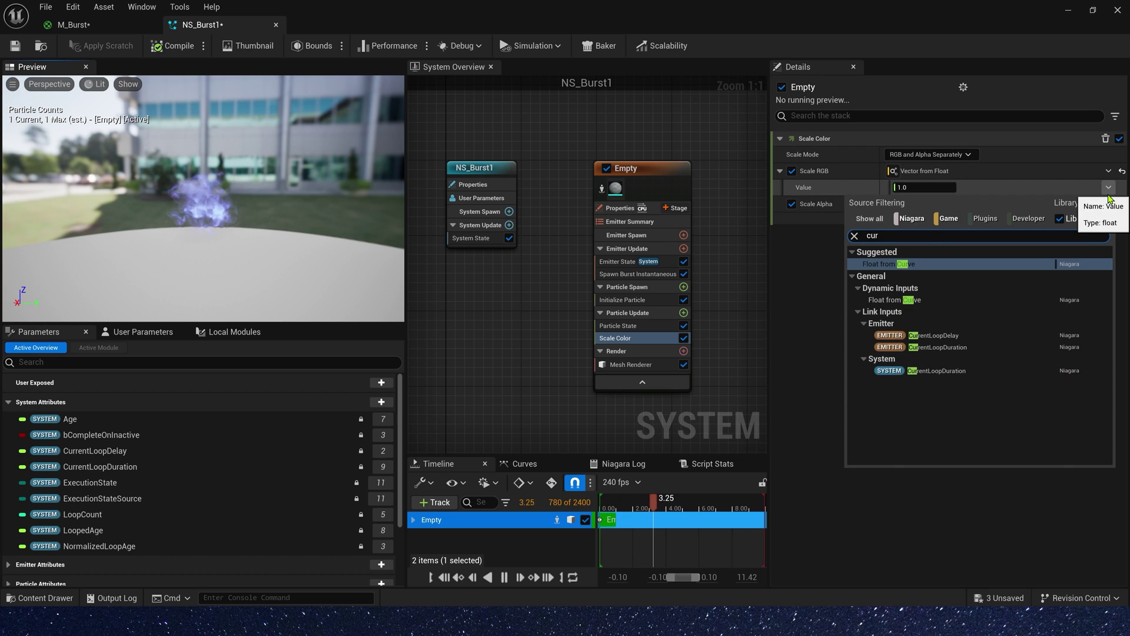
key("Return")
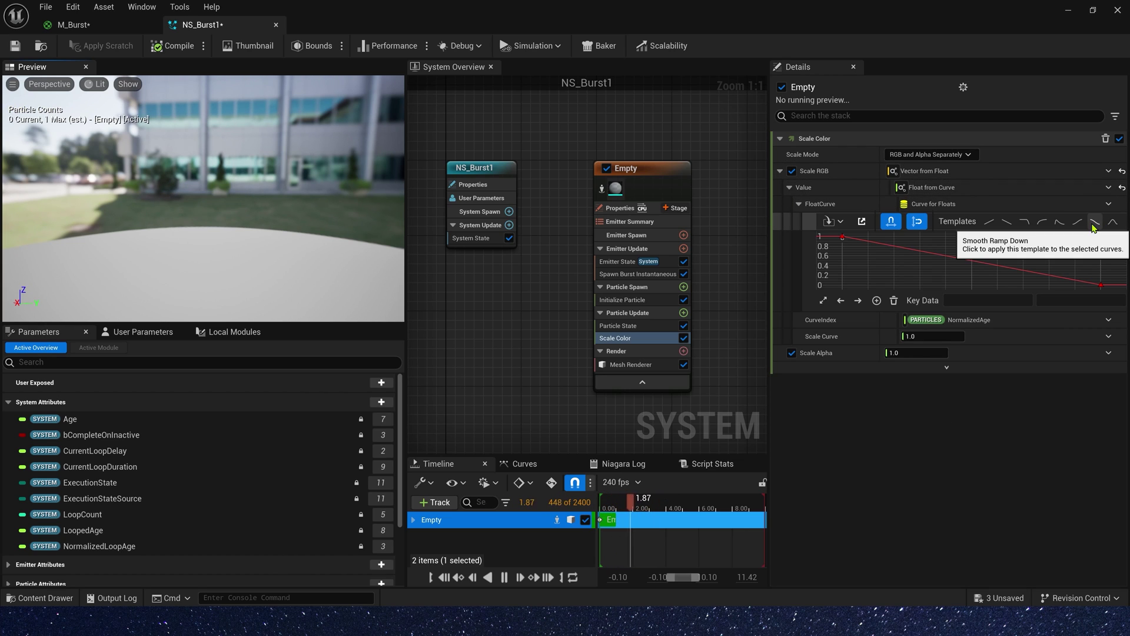
- Apply the rise-and-fall template to the Scale RGB curve with its peak key at 0.2, and set Scale Curve to 100
left_click(1095, 222)
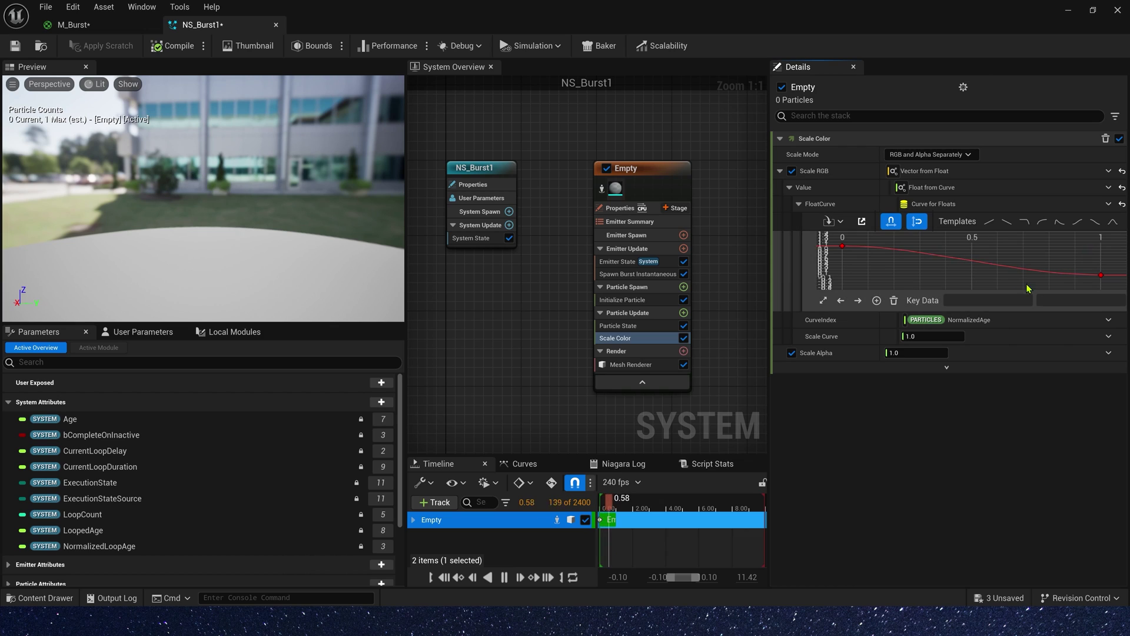
left_click(1114, 222)
left_click(971, 247)
left_click(984, 301)
type("2")
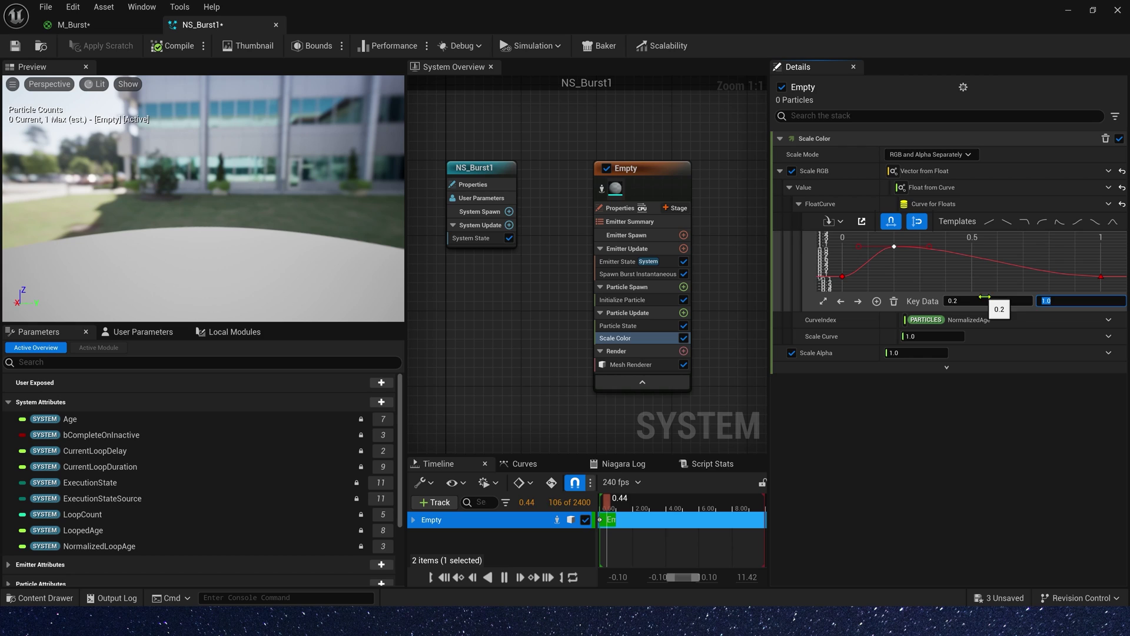
key("Tab")
left_click(940, 336)
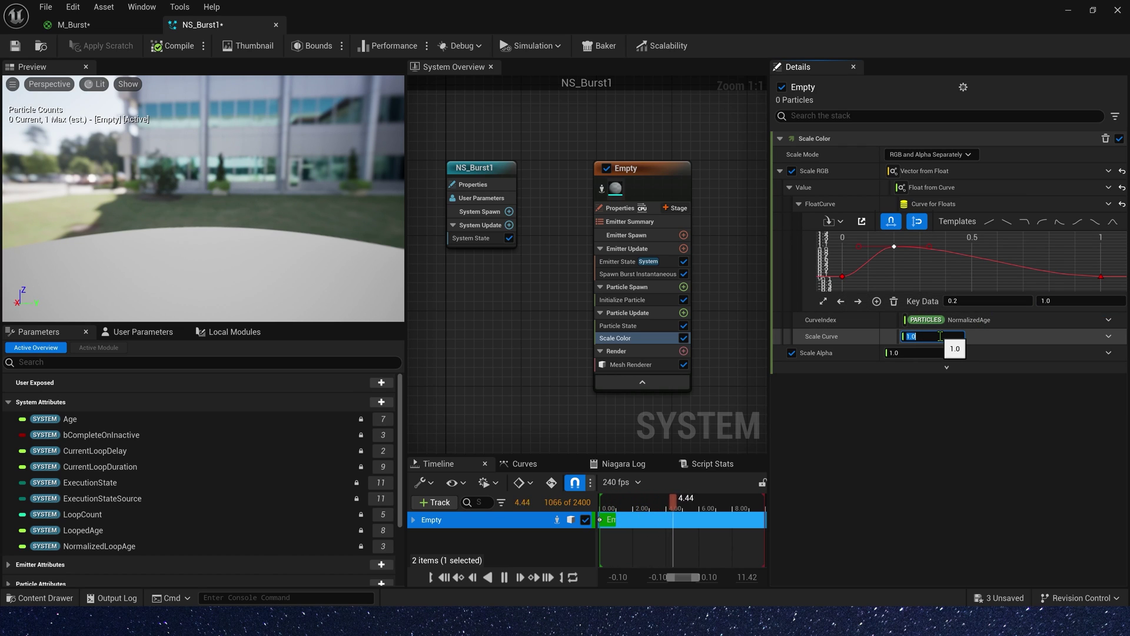
type("100")
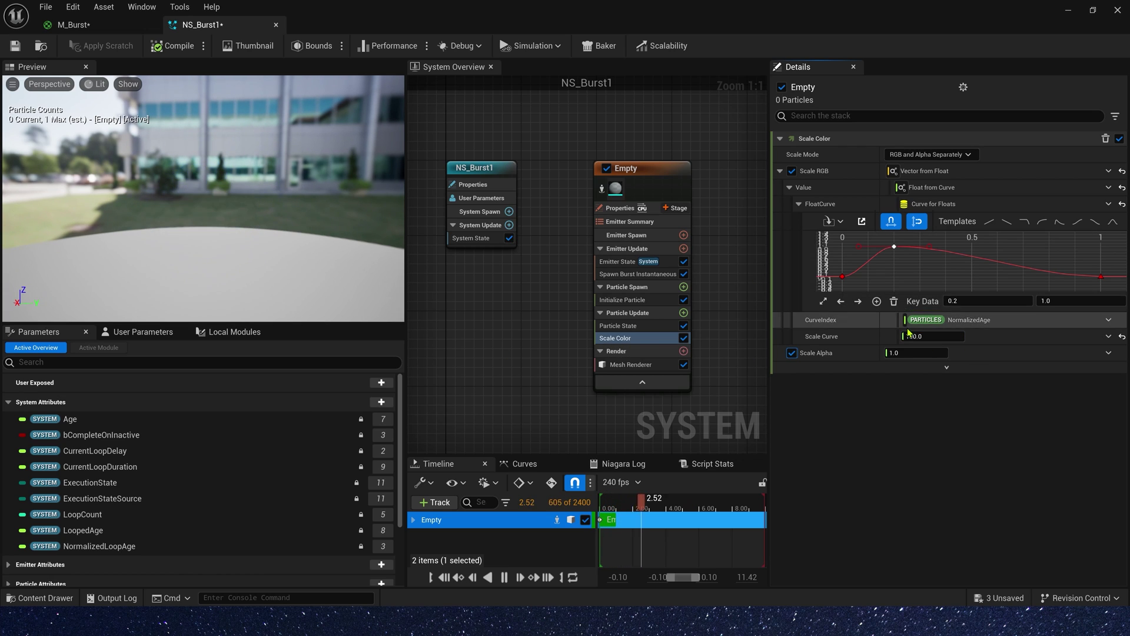
- Copy the Float from Curve setup of Scale RGB and paste it onto Scale Alpha
left_click(972, 187)
key("ctrl+c")
left_click(979, 352)
key("ctrl+v")
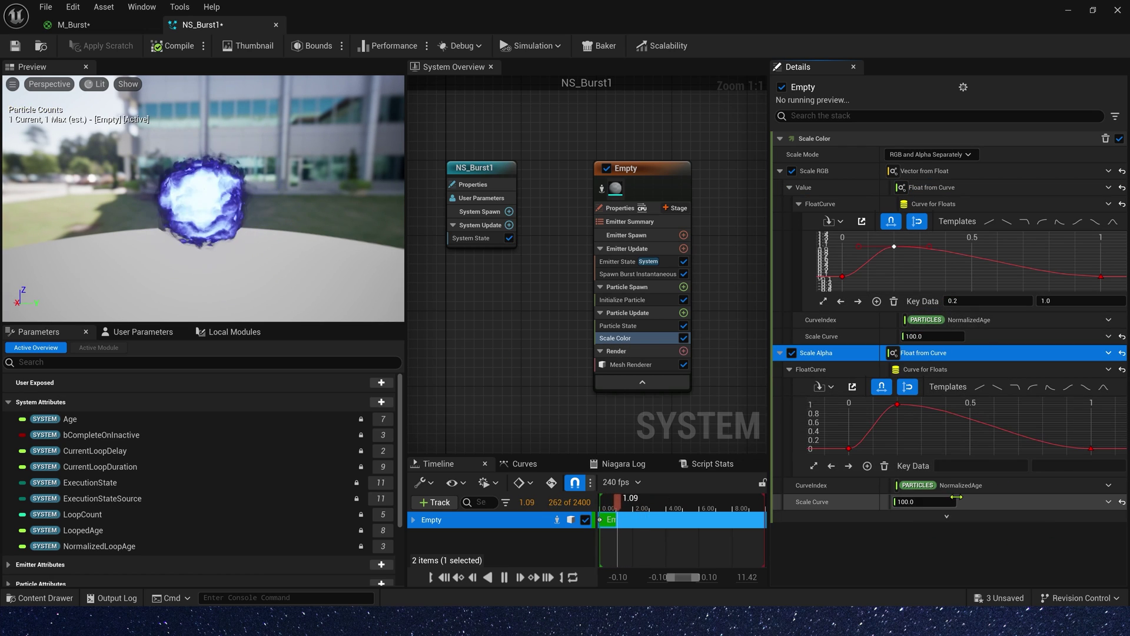
- Set the Scale Curve value of Scale Alpha to 5
left_click(931, 502)
type("1")
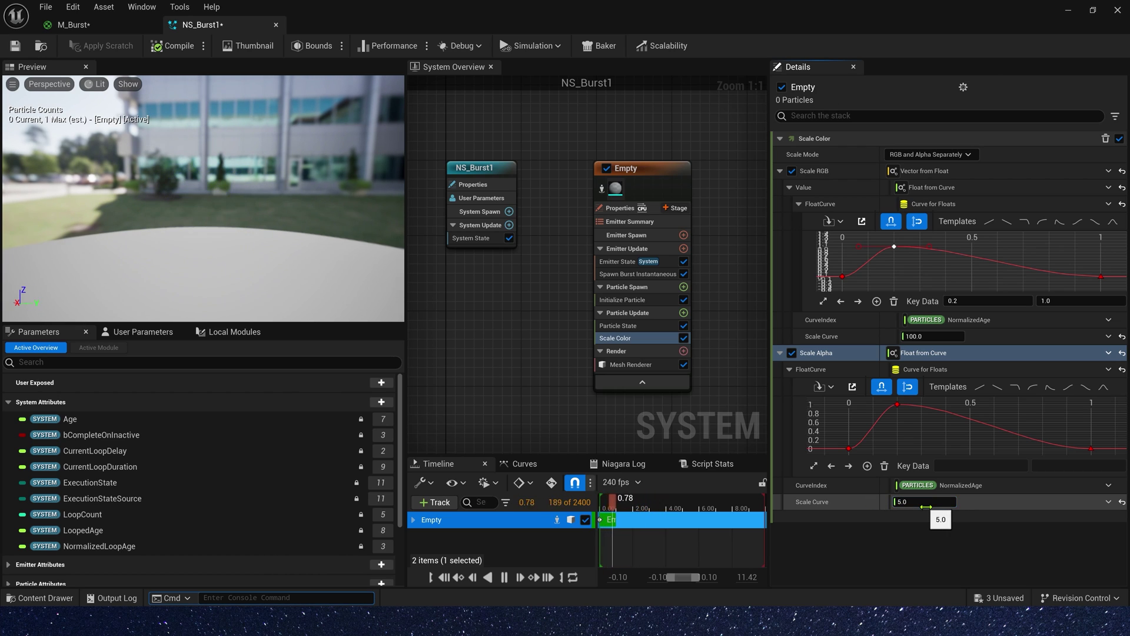
left_click_drag(261, 272, 247, 232)
- Add a Scale Mesh Size module to Particle Update of the Empty emitter
right_click_drag(523, 342, 486, 283)
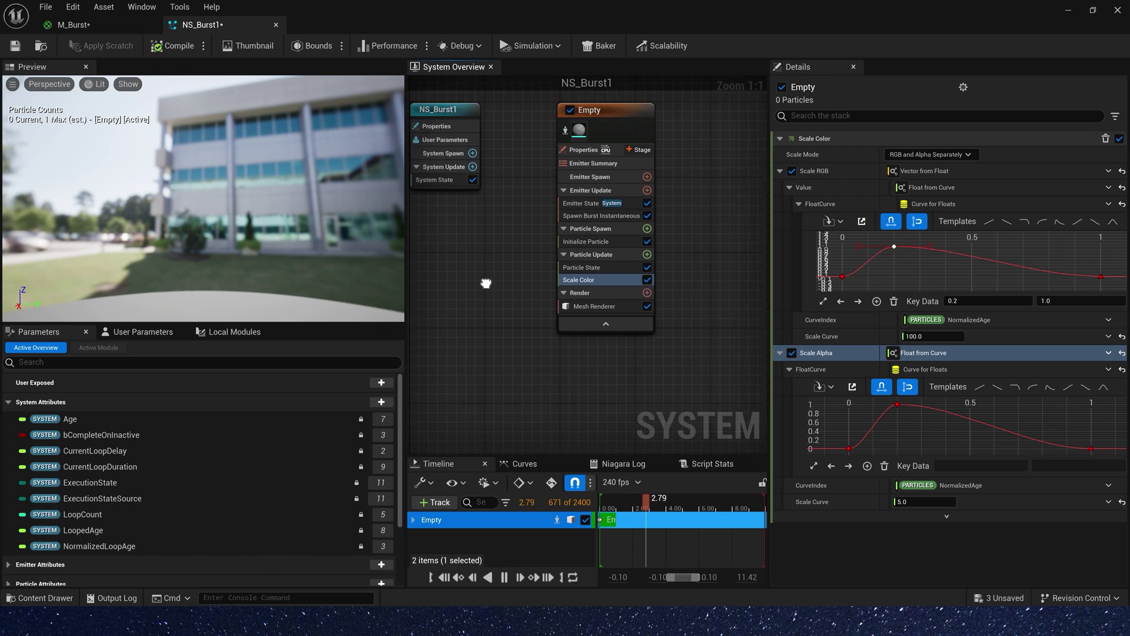
left_click(609, 216)
type("size")
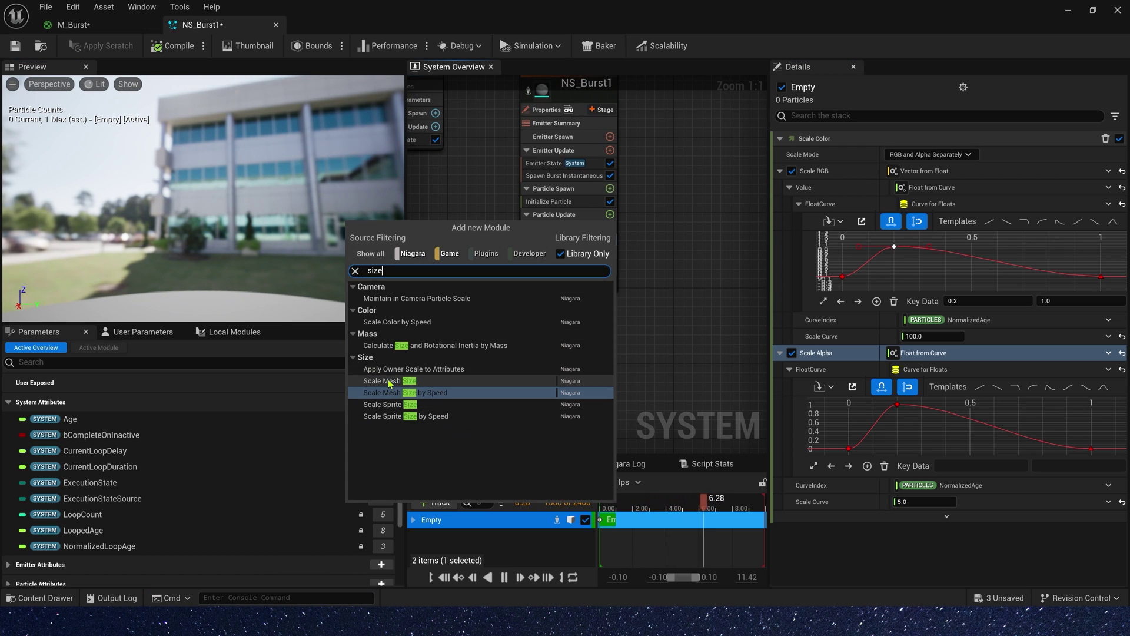
left_click(462, 381)
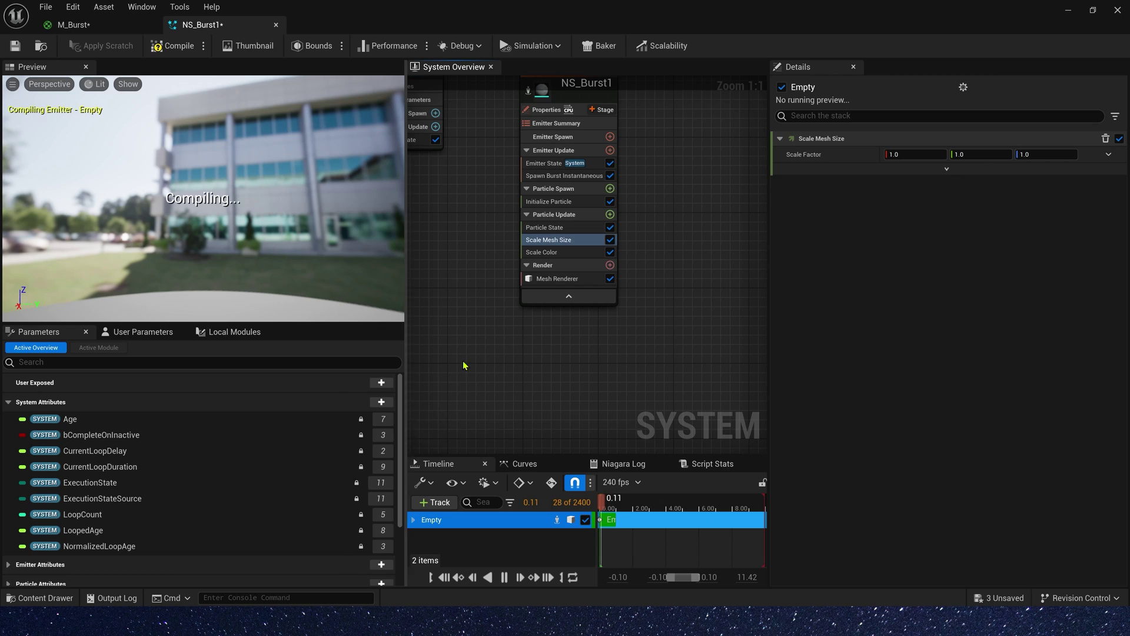
- Drive the Scale Factor of Scale Mesh Size through Vector from Float with a Float from Curve value
left_click(1109, 155)
type("fl")
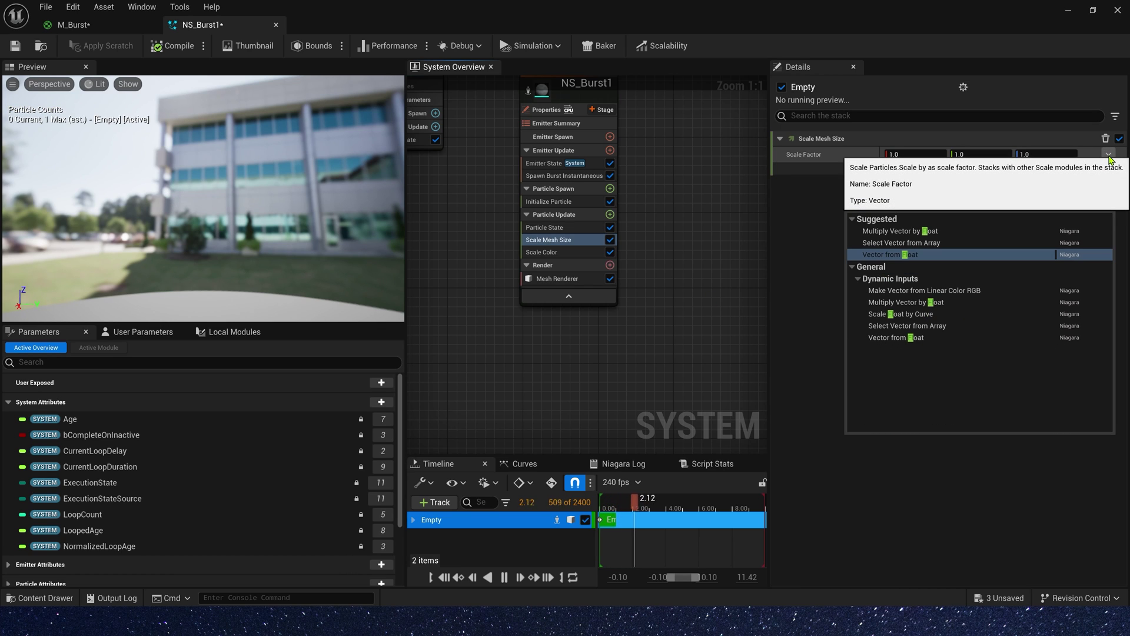
left_click(910, 254)
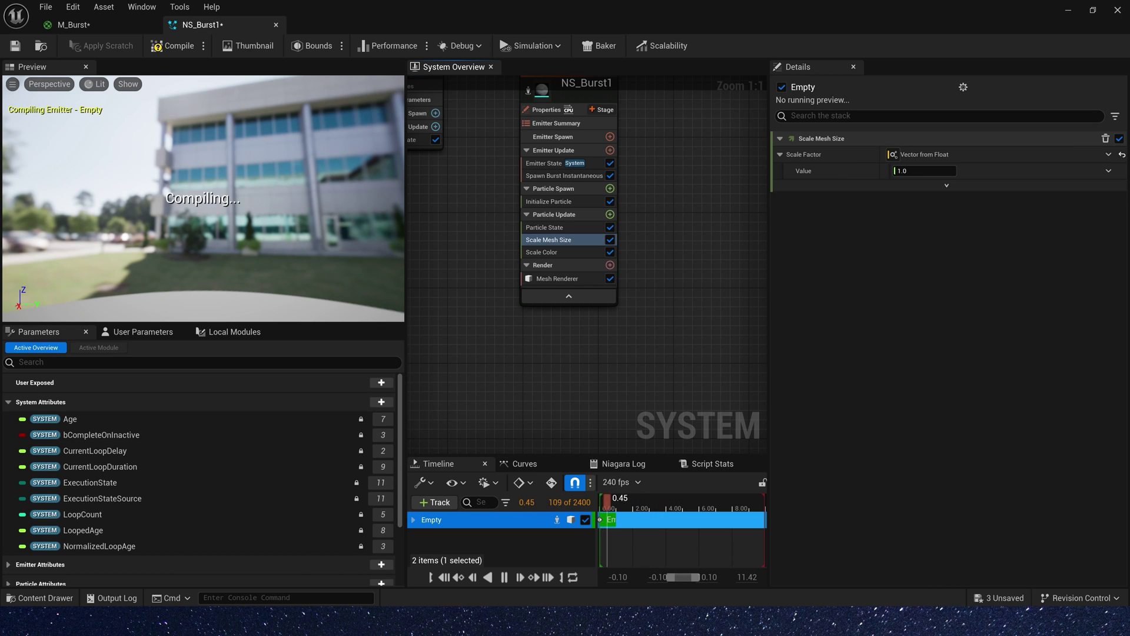
left_click(1109, 170)
type("cu")
key("Return")
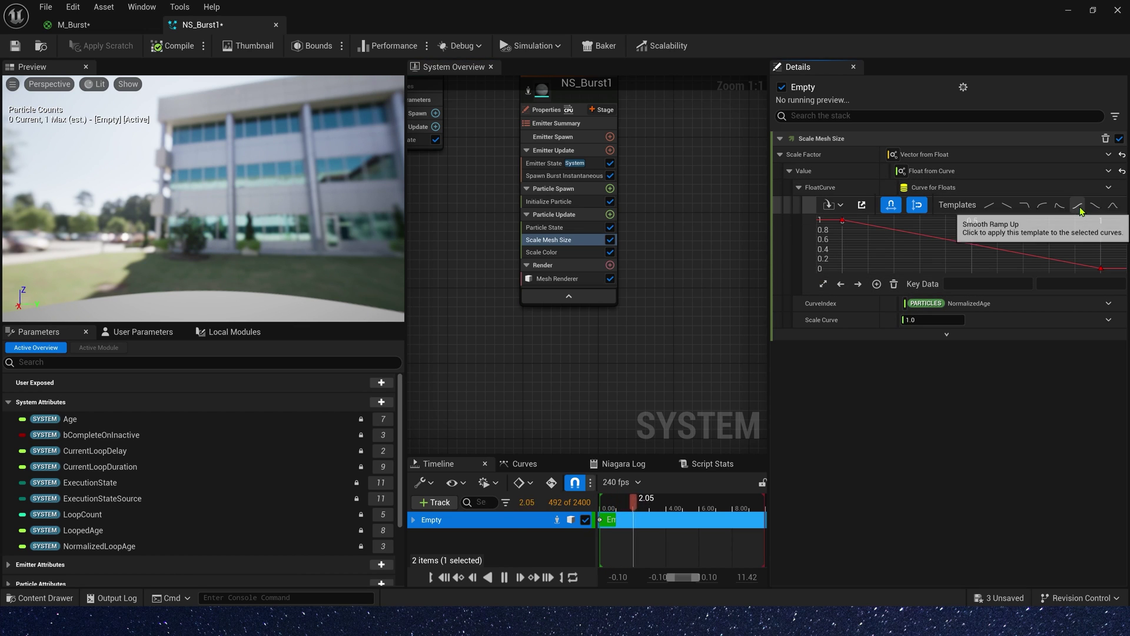
- Apply the Smooth Ramp Up template to the Scale Factor curve and save the NS_Burst1 system
left_click(1095, 206)
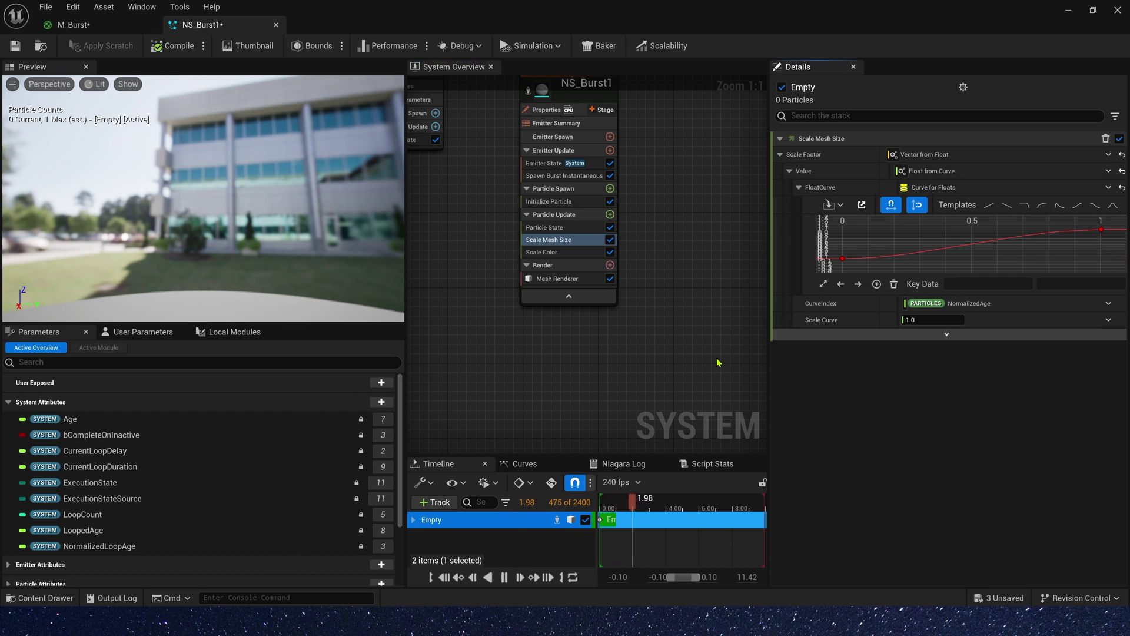
left_click_drag(236, 255, 228, 239)
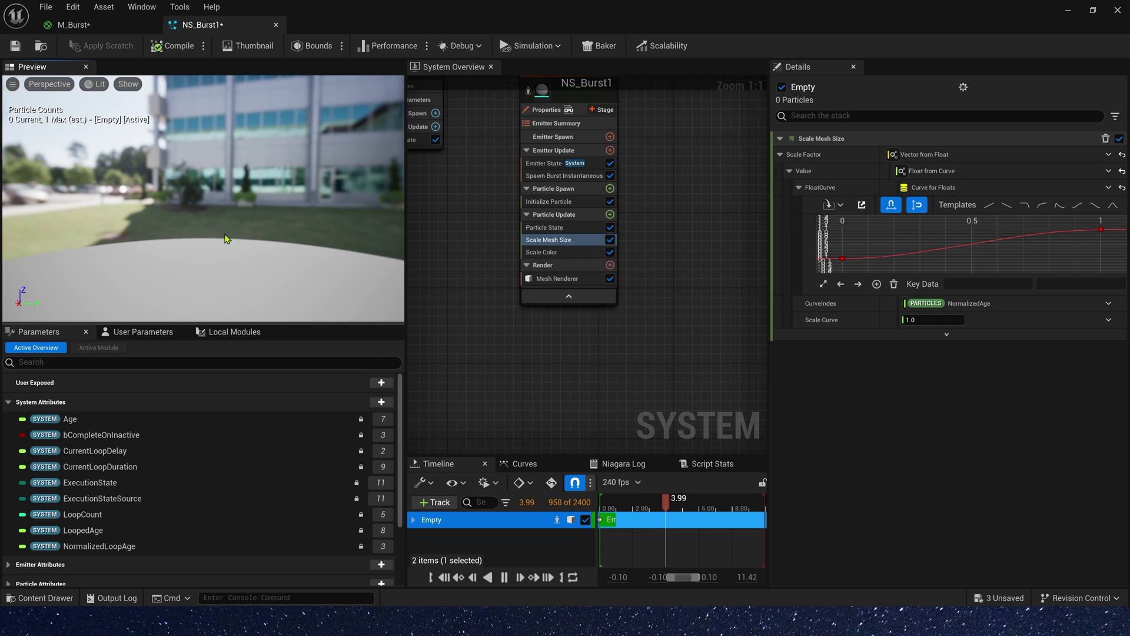
key("ctrl+s")
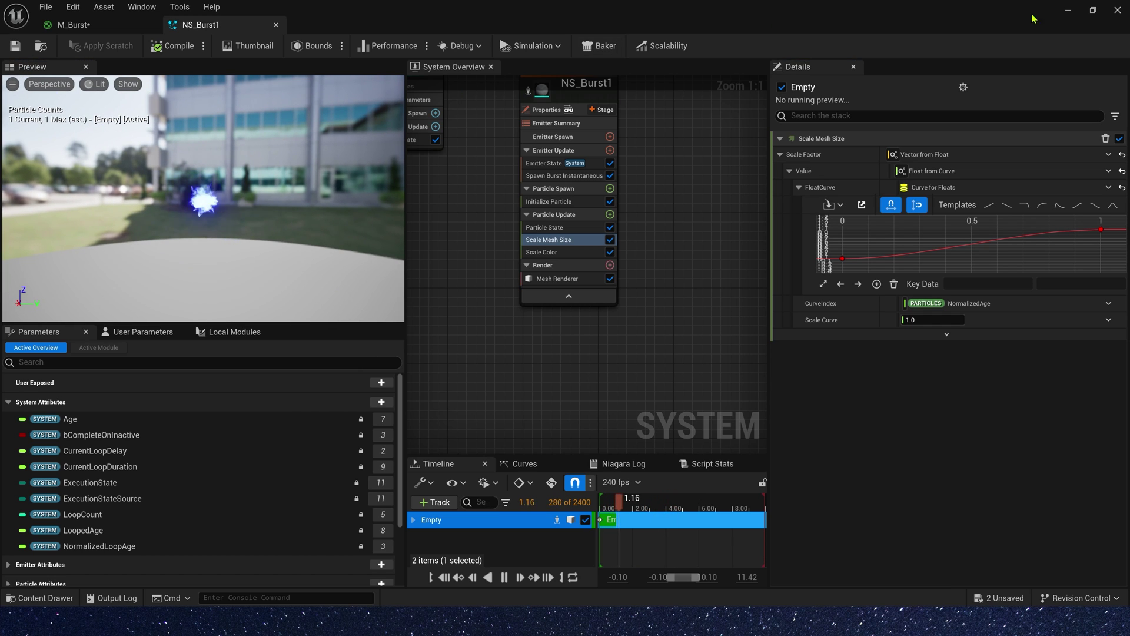
- Switch to the level editor, place NS_Burst1 on the floor and view the burst in game view
left_click(1071, 10)
left_click_drag(680, 497, 499, 319)
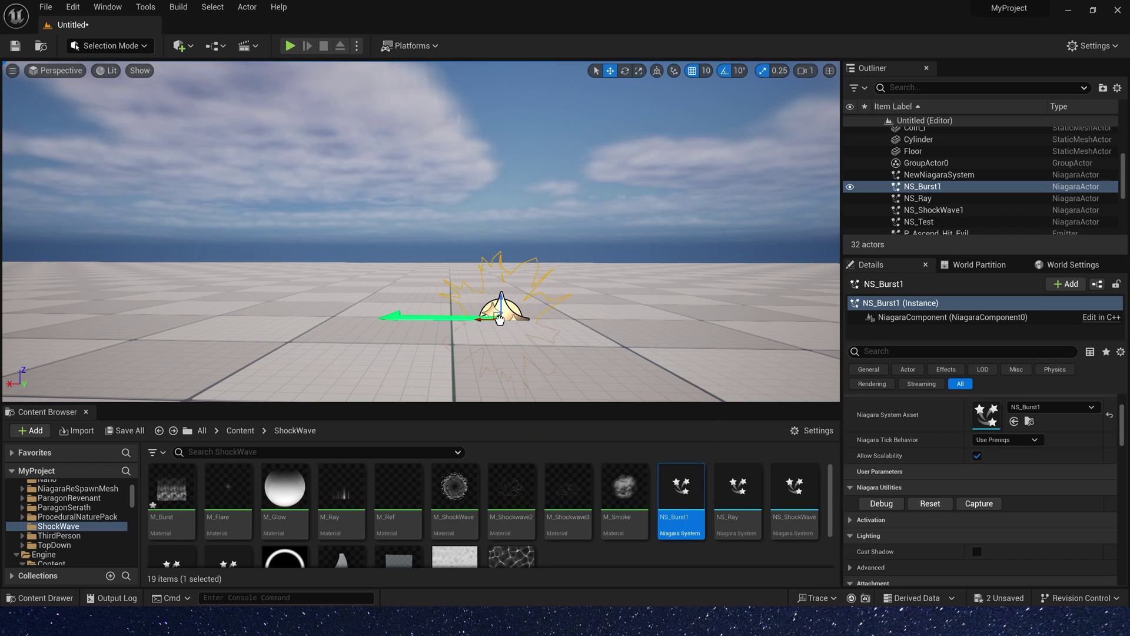
mouse_move(510, 351)
right_mouse_down()
mouse_move(522, 351)
mouse_move(504, 376)
mouse_move(513, 347)
mouse_move(524, 371)
mouse_move(508, 345)
right_mouse_up()
key("g")
key("s")
key("w")
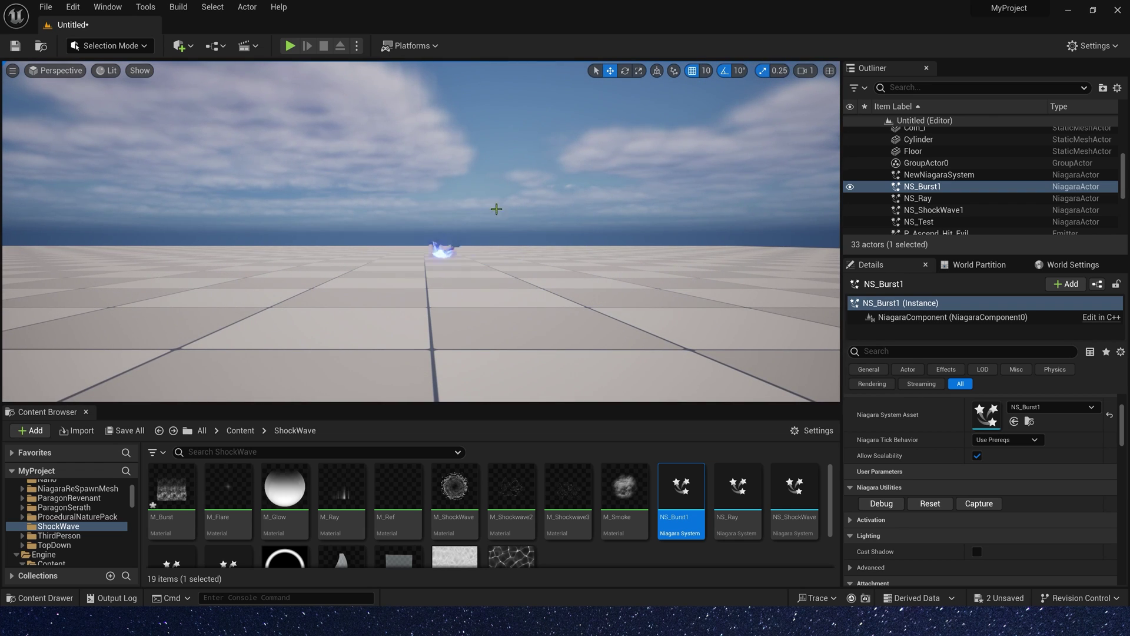
- Reopen the NS_Burst1 system and set the mesh uniform scale in Initialize Particle to 10
double_click(680, 491)
left_click(567, 202)
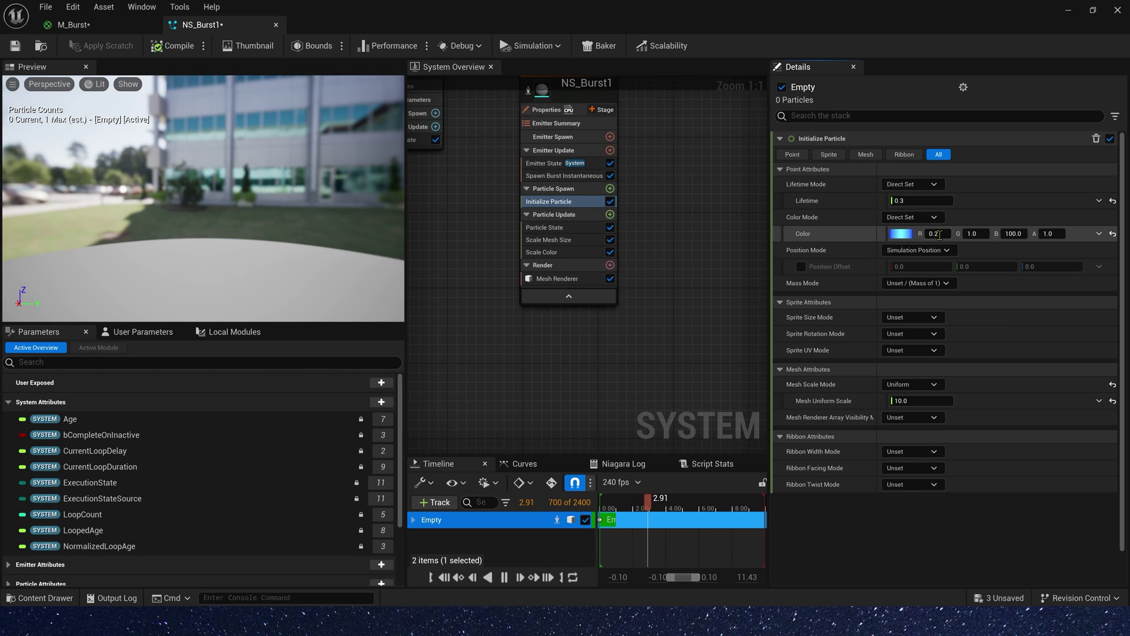
- Set the Initialize Particle color to red 100 and blue 0.2
left_click(936, 234)
type("100")
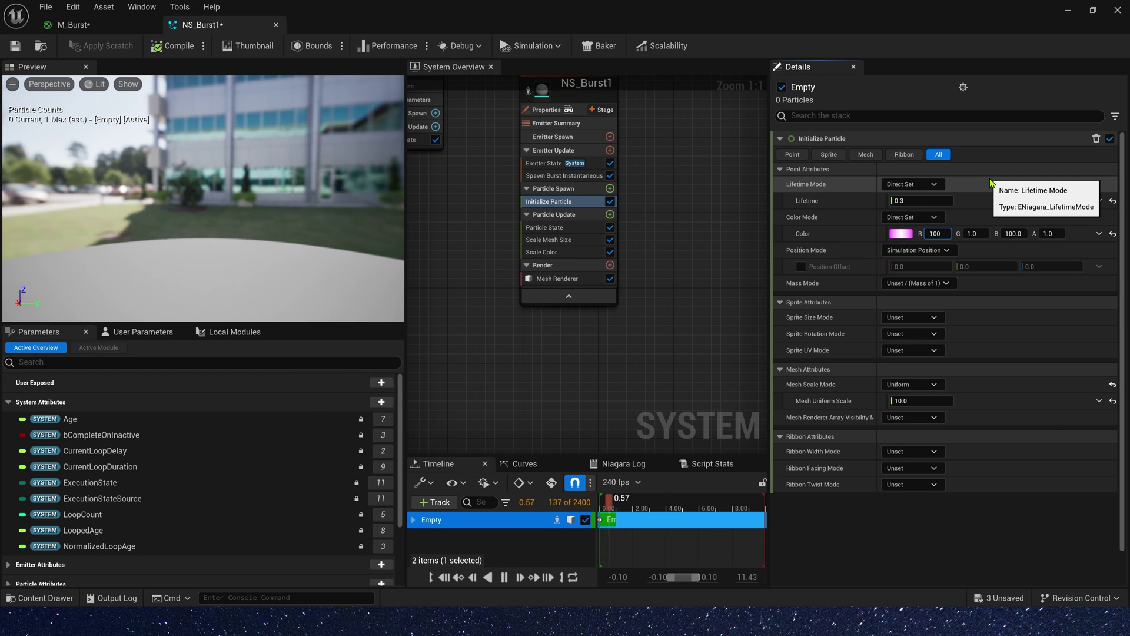
left_click(1013, 233)
type("0.2")
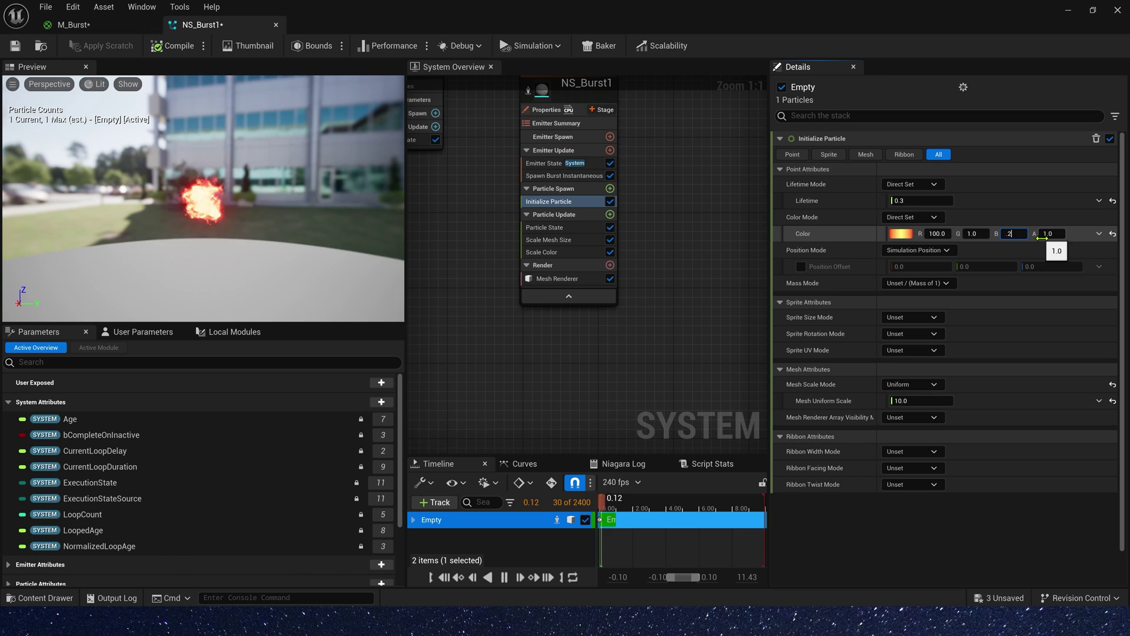
key("Return")
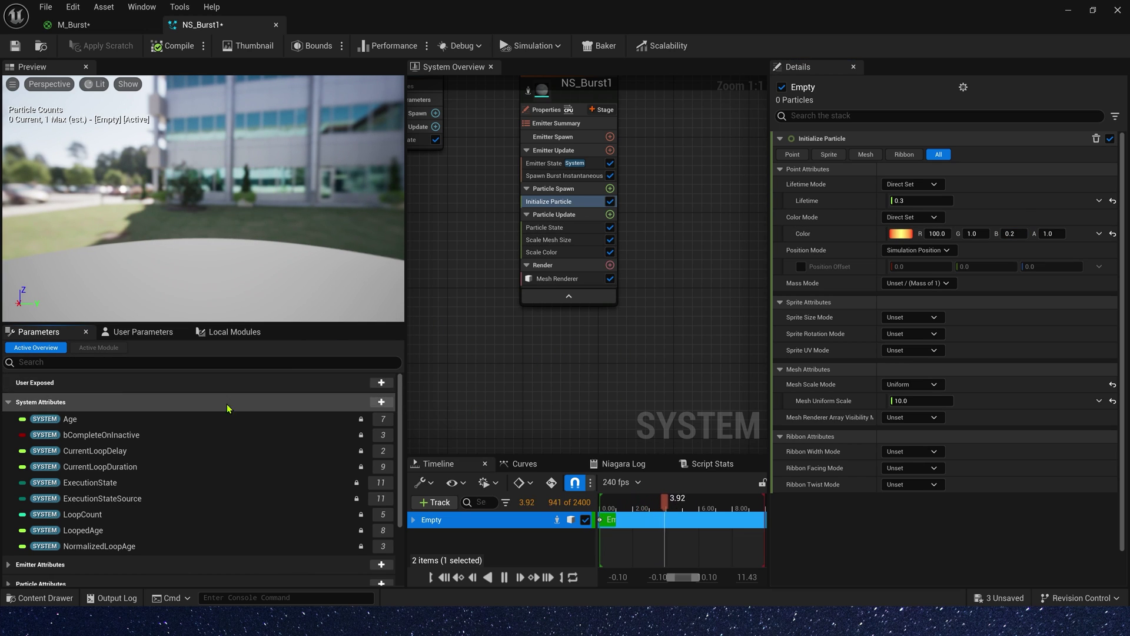
- Add a Linear Color user parameter and link it to Color in Initialize Particle
left_click(141, 333)
left_click(381, 372)
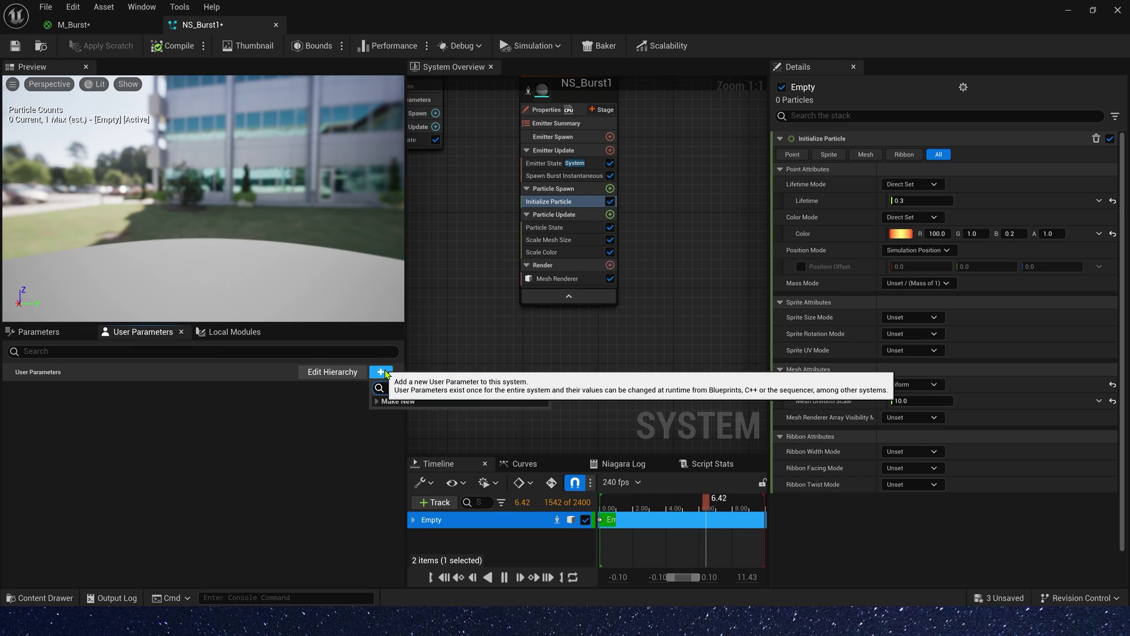
type("color")
left_click(405, 427)
key("Return")
left_click_drag(62, 389, 928, 238)
- Set the default of the Linear Color user parameter to blue 100 and red 0.2
left_click_drag(309, 389, 303, 391)
left_click(297, 391)
type("100")
key("Tab")
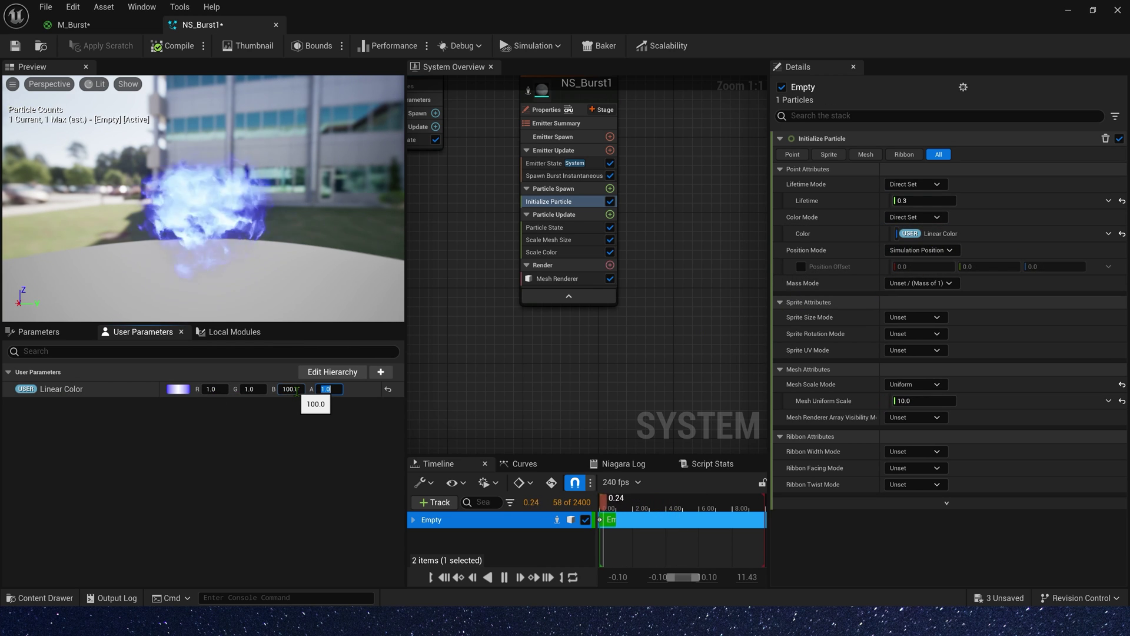
left_click(215, 389)
type("0.2")
key("Tab")
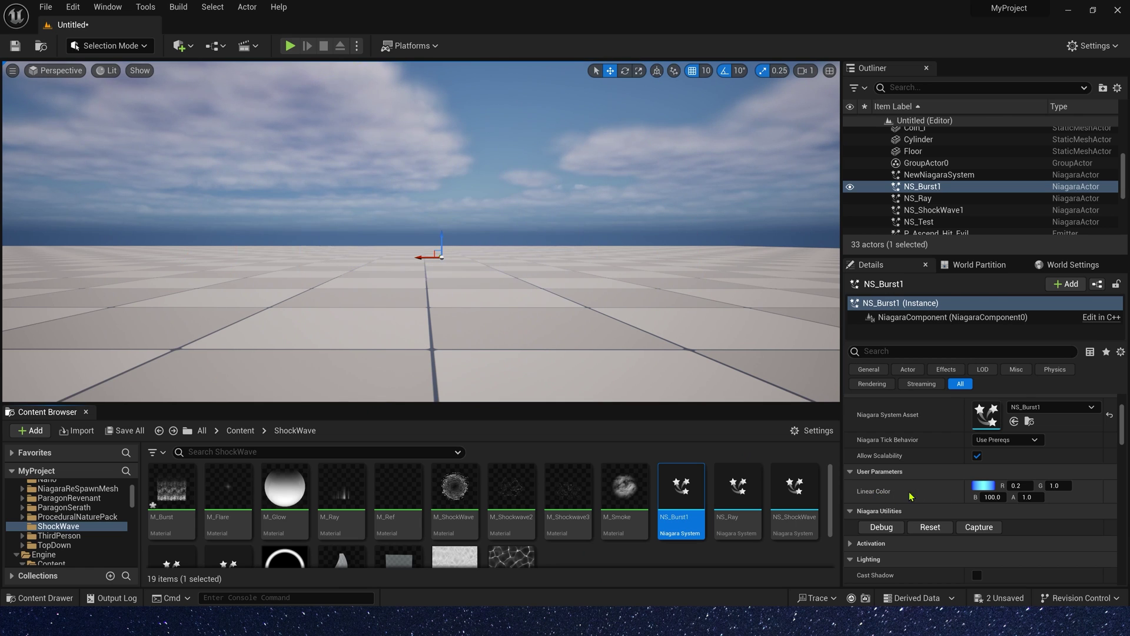
- Return to the level and duplicate the NS_Burst1 actor, moving the copy sideways along the floor
right_click_drag(504, 245, 504, 300)
left_click_drag(442, 214, 717, 253, "alt")
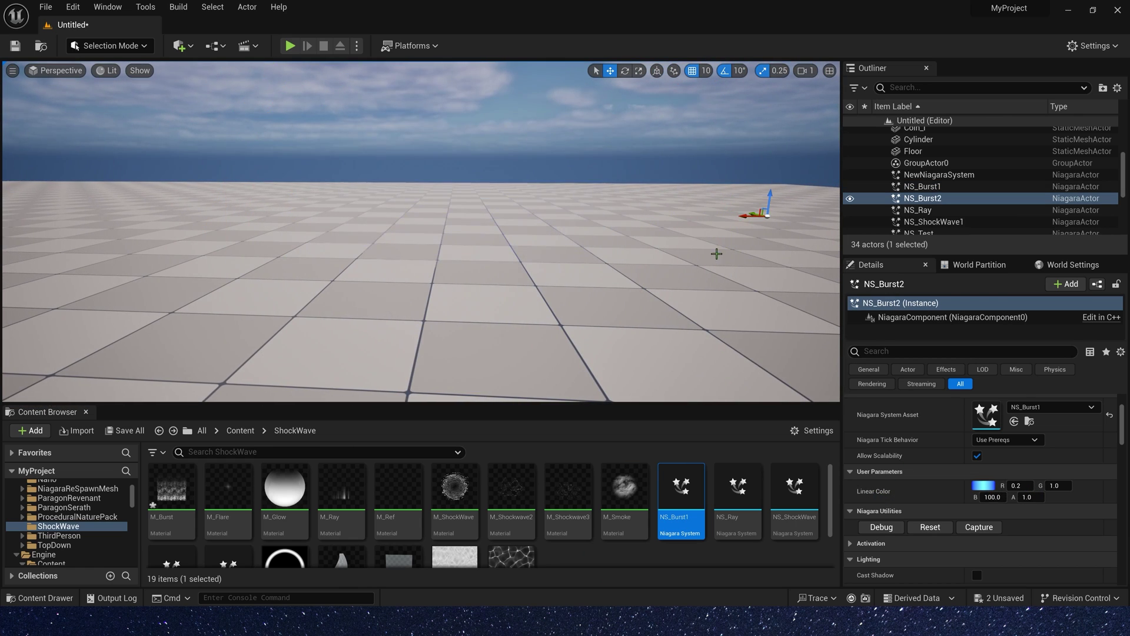
right_click_drag(716, 253, 518, 218)
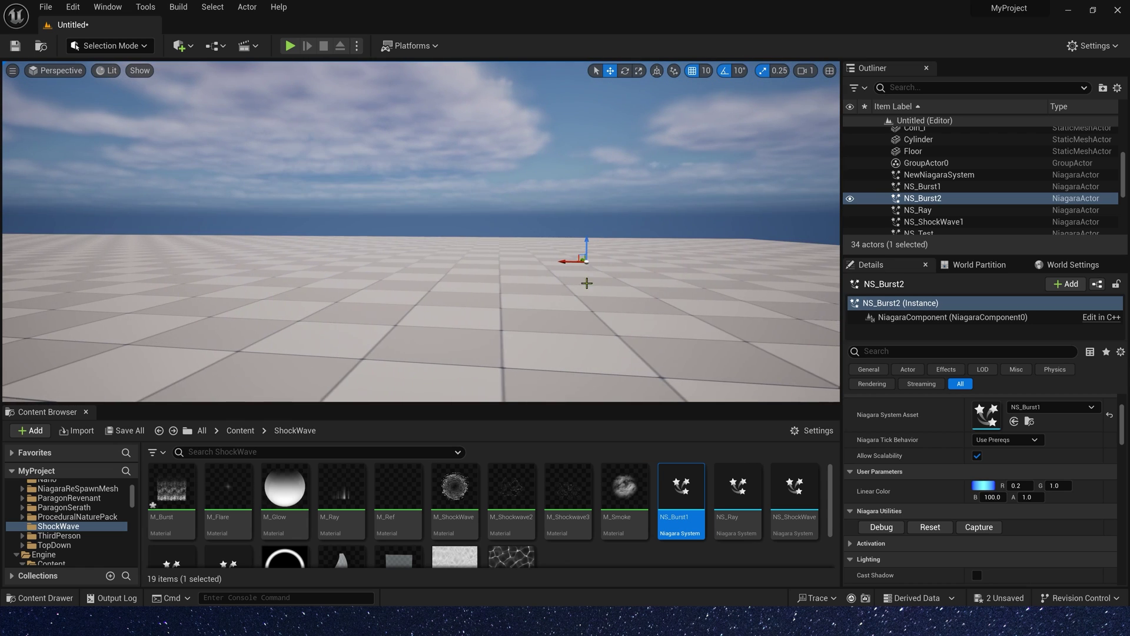
- Set the green channel of the duplicated burst's Linear Color to 100
left_click(1056, 486)
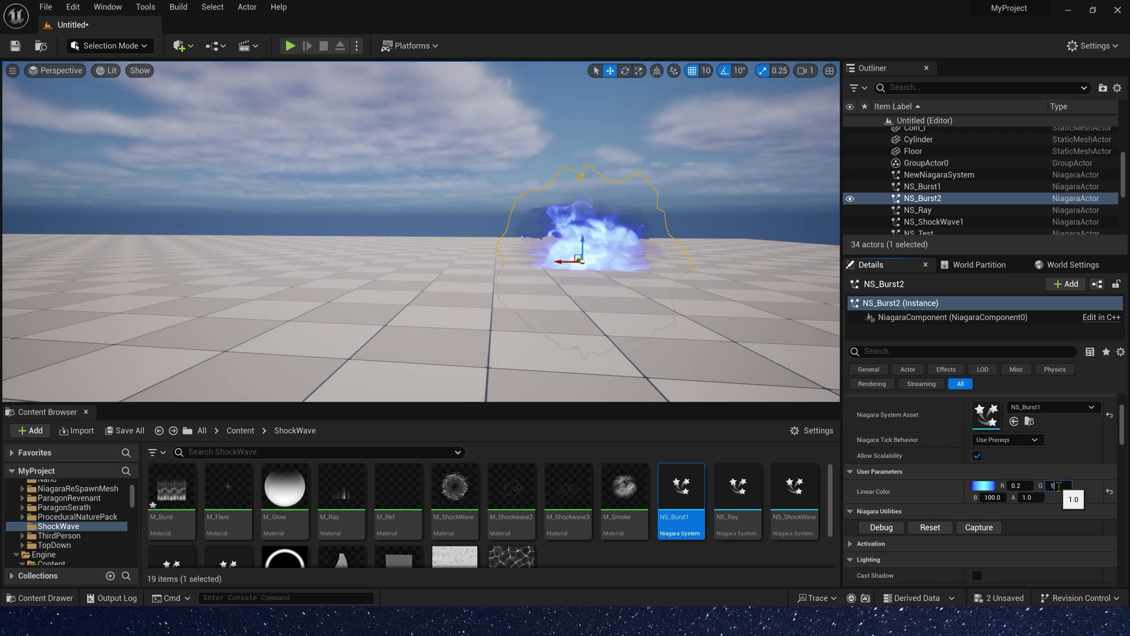
type("100")
key("Return")
mouse_move(519, 235)
right_mouse_down()
mouse_move(545, 182)
mouse_move(518, 180)
mouse_move(536, 176)
mouse_move(507, 248)
right_mouse_up()
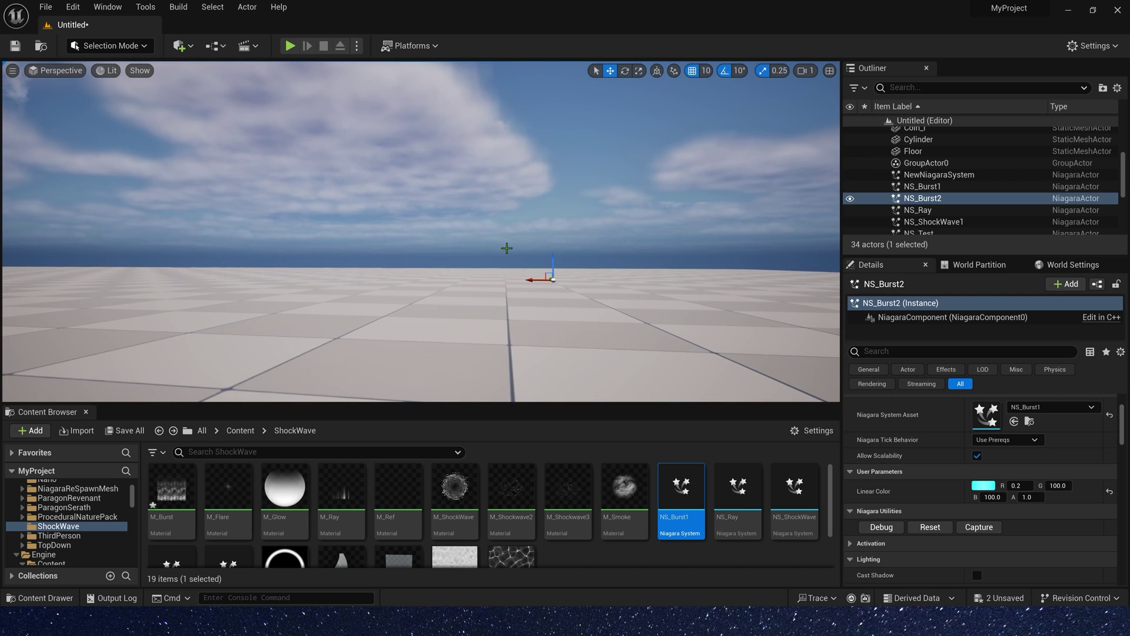
- Delete the NS_Ray actor from the level
right_click_drag(560, 288, 607, 282)
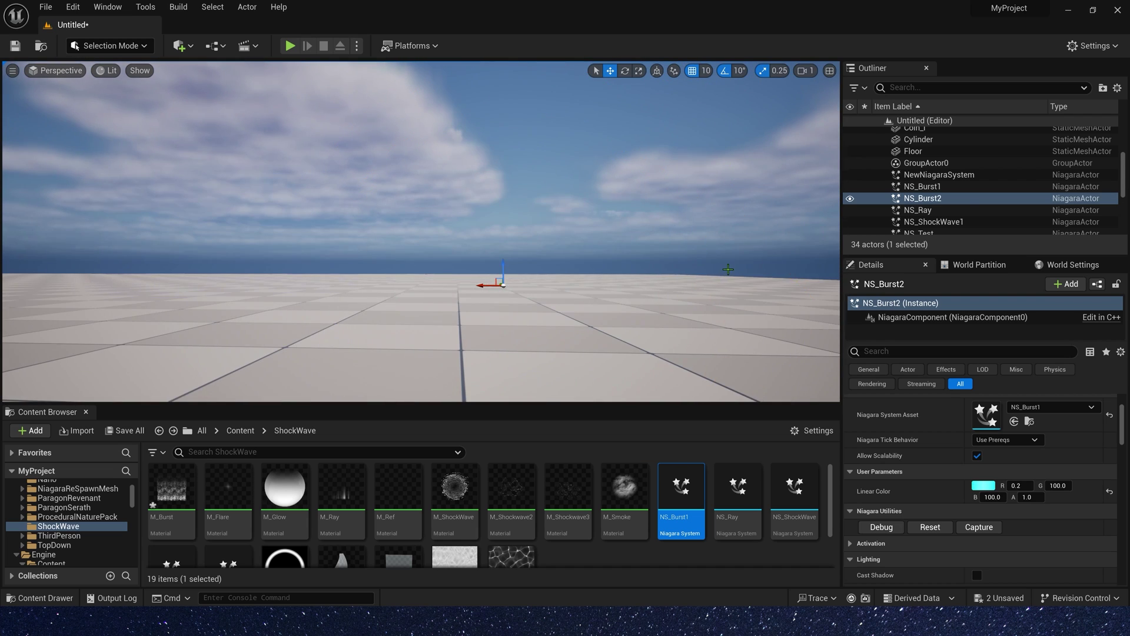
left_click(742, 268)
left_click(742, 262)
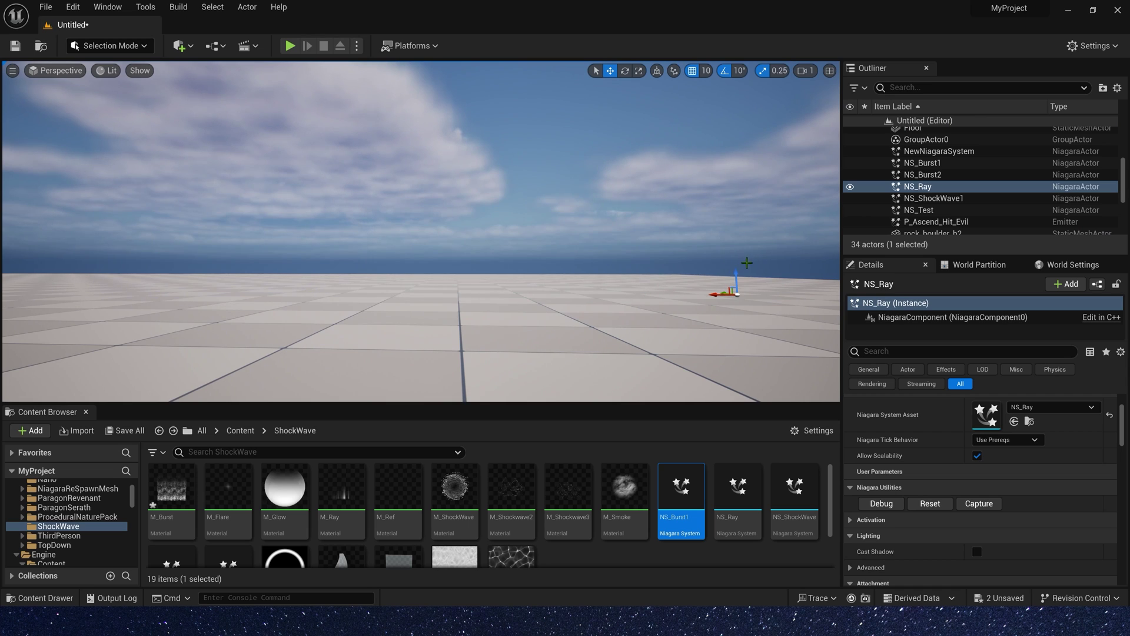
key("Delete")
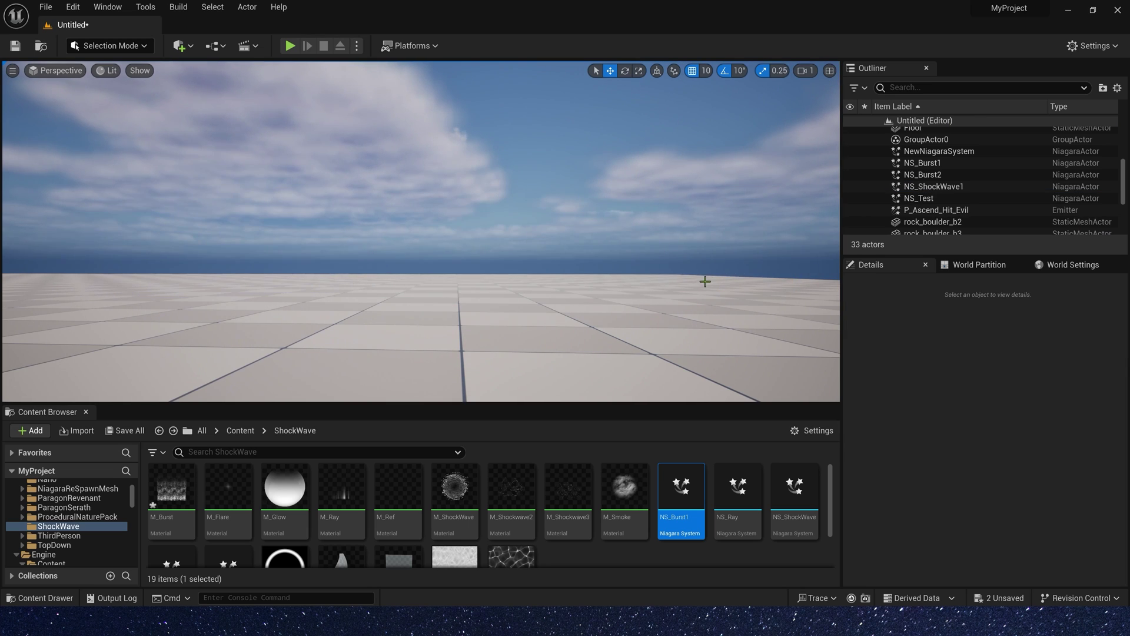
- Leave game view, select the duplicated burst NS_Burst2 and set its Linear Color alpha to 5
key("a")
right_click_drag(646, 264, 575, 247)
key("d")
key("g")
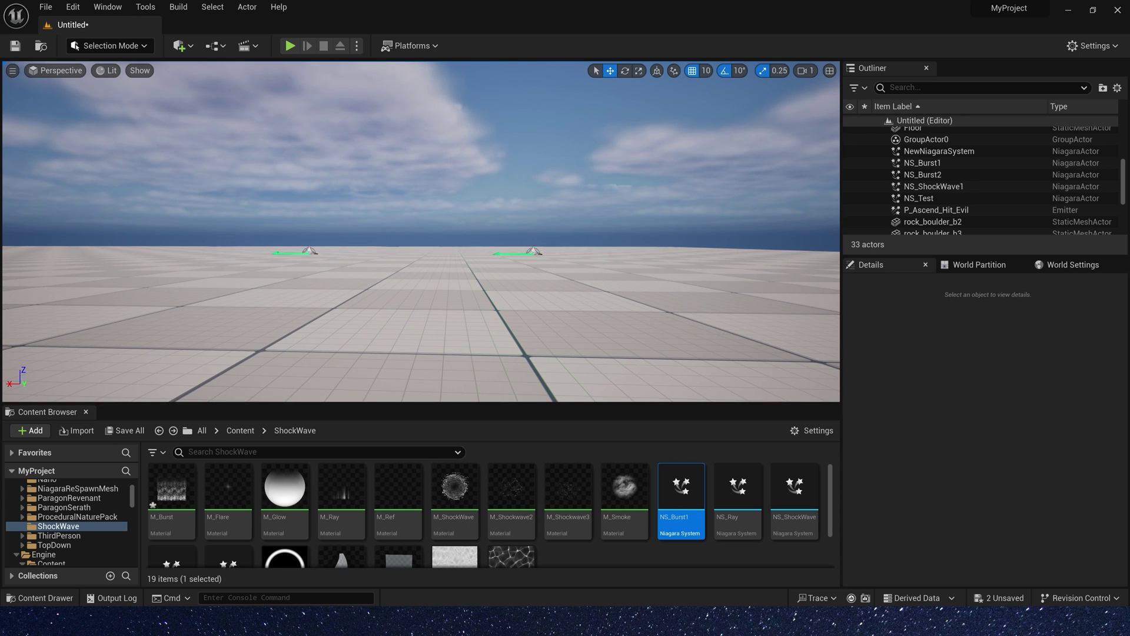
left_click(572, 249)
left_click(533, 250)
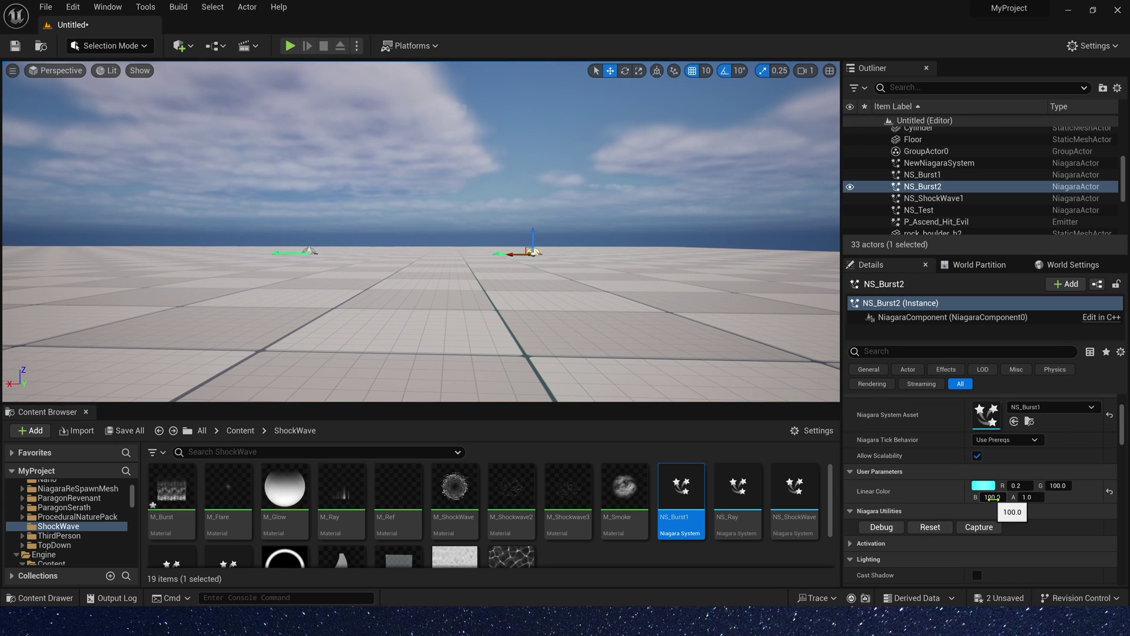
left_click(992, 498)
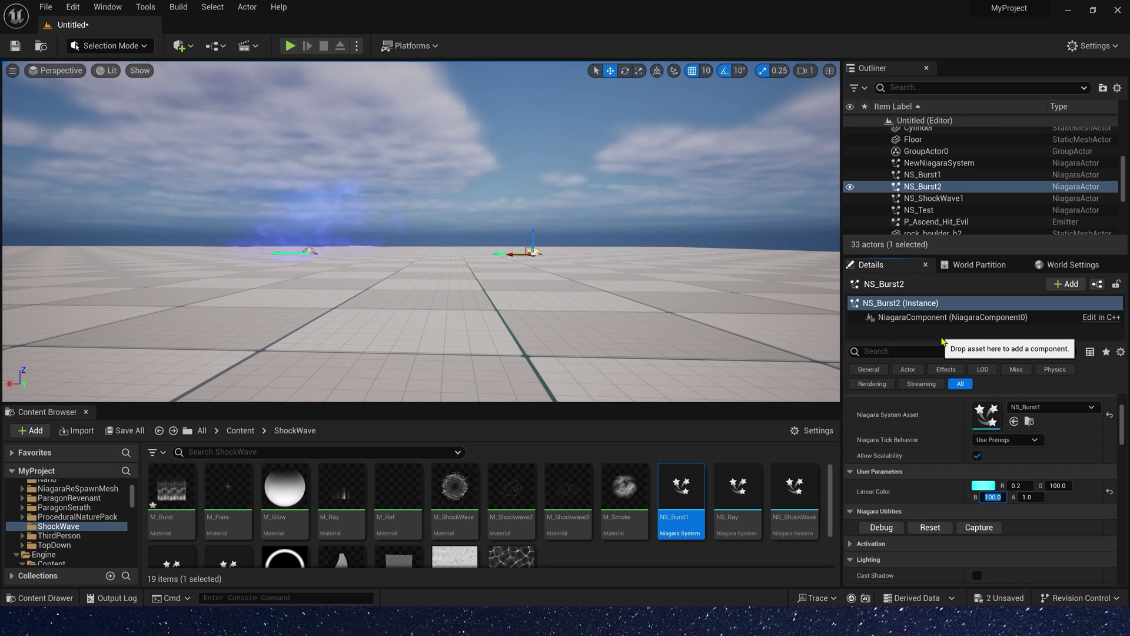
key("Tab")
type("5")
key("Tab")
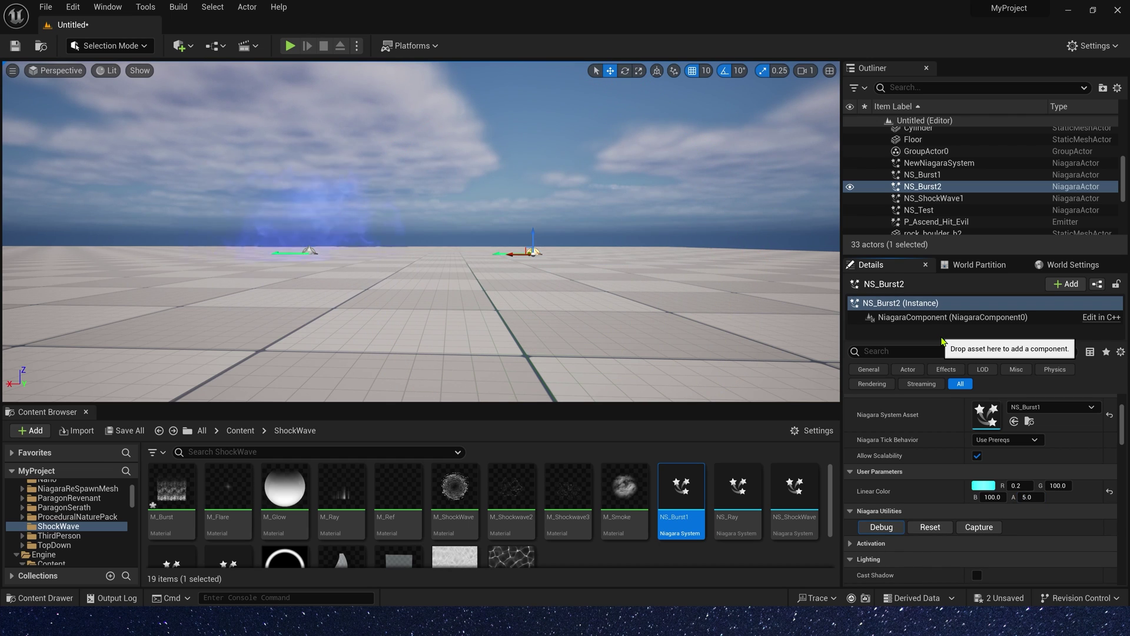
- Set the Linear Color alpha of NS_Burst2 to 10 and deselect it
left_click(1029, 497)
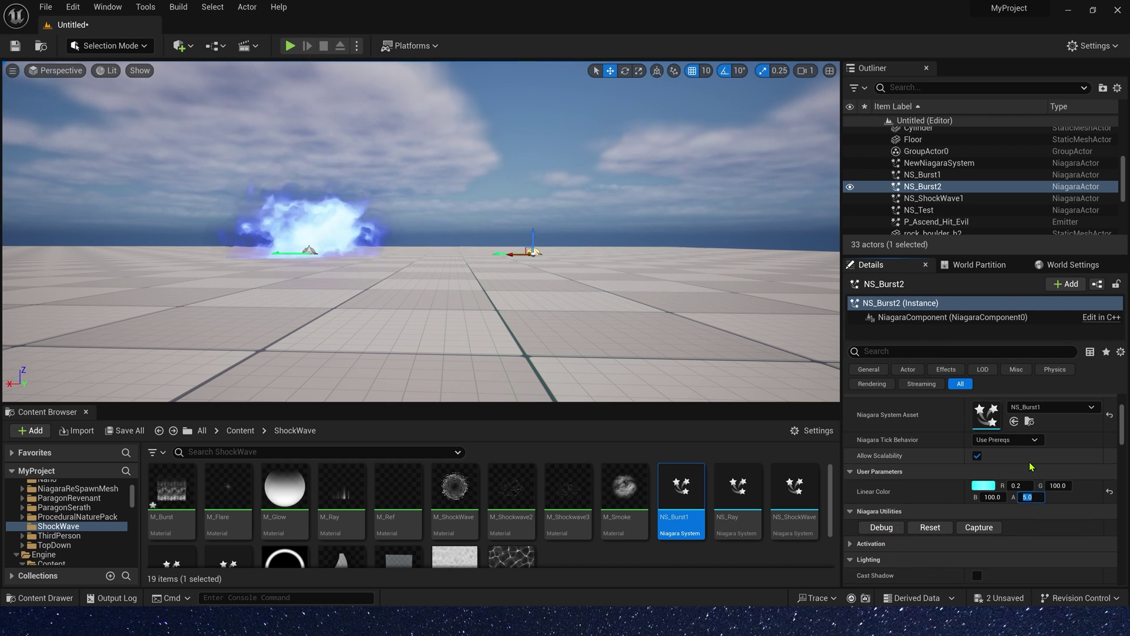
type("10")
left_click(770, 377)
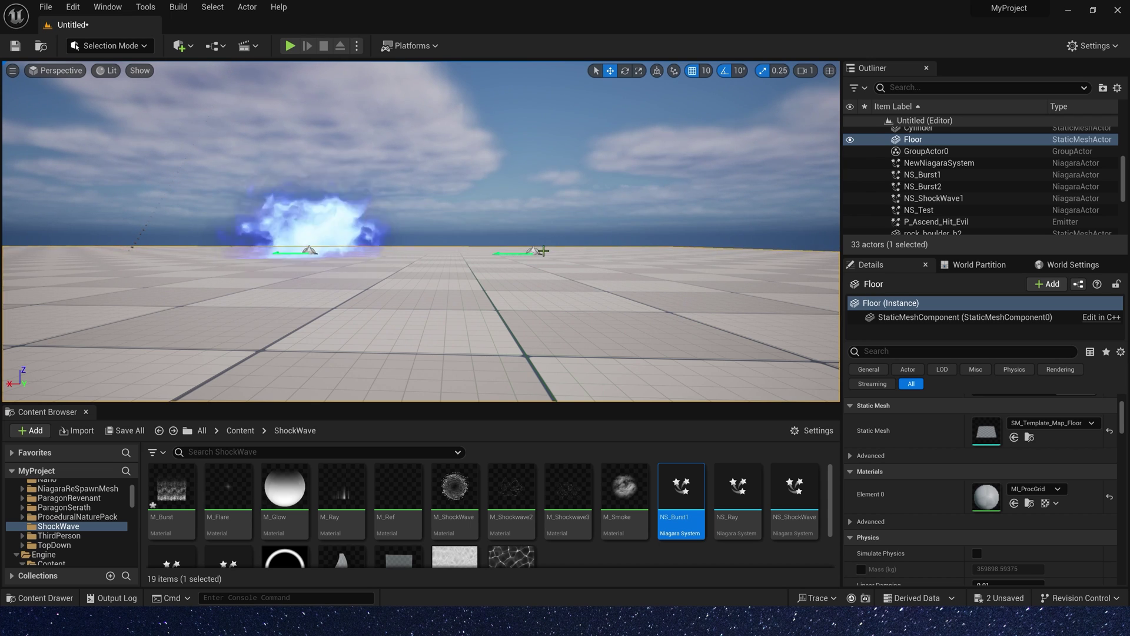
- Set NS_Burst2's Linear Color to red 100 and green 1, and view both bursts in the fullscreen viewport
left_click(533, 250)
left_click(1010, 484)
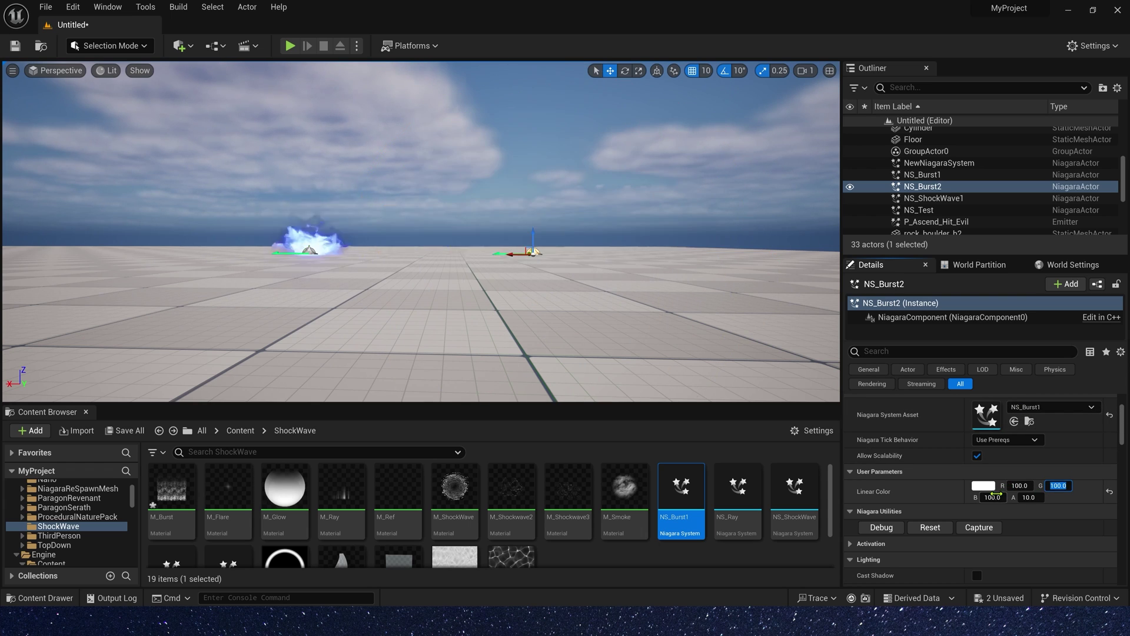
type("1")
left_click(989, 497)
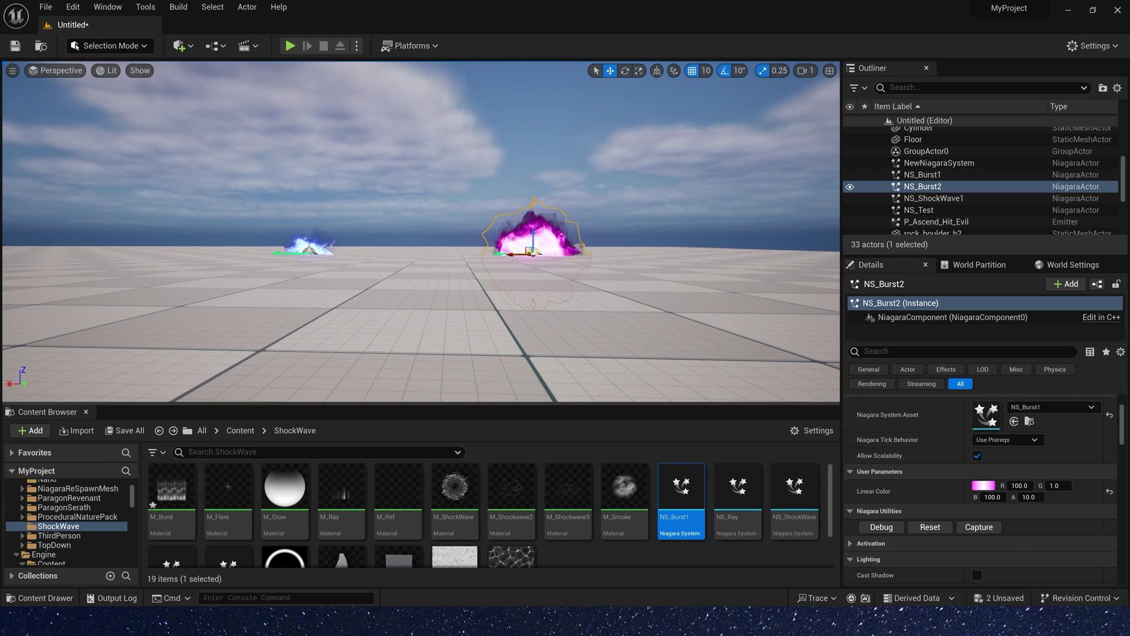
left_click(589, 325)
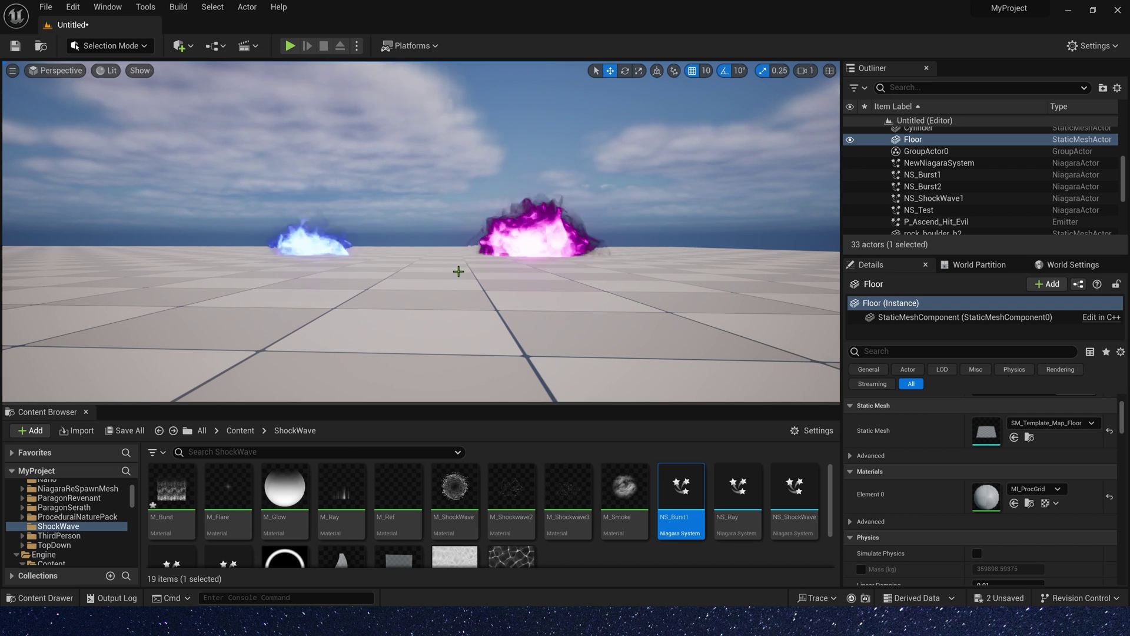
key("F11")
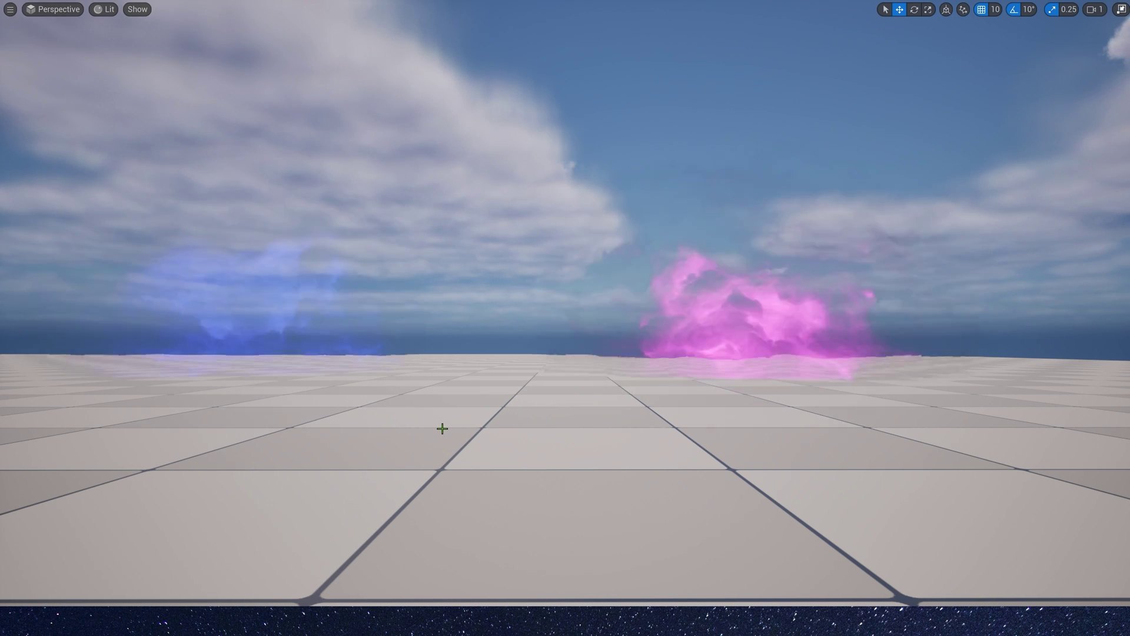